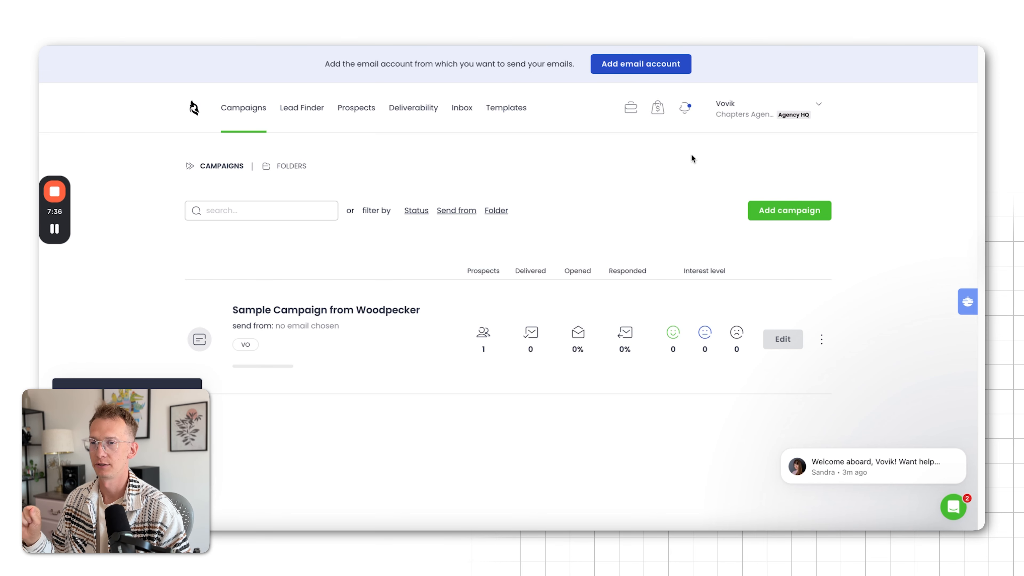
Add an existing Google/Gmail mailbox as the sending email account, authorising it with the chosen Google account
click(614, 69)
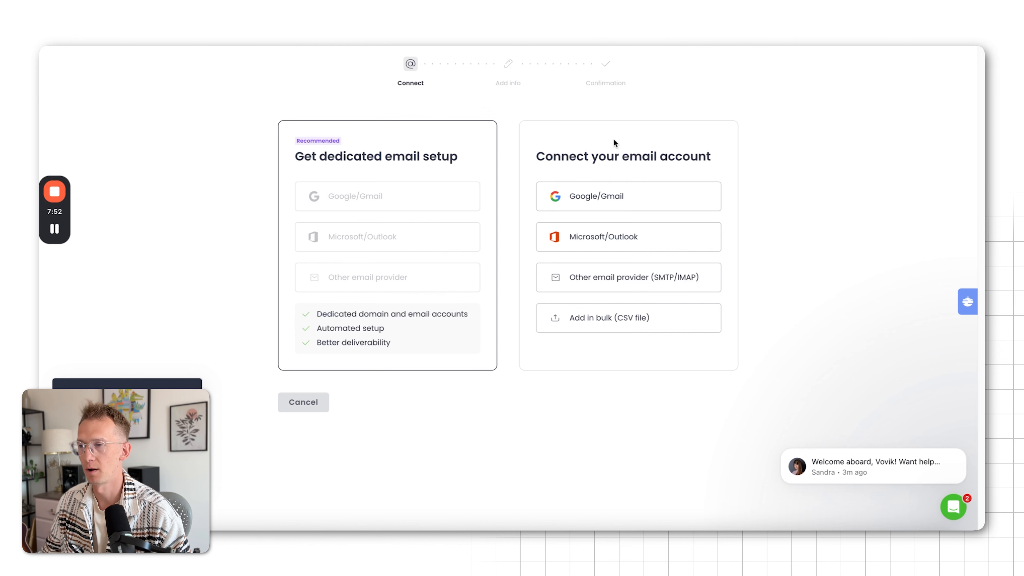
click(625, 197)
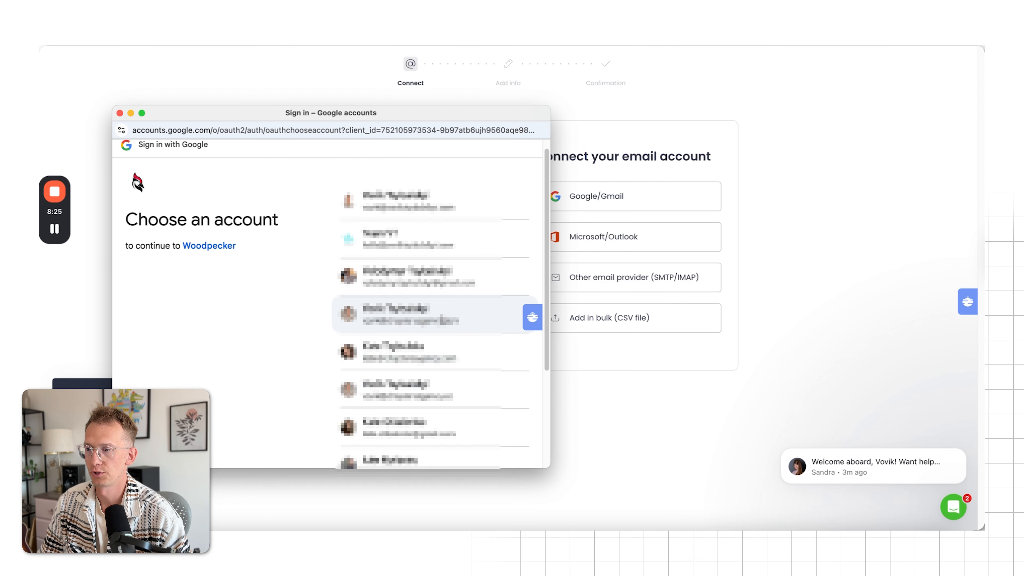
click(469, 316)
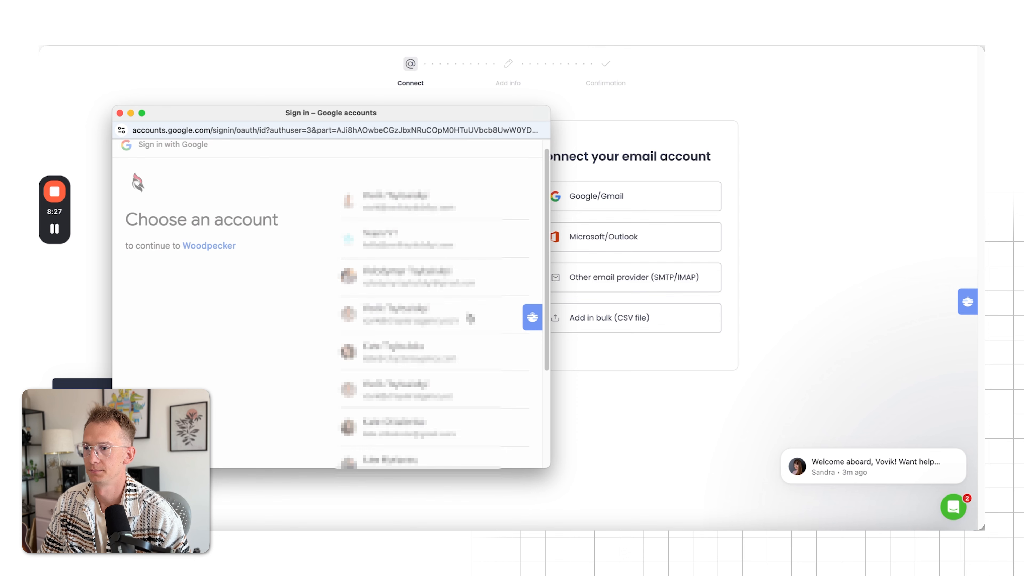
click(464, 438)
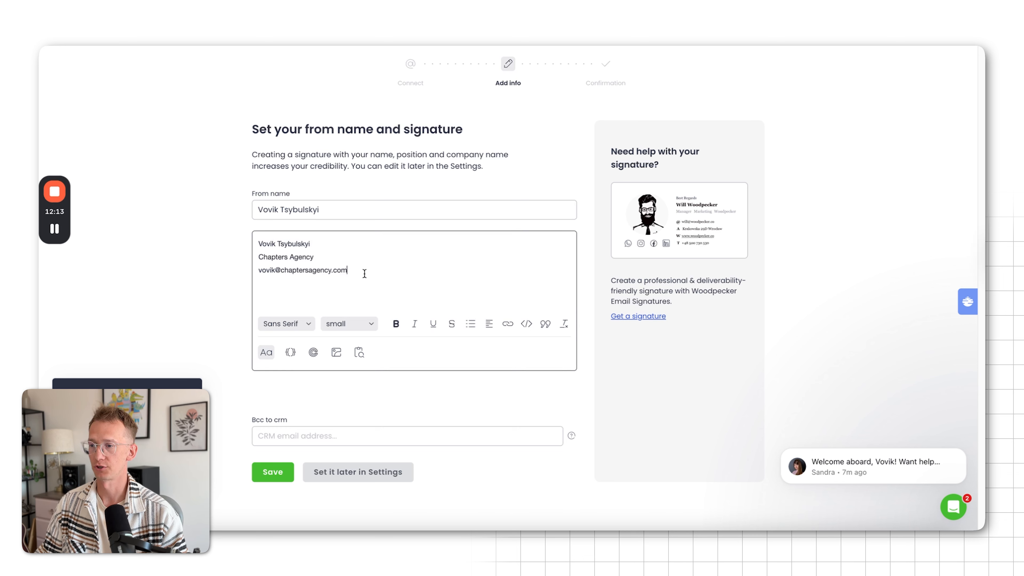
Make the sender's name in the first line of the email signature bold
drag(359, 271, 250, 243)
click(418, 276)
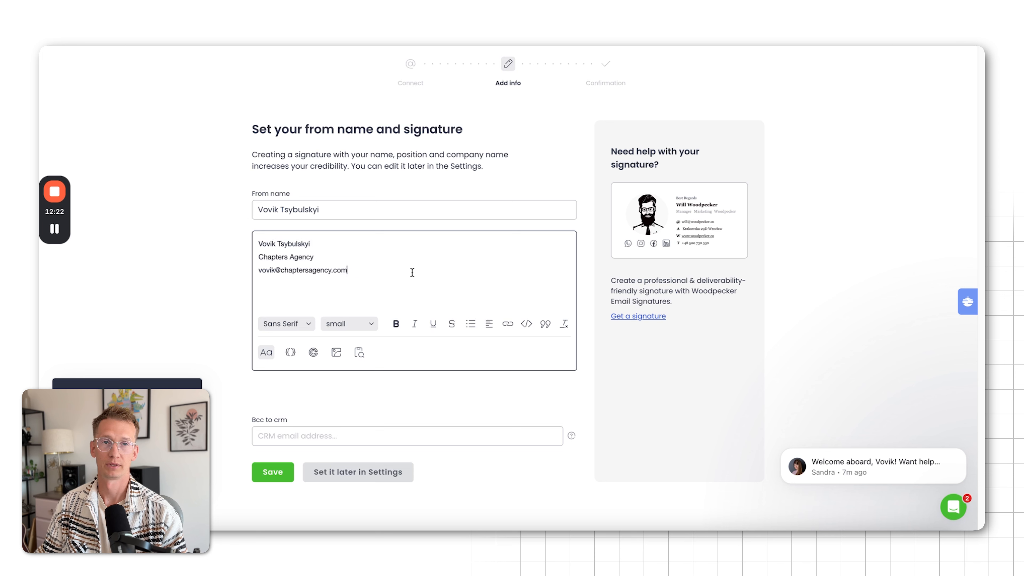
drag(314, 244, 233, 242)
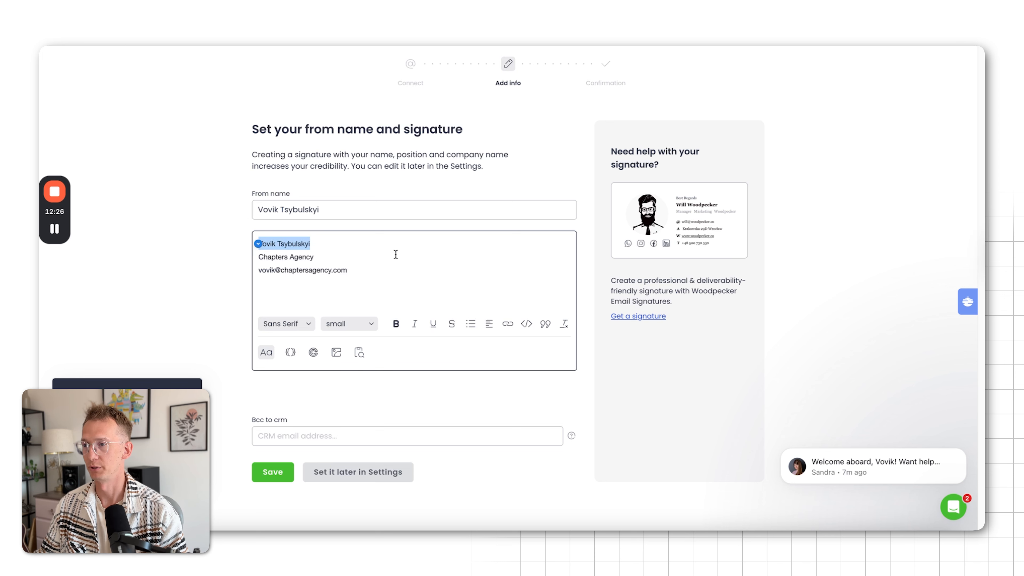
click(396, 323)
click(339, 246)
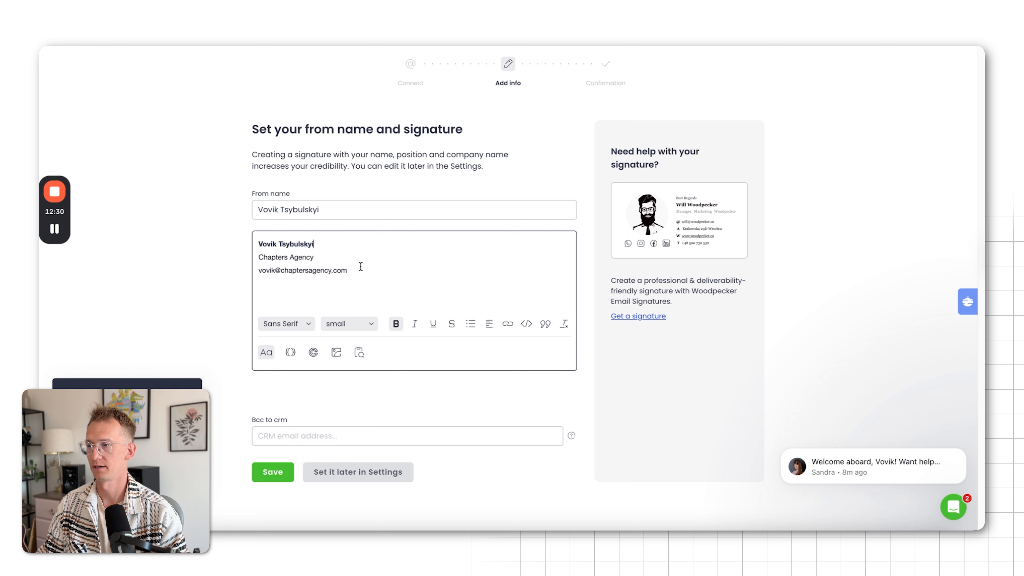
Delete the e-mail address line from the signature
drag(361, 267, 255, 271)
key(BackSpace)
key(BackSpace)
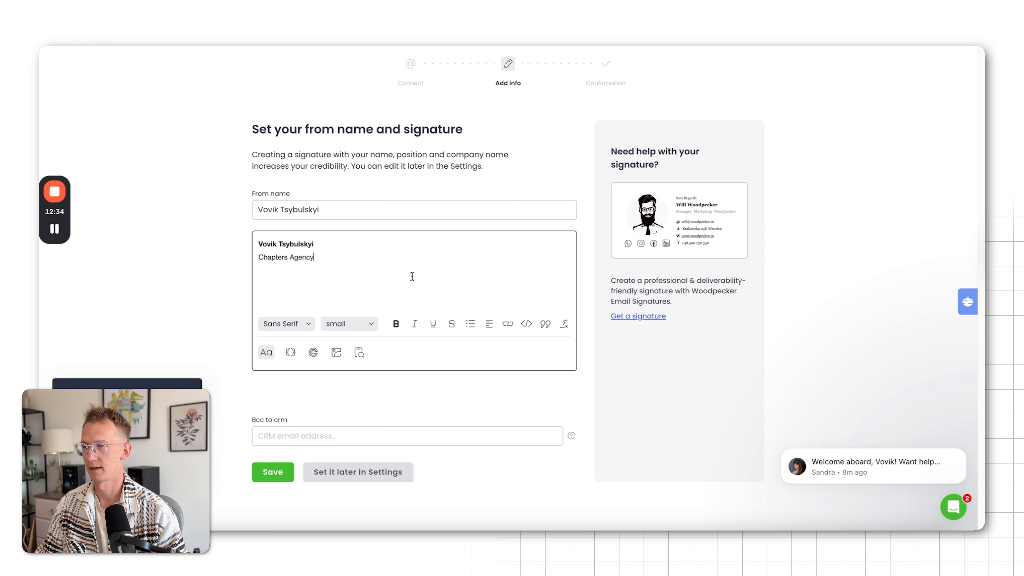
Extend the company line of the signature to "Founder at Chapters Agency" and add a line "Wrocław, Poland" below it
click(261, 257)
text(Founder at)
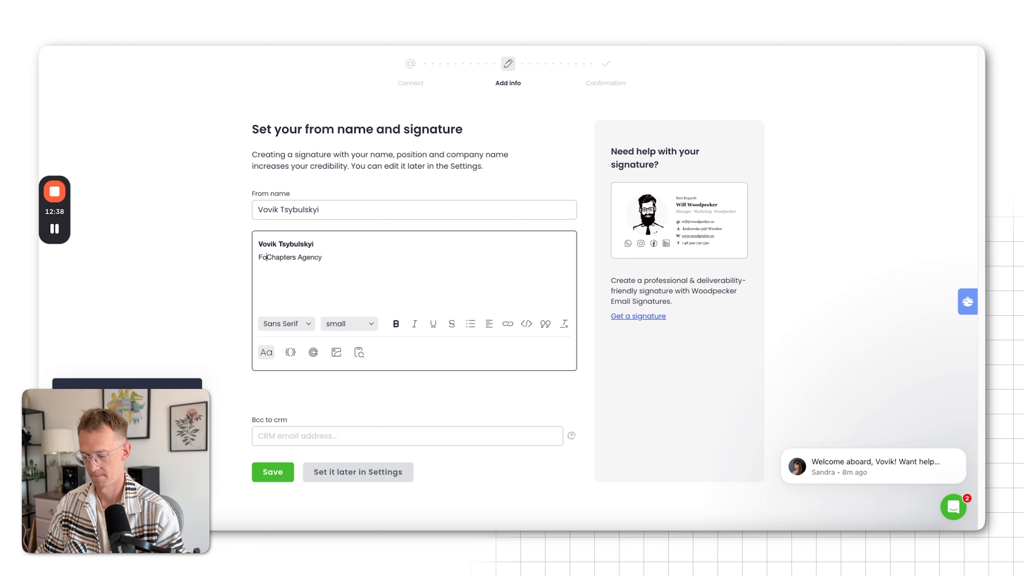
click(393, 258)
key(Return)
text(Wrocław, Poland)
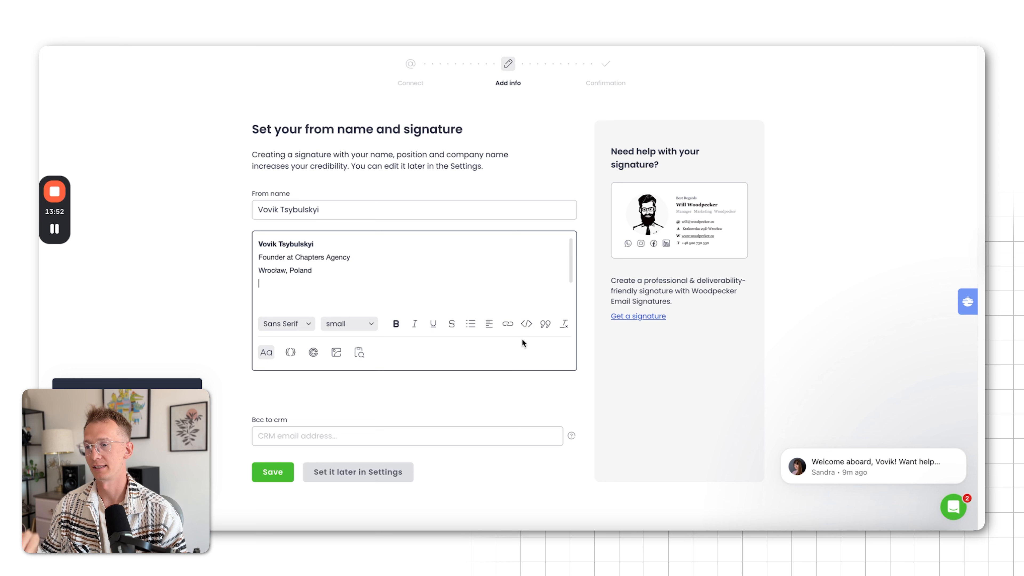
Check the signature's HTML source and the signature generator, and save the from name and signature
click(525, 325)
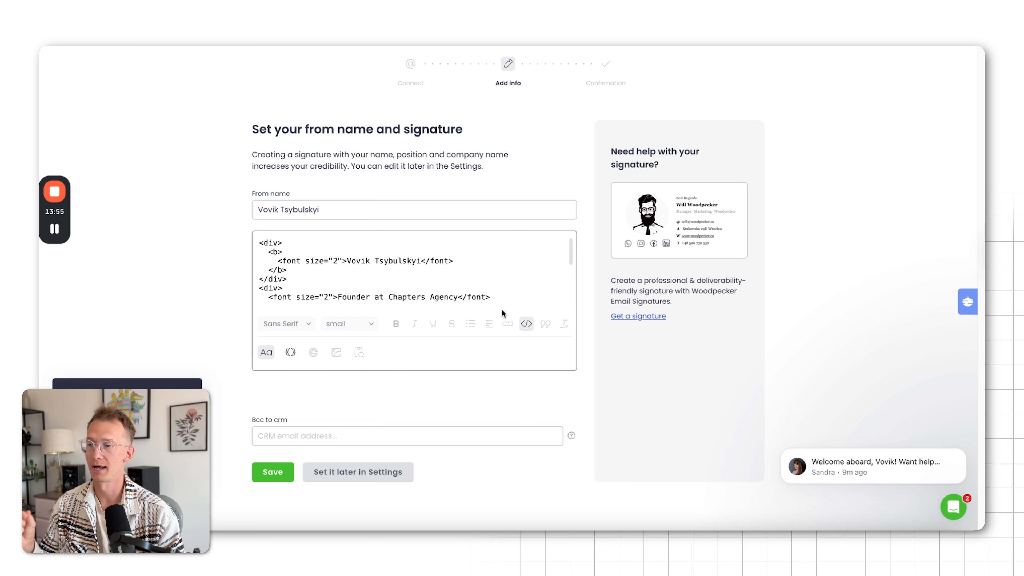
scroll(443, 304, down, 4)
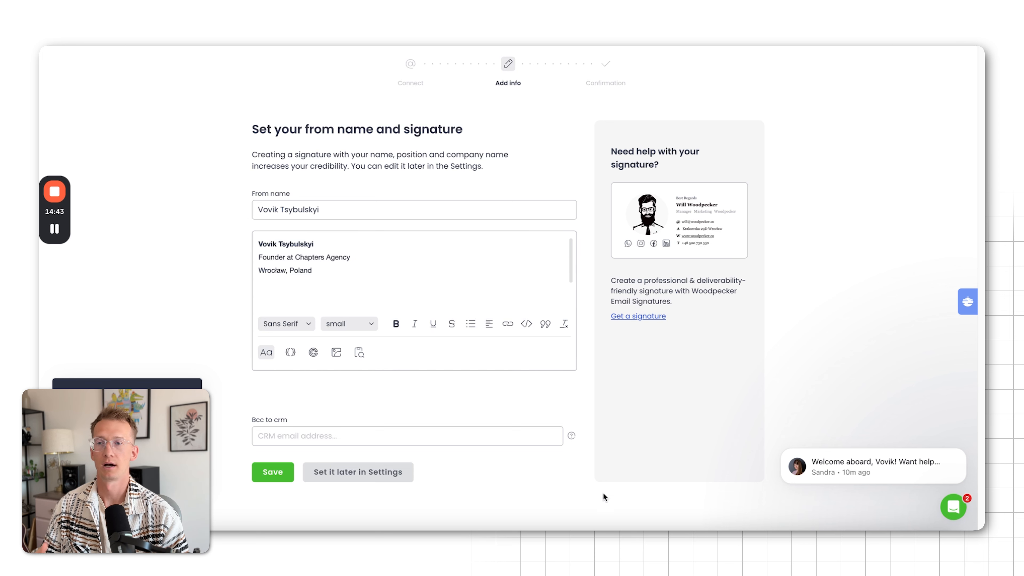
click(637, 317)
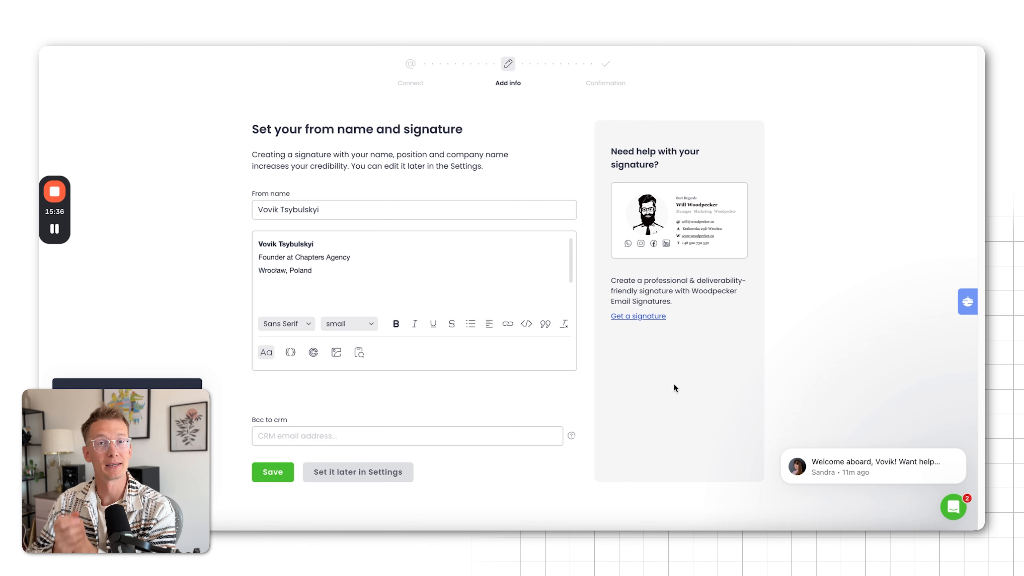
click(267, 473)
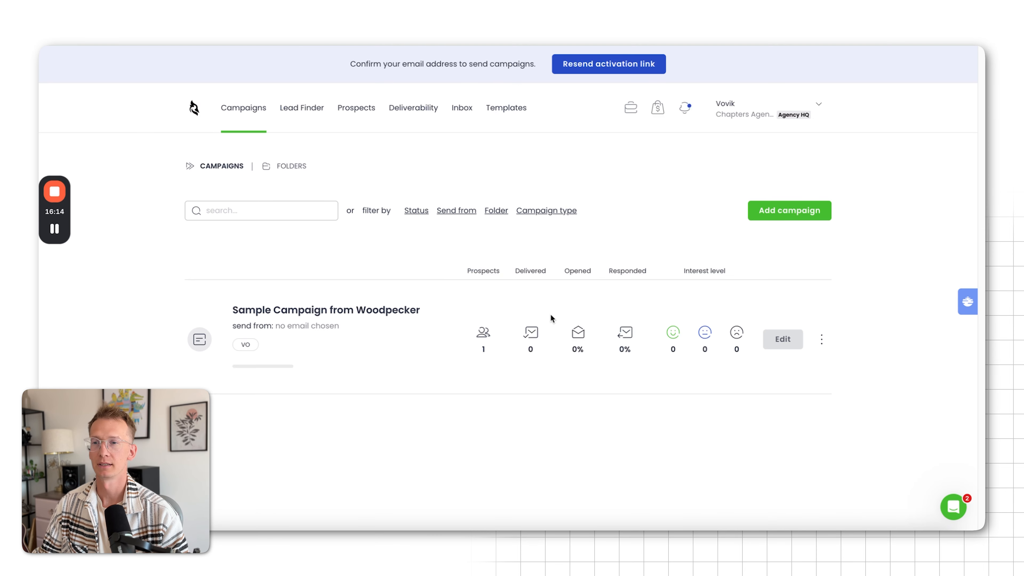
Open the accounts section of the settings and look over the LinkedIn and email account lists
click(780, 128)
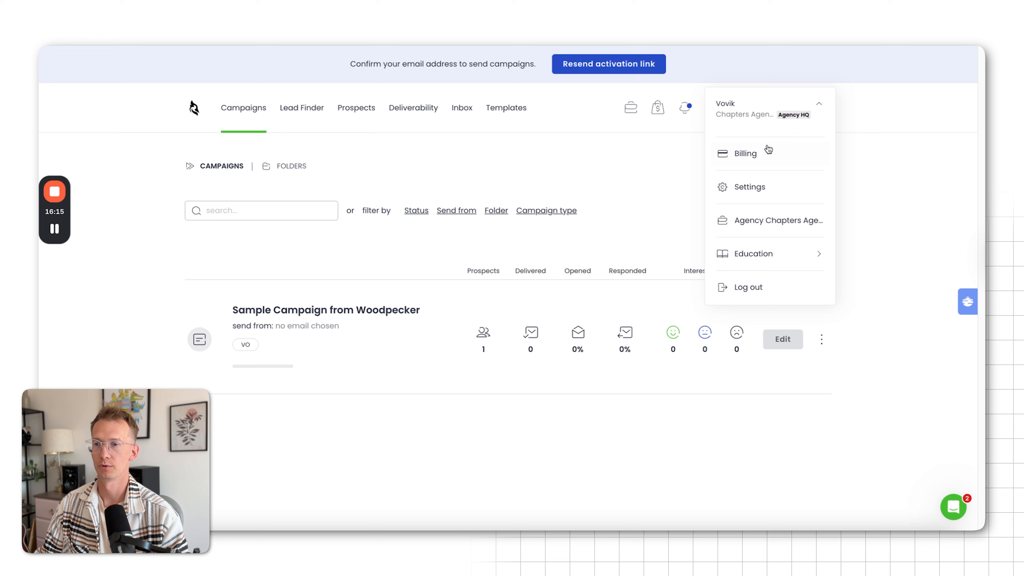
click(756, 196)
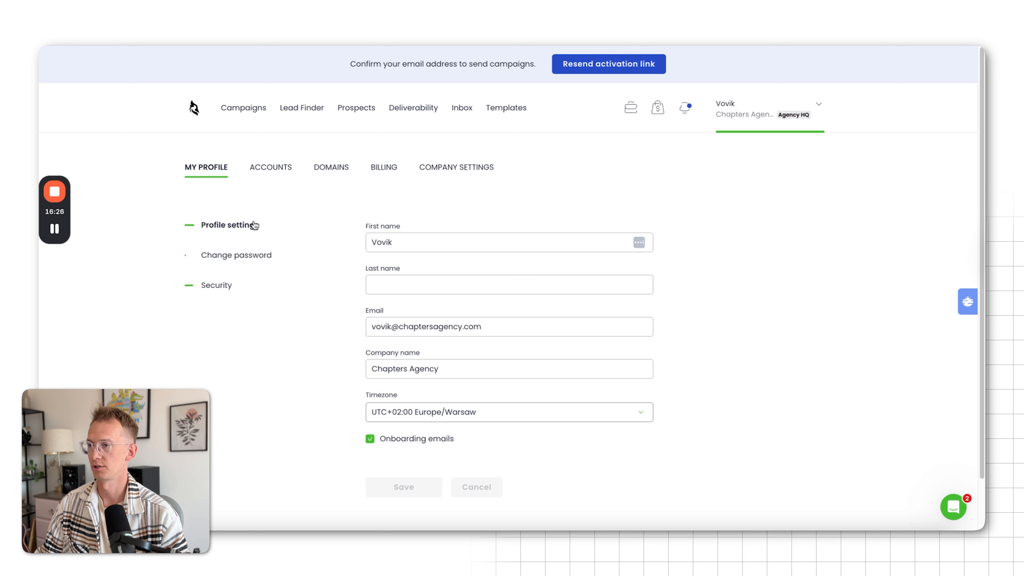
click(270, 169)
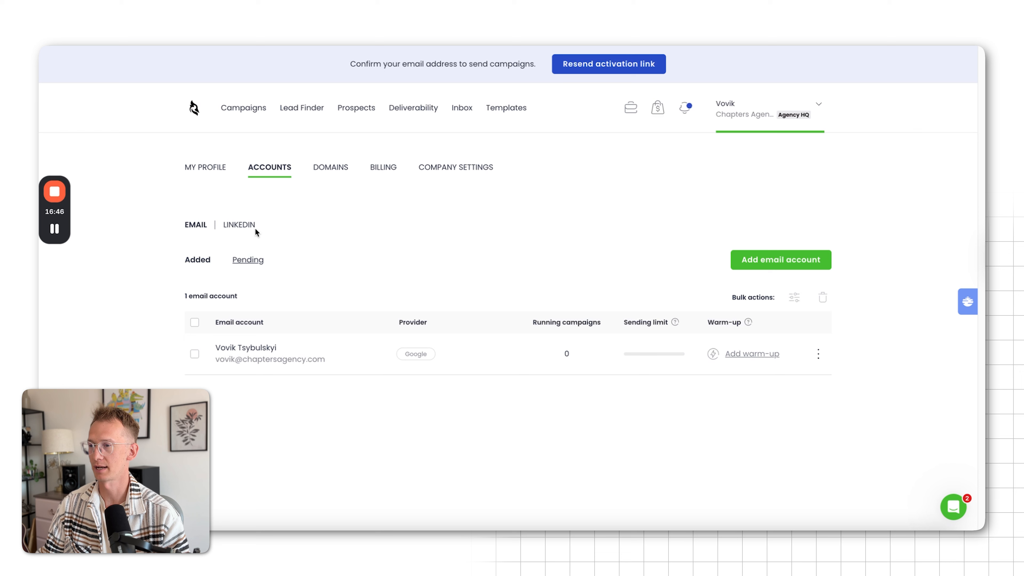
click(238, 226)
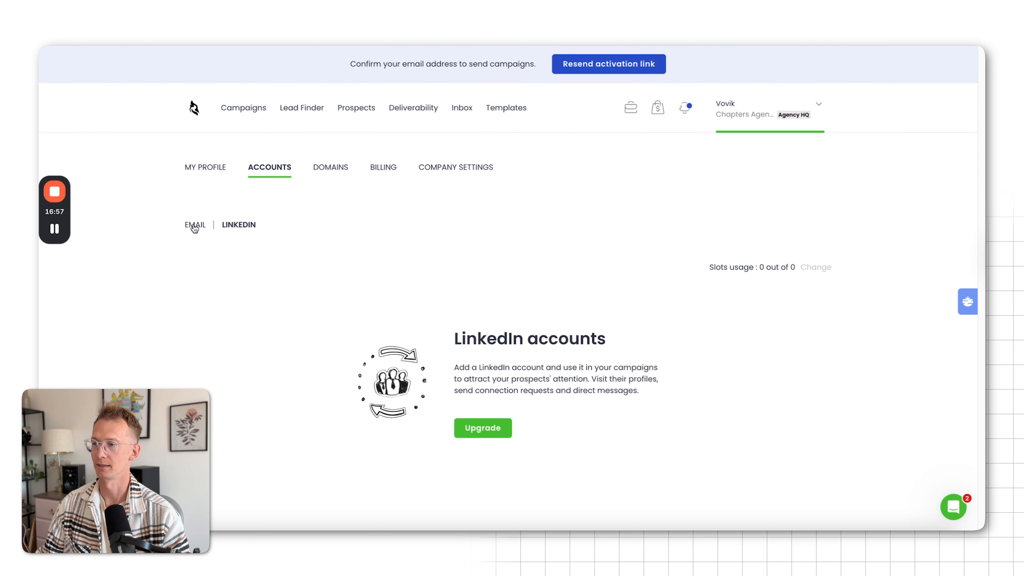
click(194, 225)
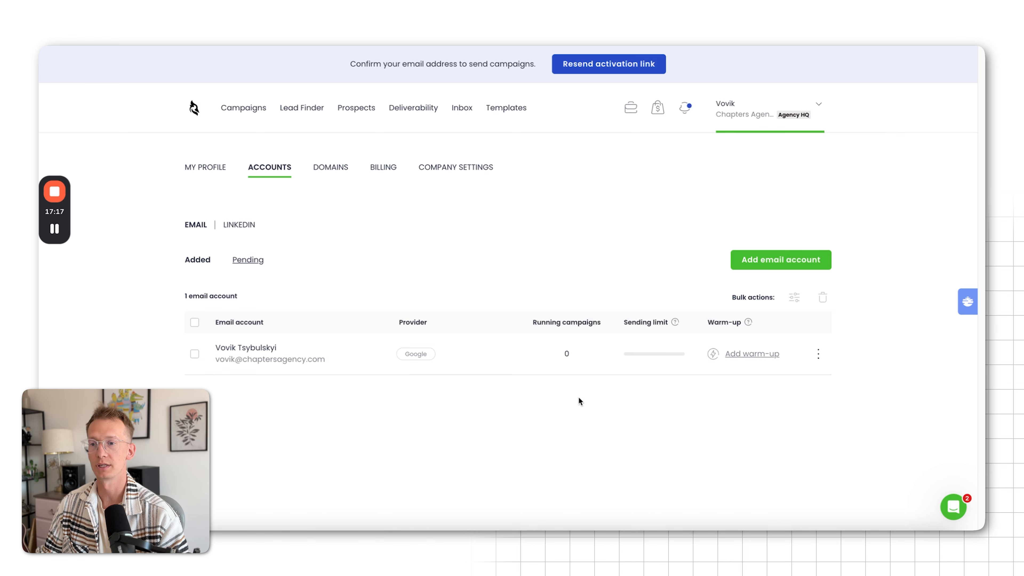
Open the warm-up setup for the connected email account and read the help article on creating a Google app password
click(752, 355)
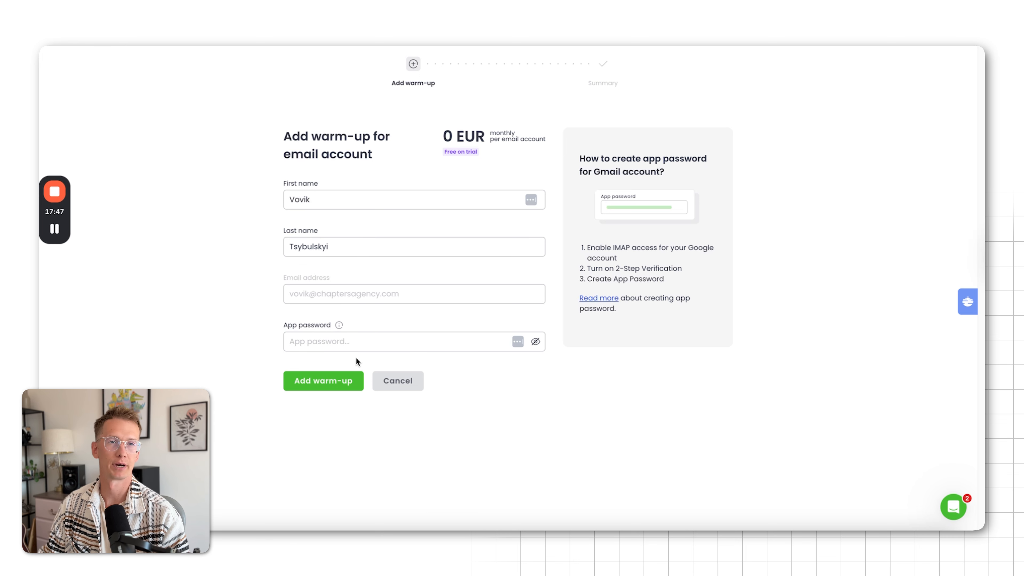
click(588, 298)
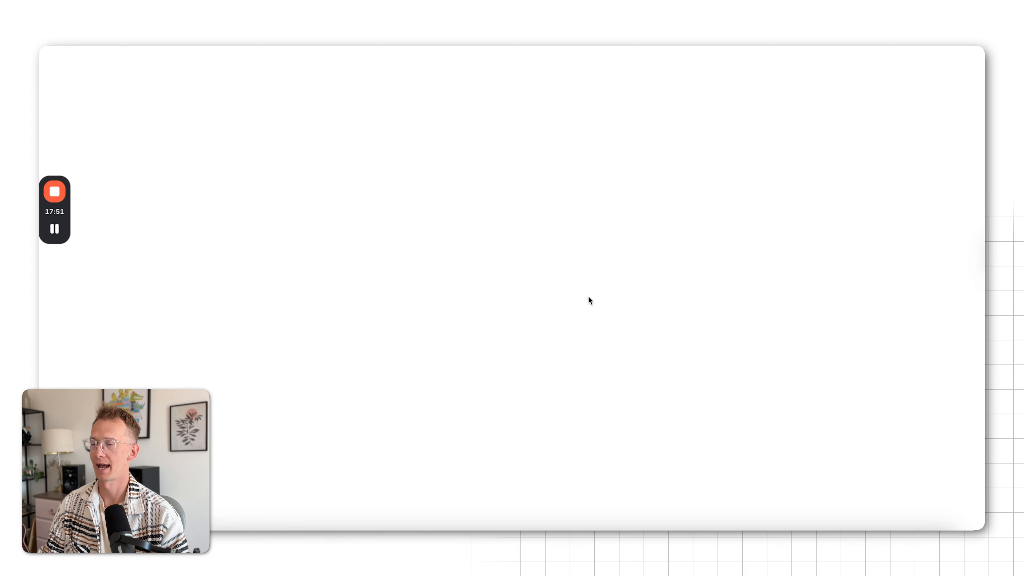
scroll(583, 274, down, 4)
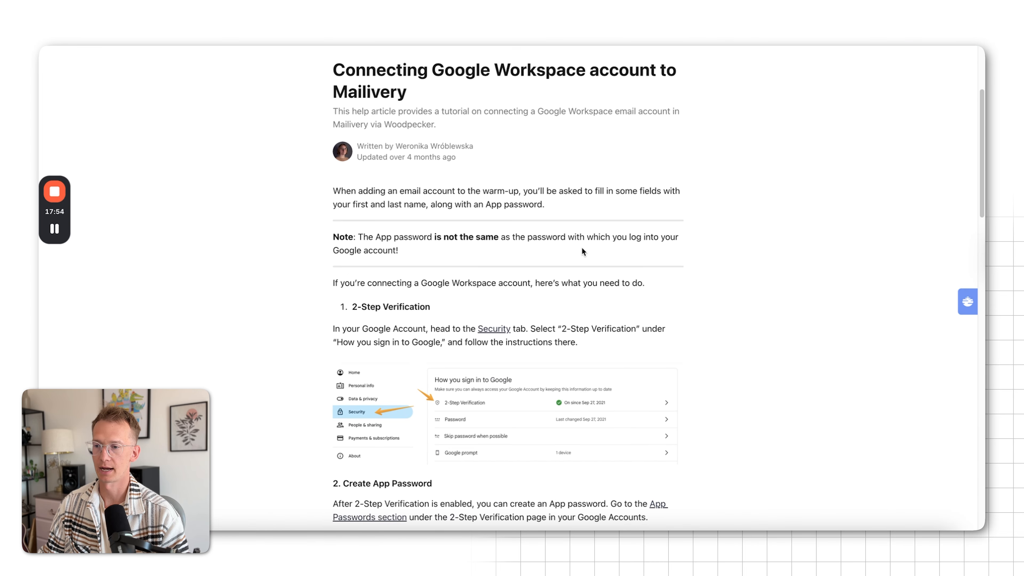
scroll(582, 247, down, 5)
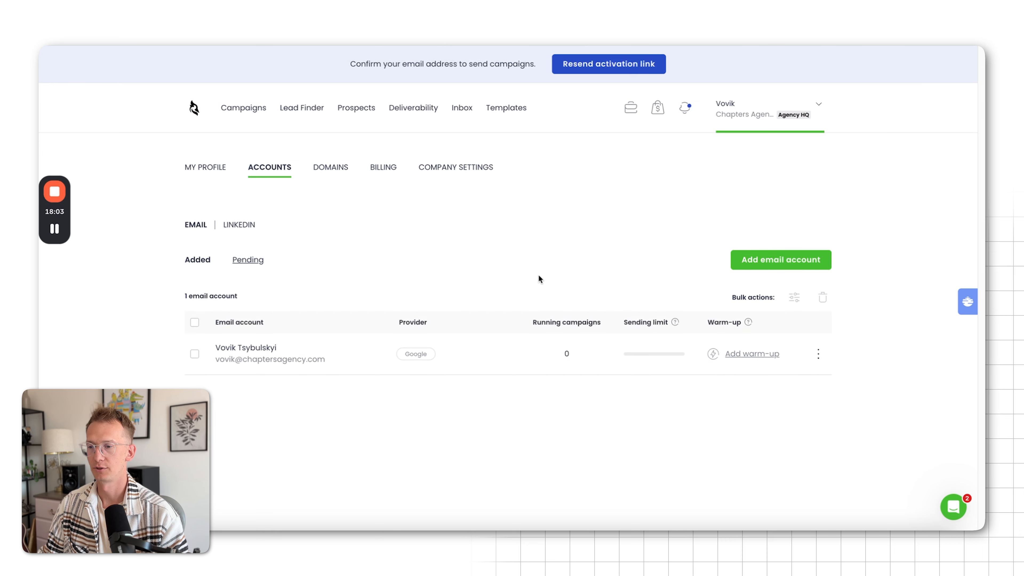
Open the connected email account's settings and review its from name, signature, configuration and warm-up sections
click(816, 362)
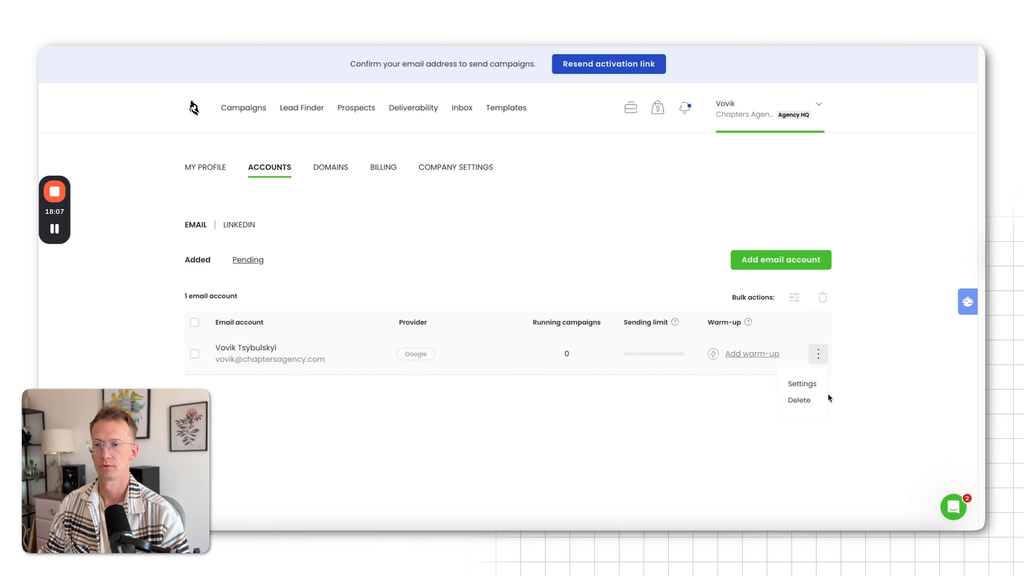
click(795, 385)
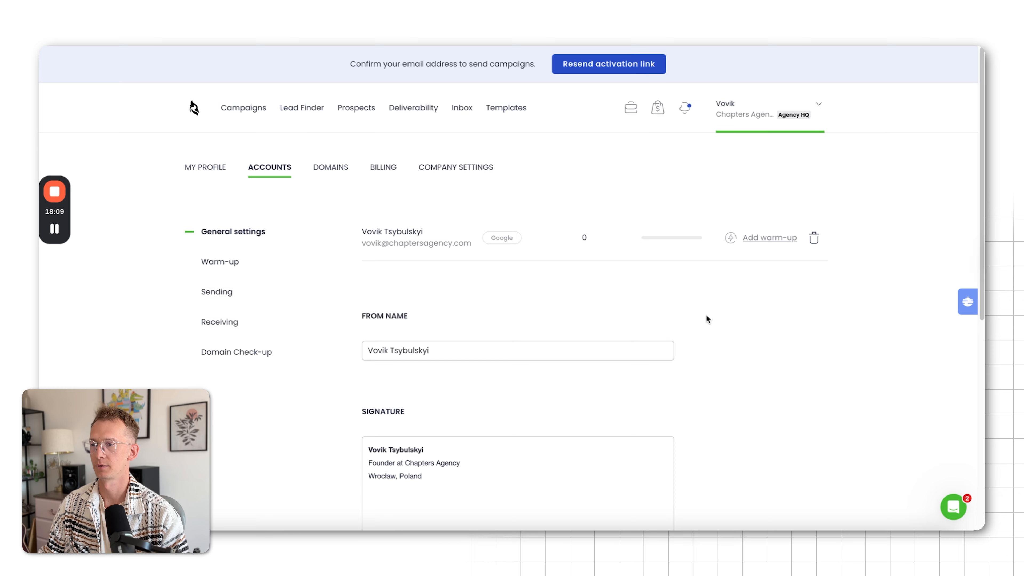
scroll(707, 317, down, 3)
scroll(467, 187, down, 1)
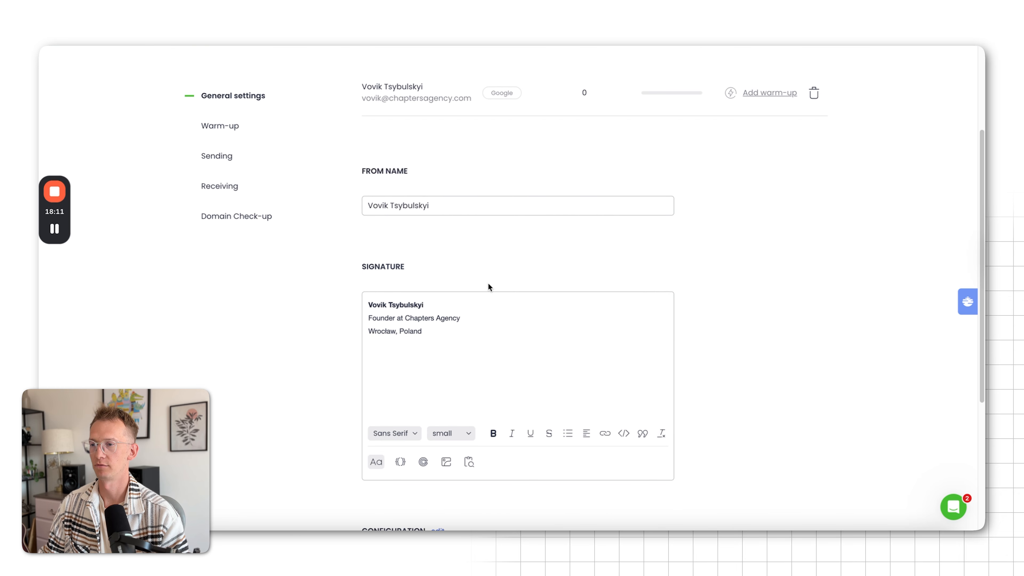
scroll(487, 286, down, 5)
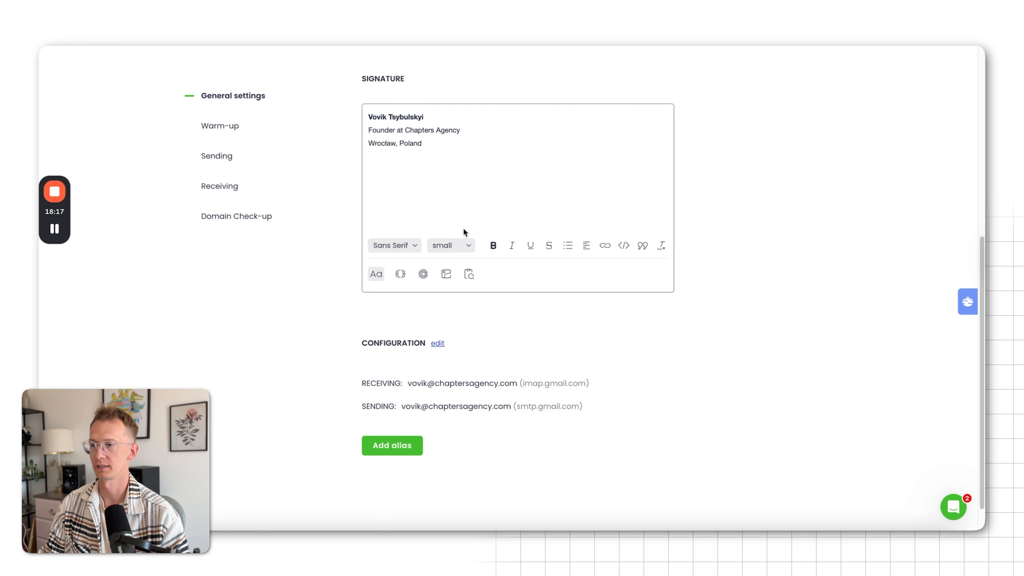
scroll(464, 232, up, 1)
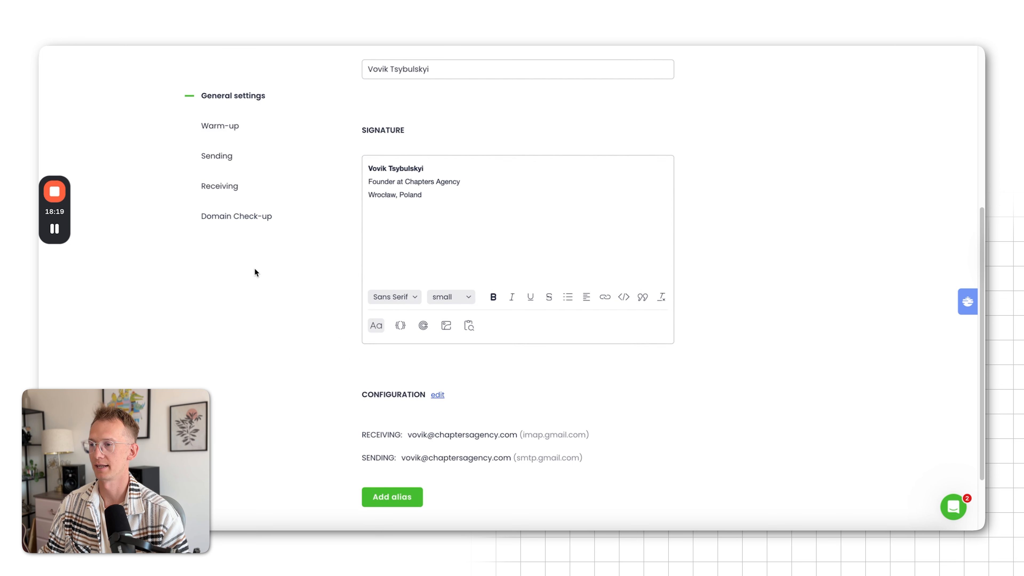
scroll(255, 273, up, 4)
click(238, 152)
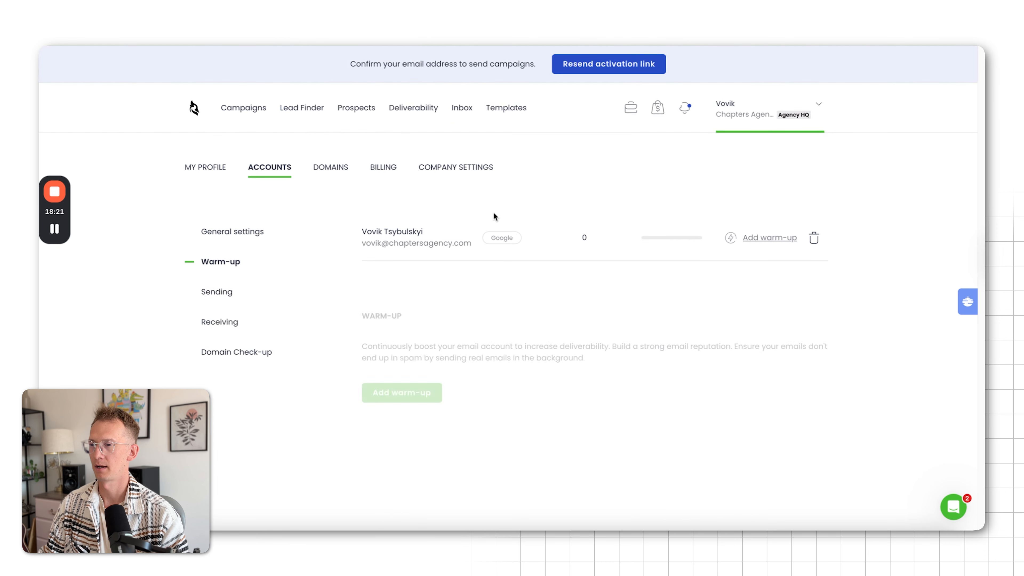
Set the mailbox's sending limit to 20 emails a day in the account's sending settings
click(253, 301)
scroll(625, 269, down, 1)
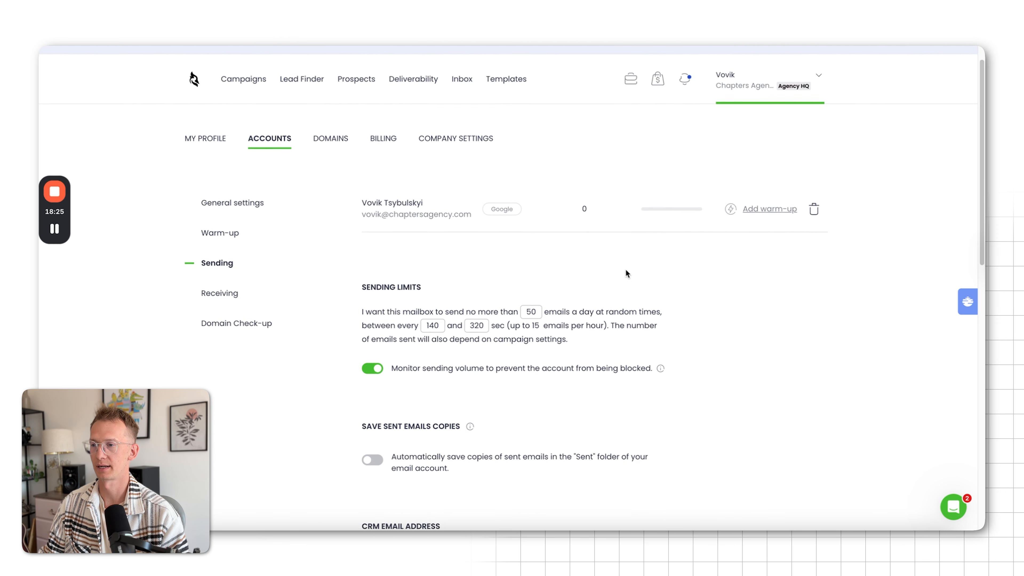
scroll(631, 258, down, 1)
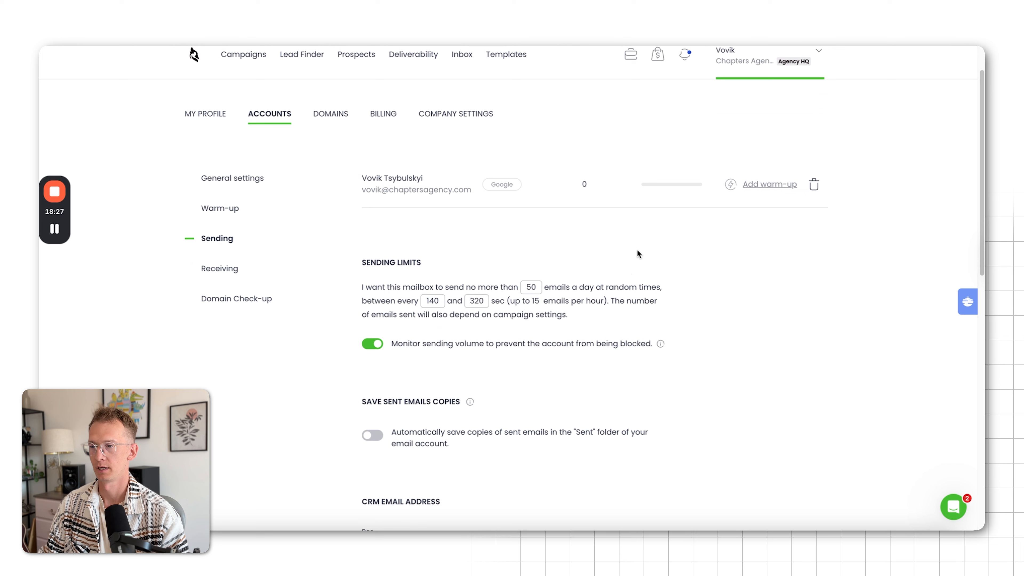
double_click(531, 287)
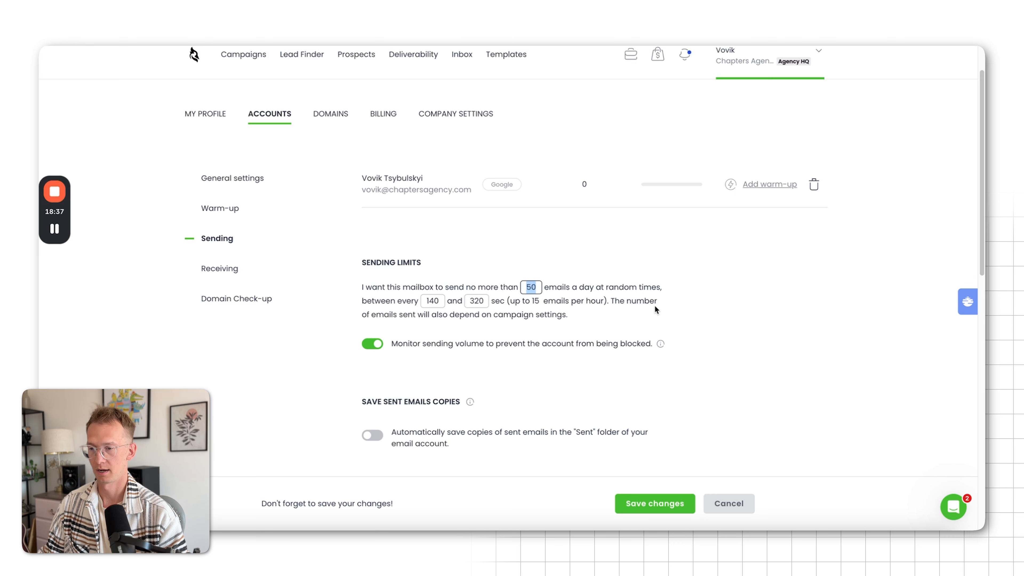
text(10)
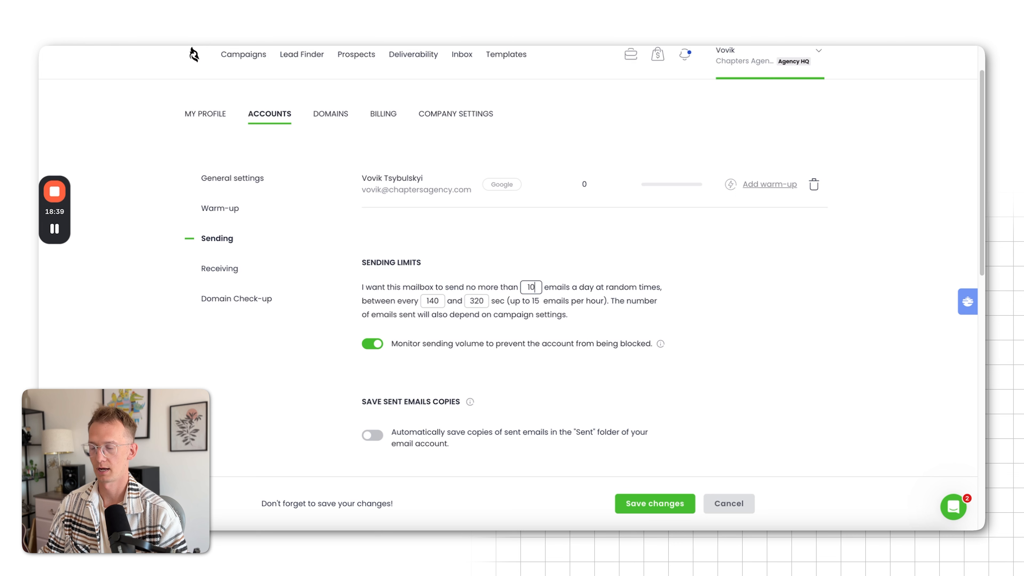
key(BackSpace)
key(BackSpace)
text(20)
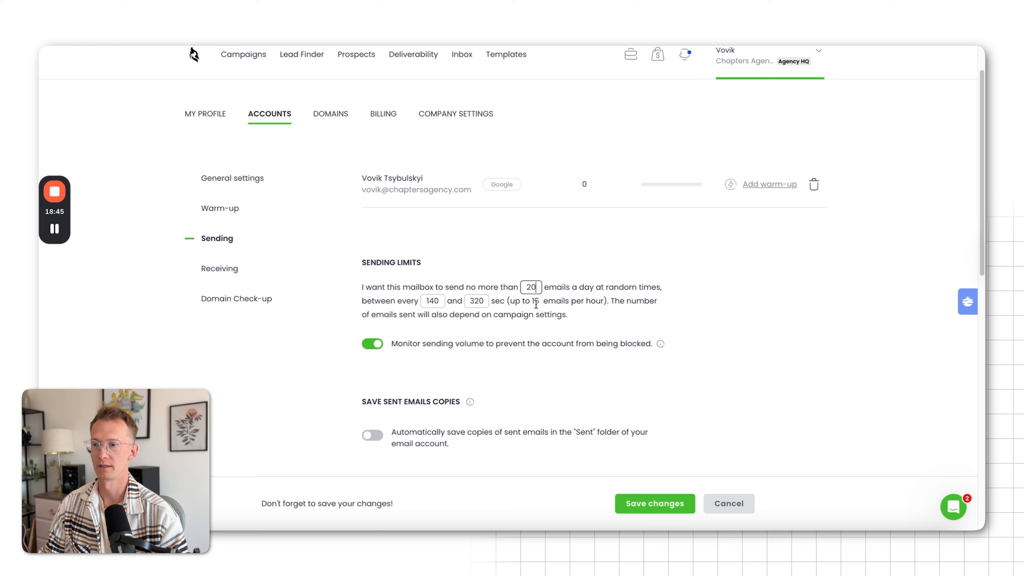
Set the mailbox's random sending interval to between 120 and 300 seconds in the sending limits
double_click(438, 300)
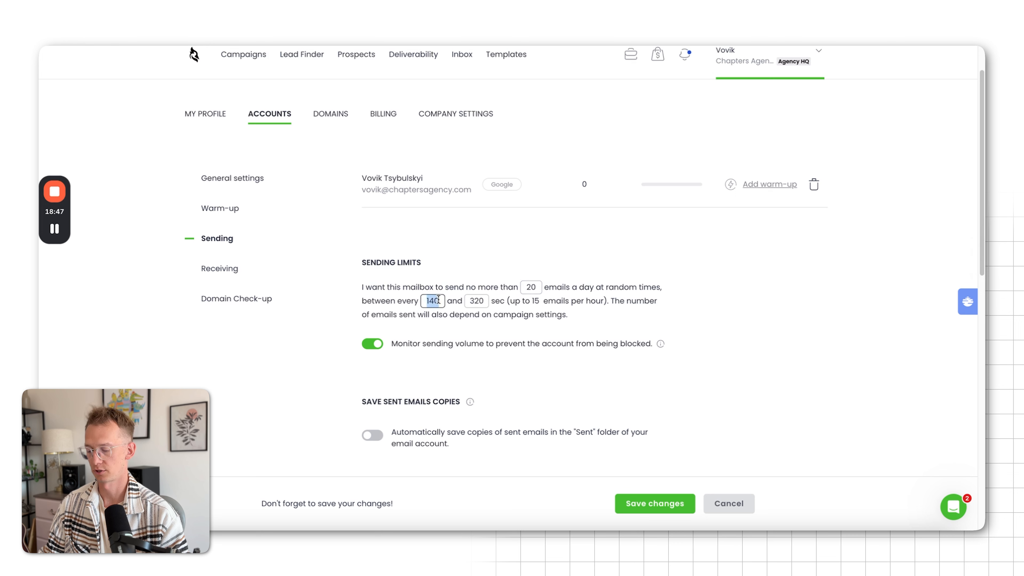
text(120)
click(483, 300)
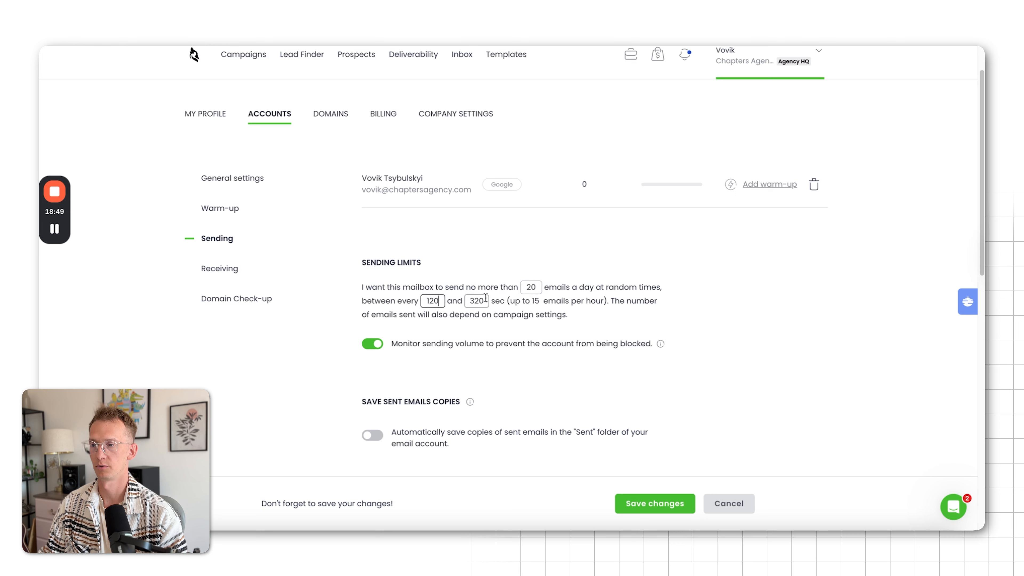
double_click(484, 300)
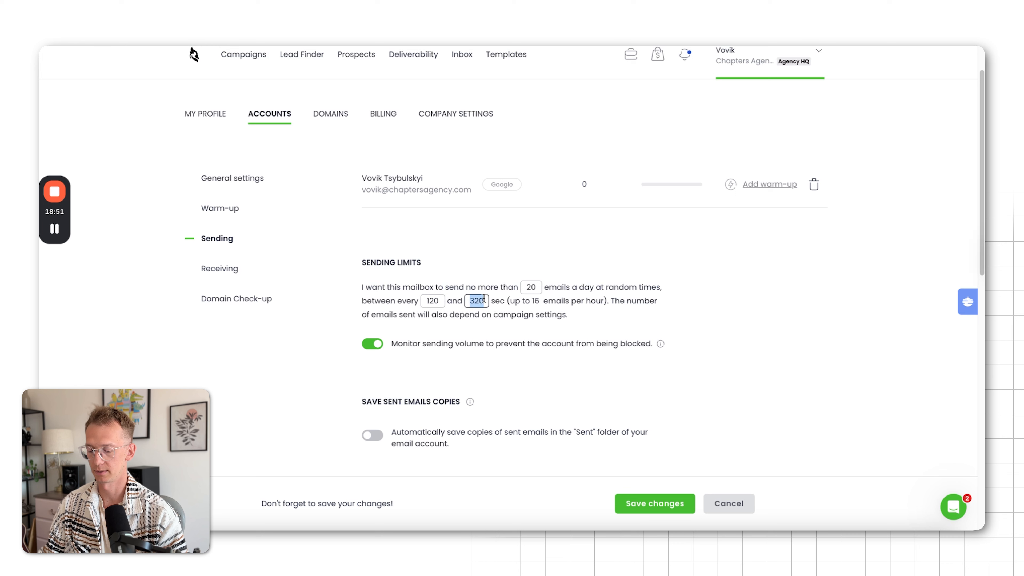
text(300)
click(758, 305)
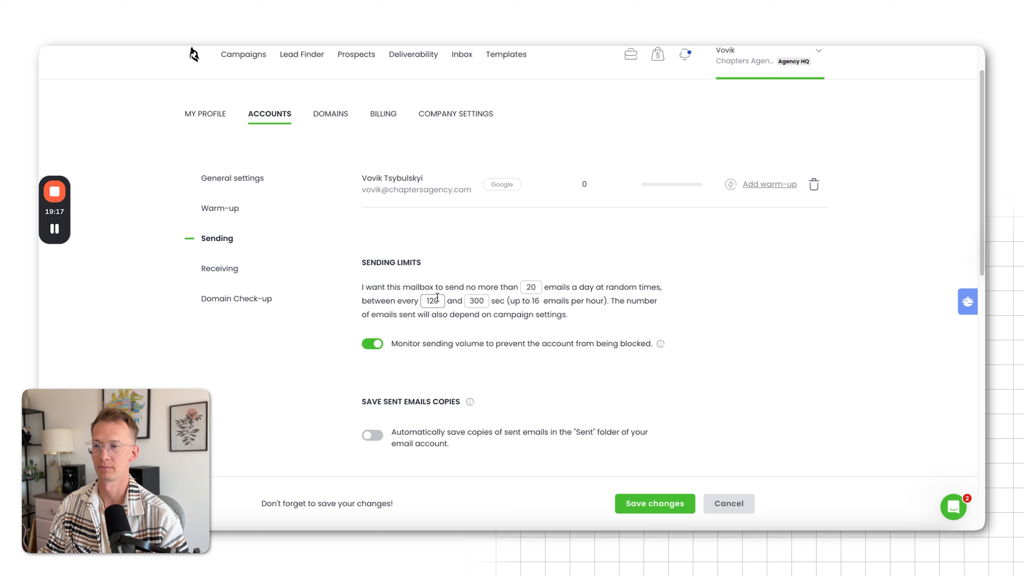
Try a daily limit of 10 emails for the mailbox and set it back to 20
click(532, 285)
key(BackSpace)
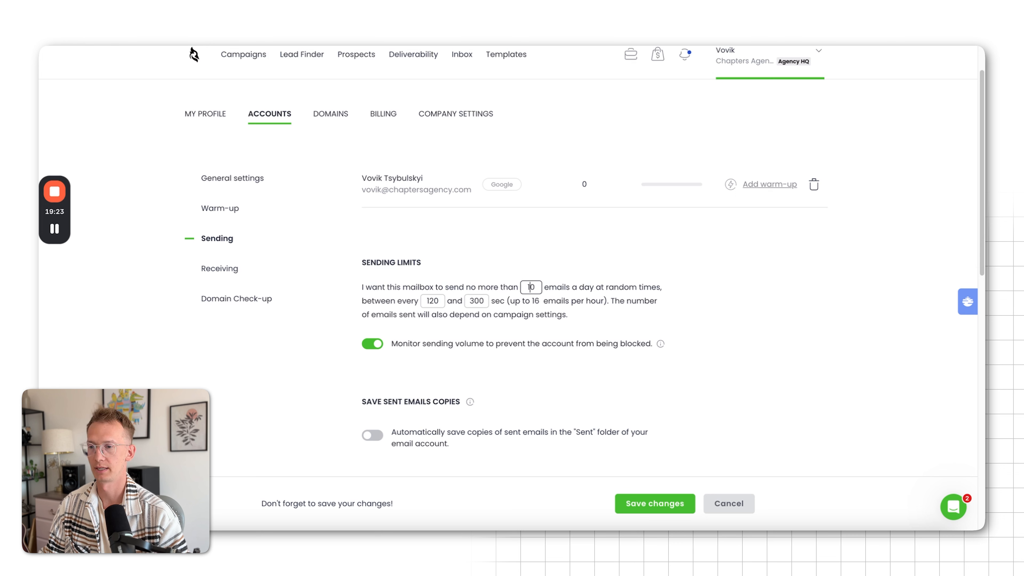
text(2)
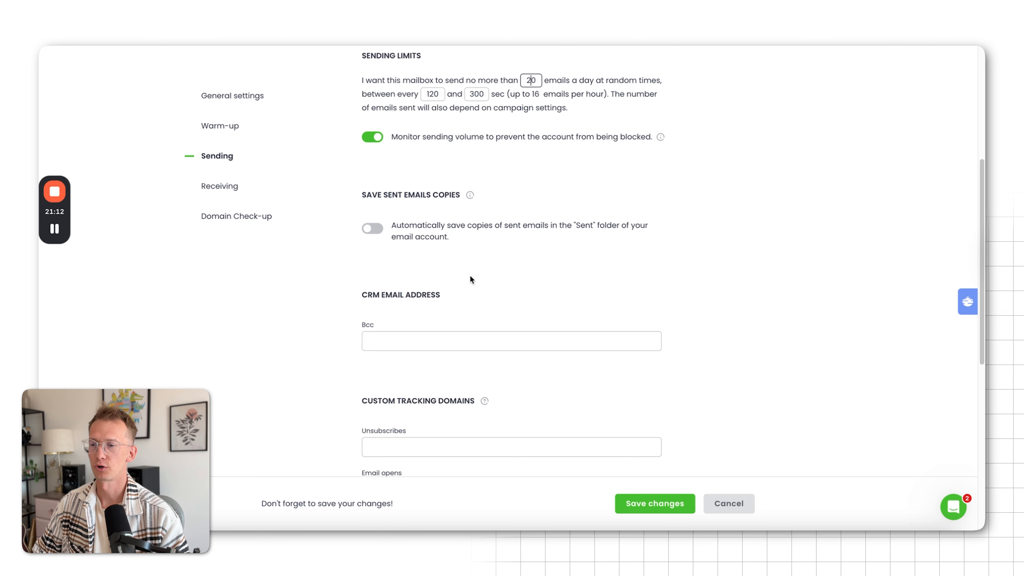
Review the mailbox's remaining sending options and its receiving settings for blocked correspondence and inbox downloads
scroll(472, 272, down, 1)
scroll(472, 273, down, 8)
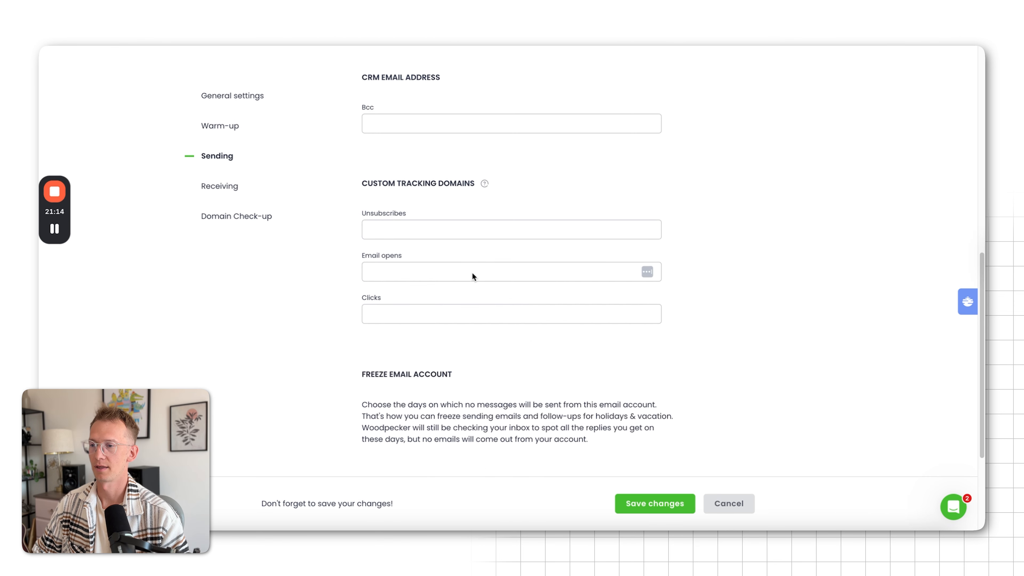
scroll(472, 272, up, 15)
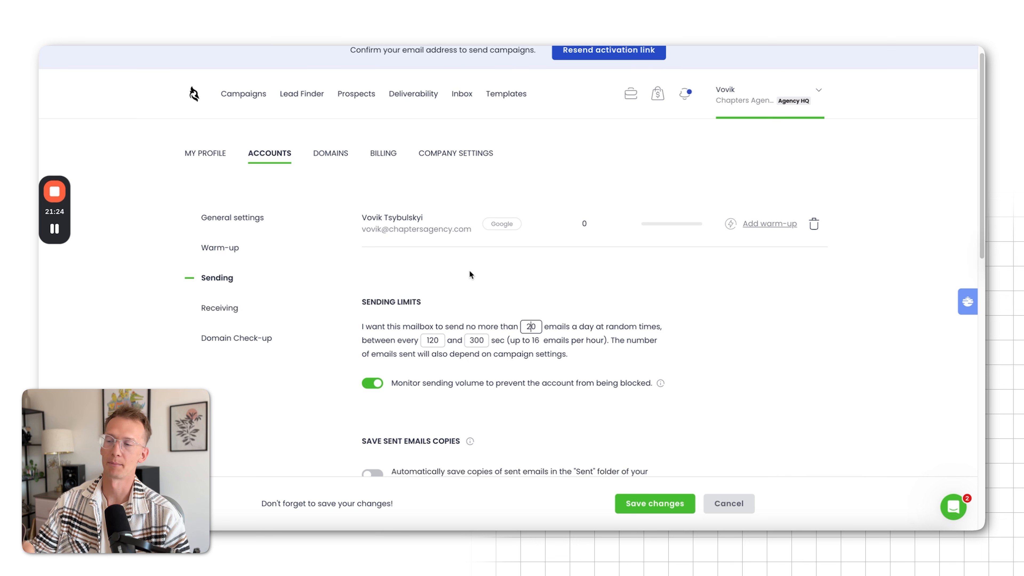
click(222, 319)
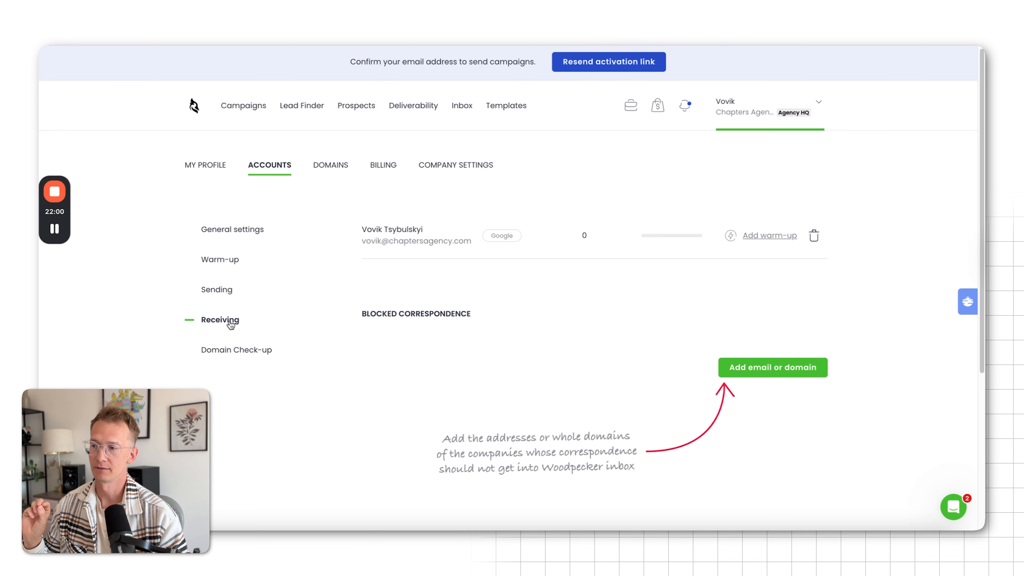
scroll(417, 357, down, 5)
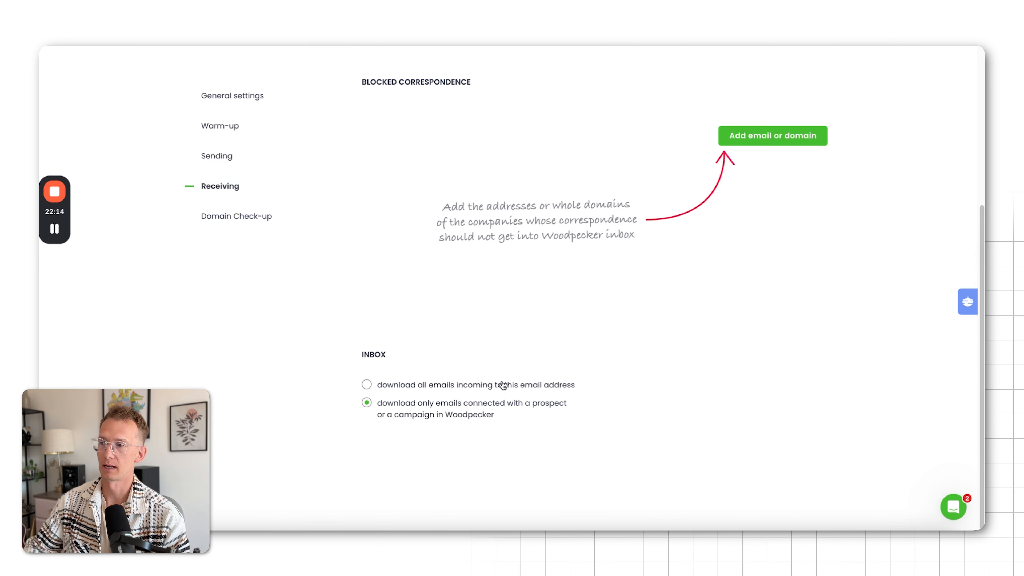
Open the mailbox's domain check-up and examine its SPF, DKIM and domain age results
click(233, 220)
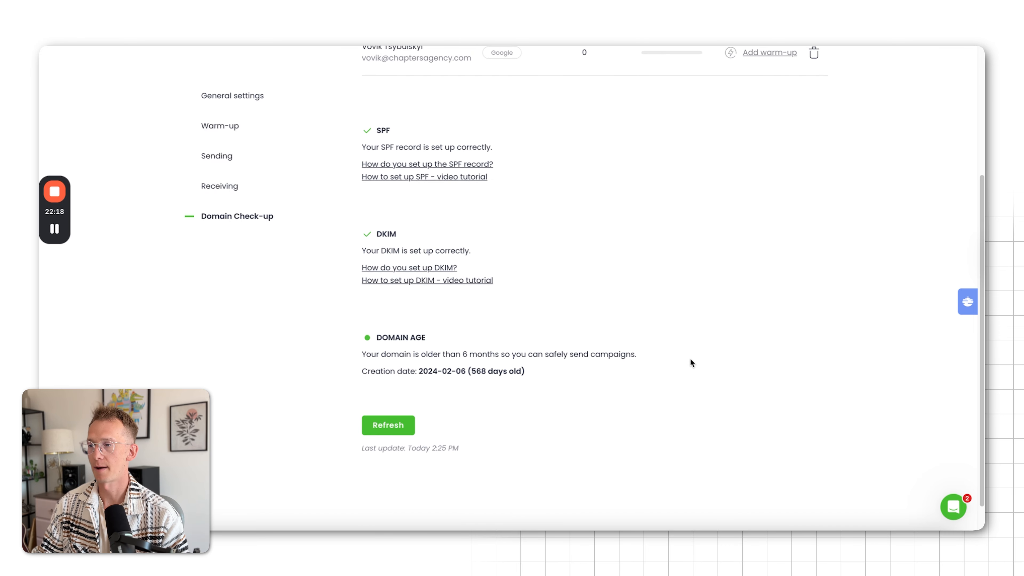
scroll(723, 353, up, 5)
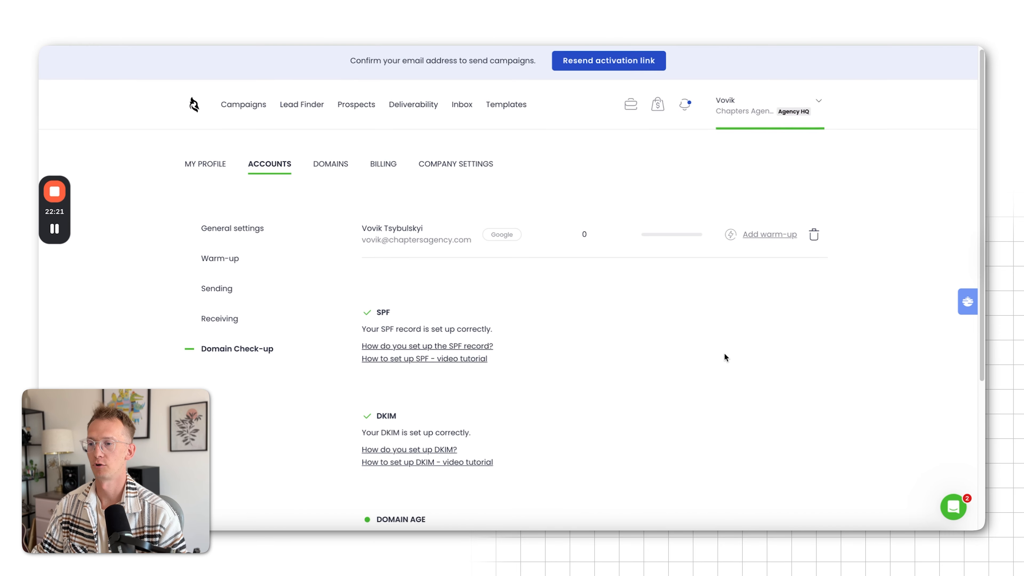
scroll(724, 353, down, 3)
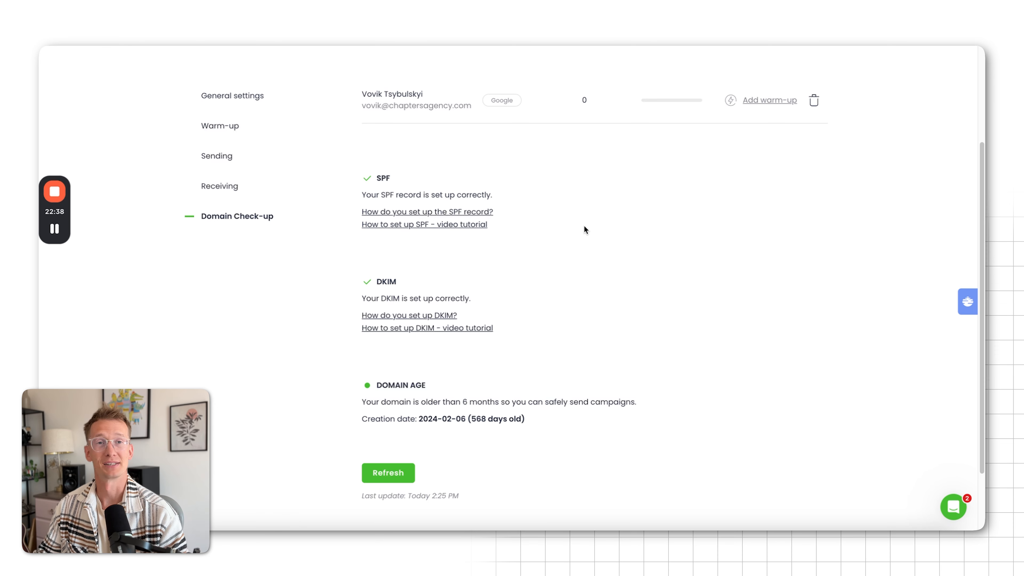
scroll(568, 319, down, 1)
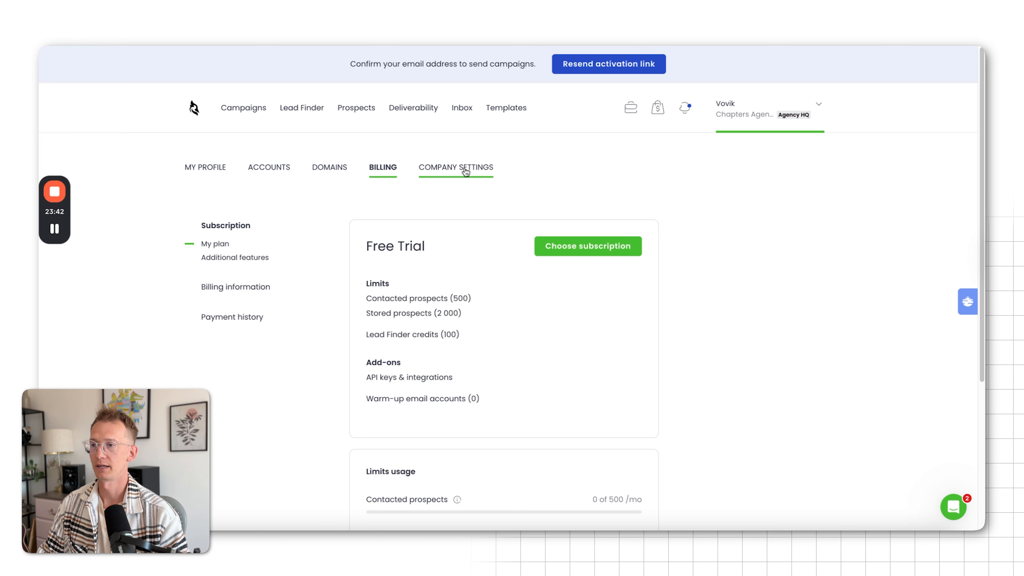
Examine the current plan in the billing settings, including its limits, add-ons, limits usage and credits usage
scroll(568, 362, down, 5)
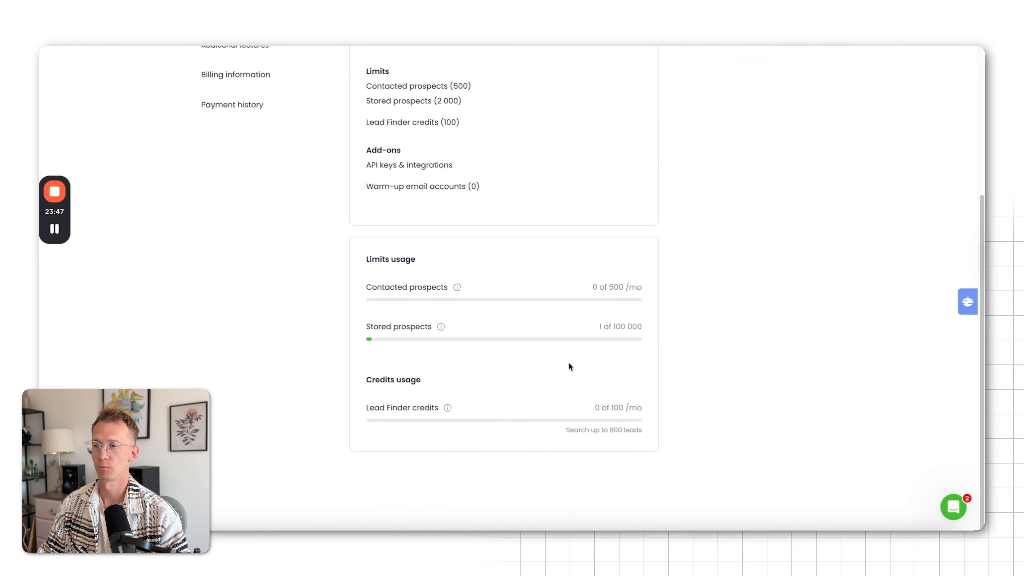
scroll(568, 362, up, 1)
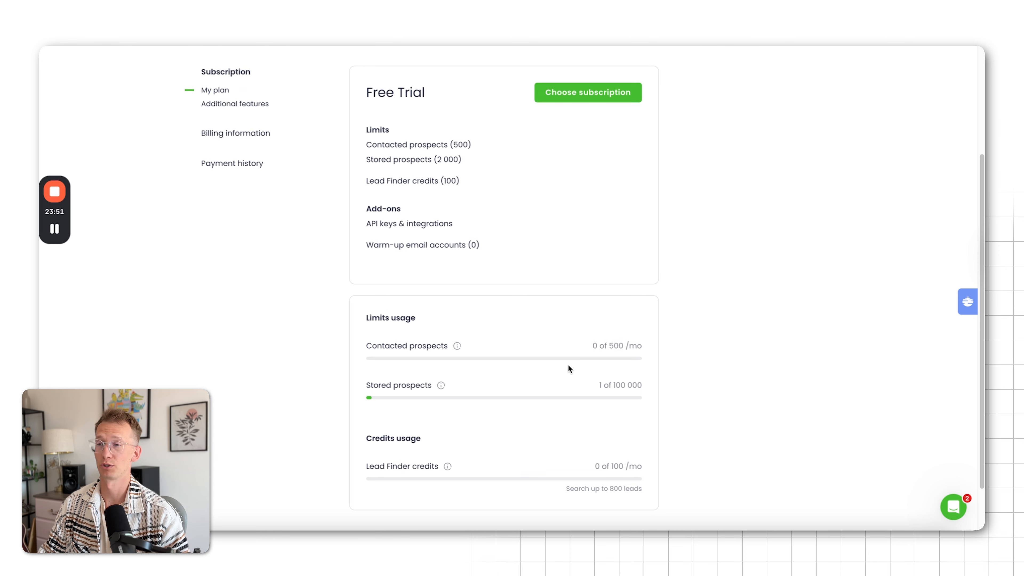
scroll(518, 246, up, 3)
scroll(518, 246, down, 1)
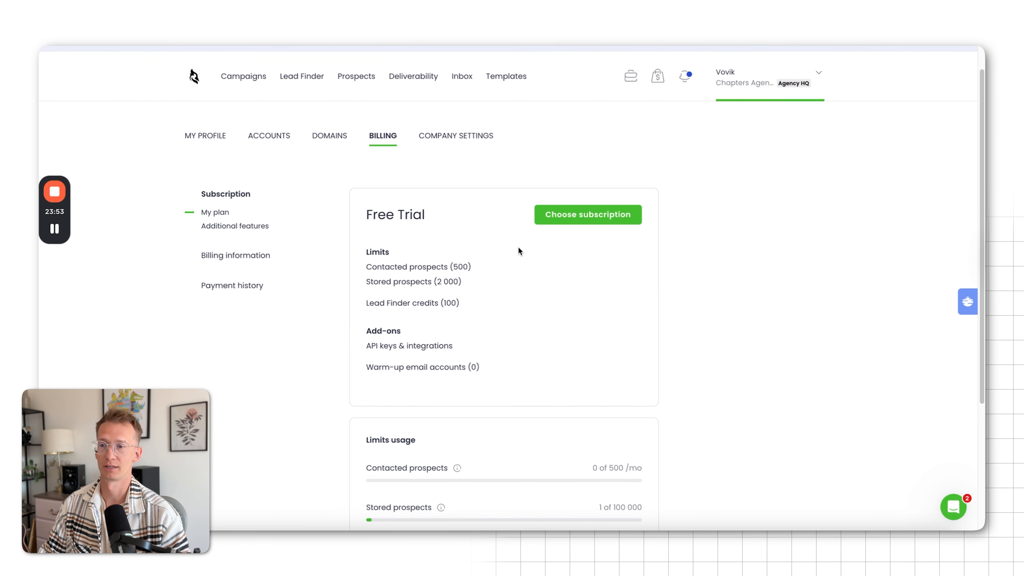
scroll(522, 250, down, 3)
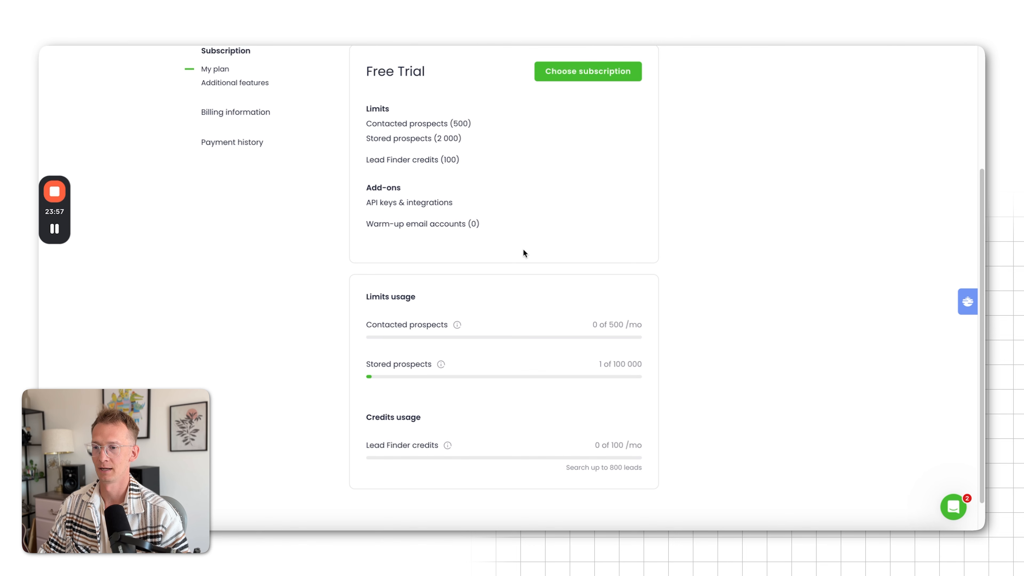
scroll(522, 253, up, 1)
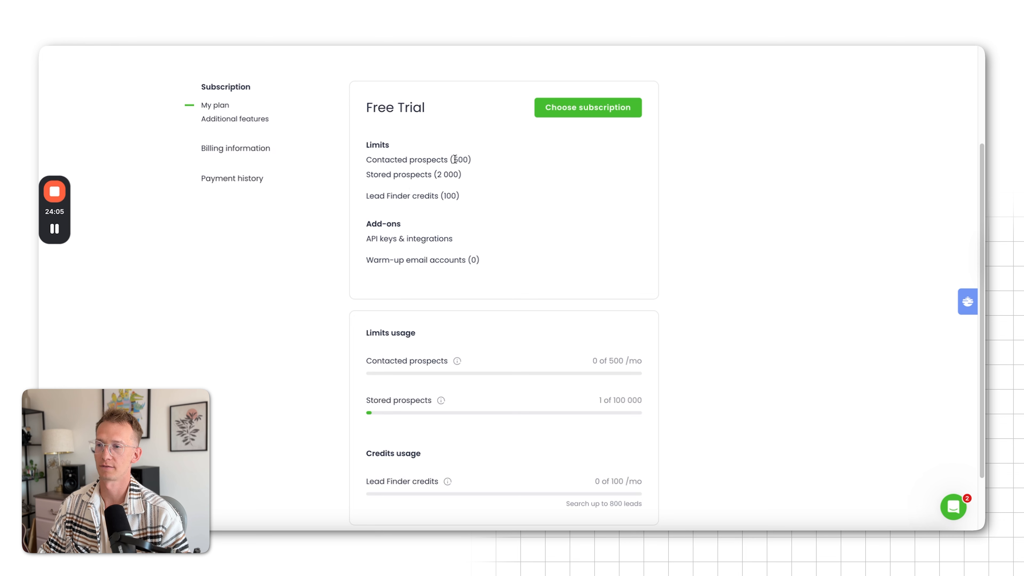
drag(454, 159, 464, 161)
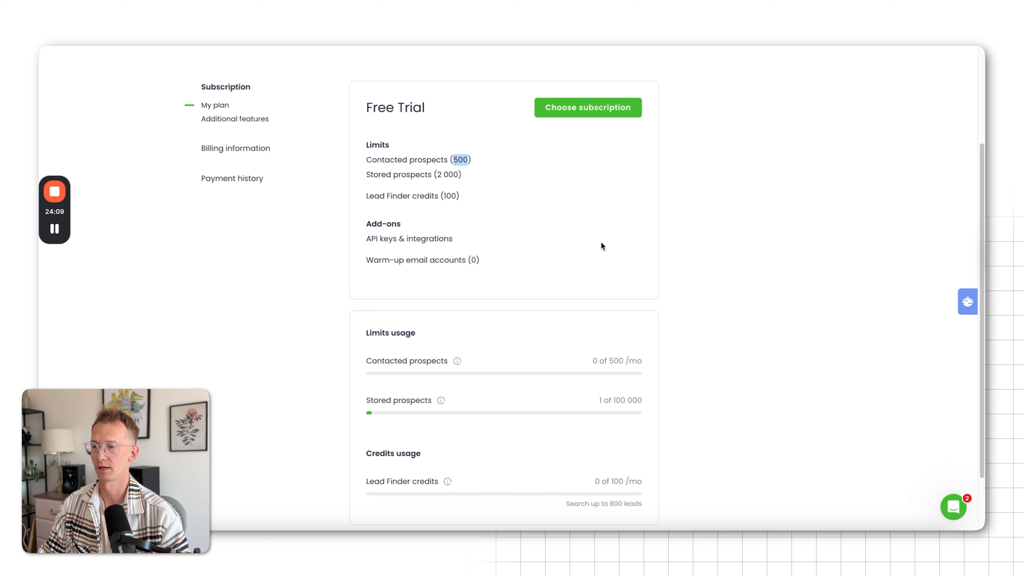
scroll(601, 245, down, 2)
click(732, 251)
scroll(732, 251, up, 5)
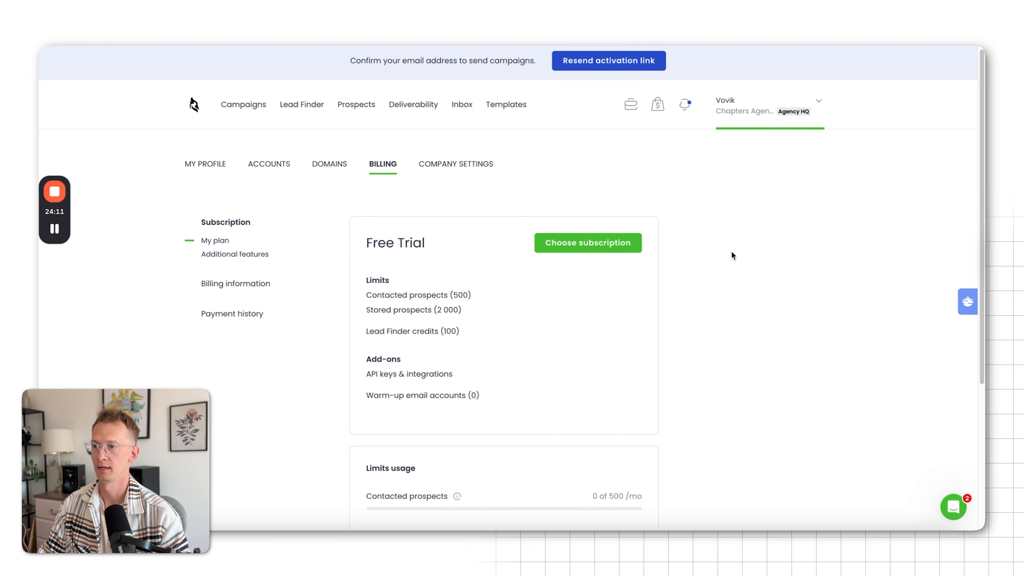
Preview the monthly Growth plan with 10 000 contacted prospects and cancel the subscription selection
click(565, 247)
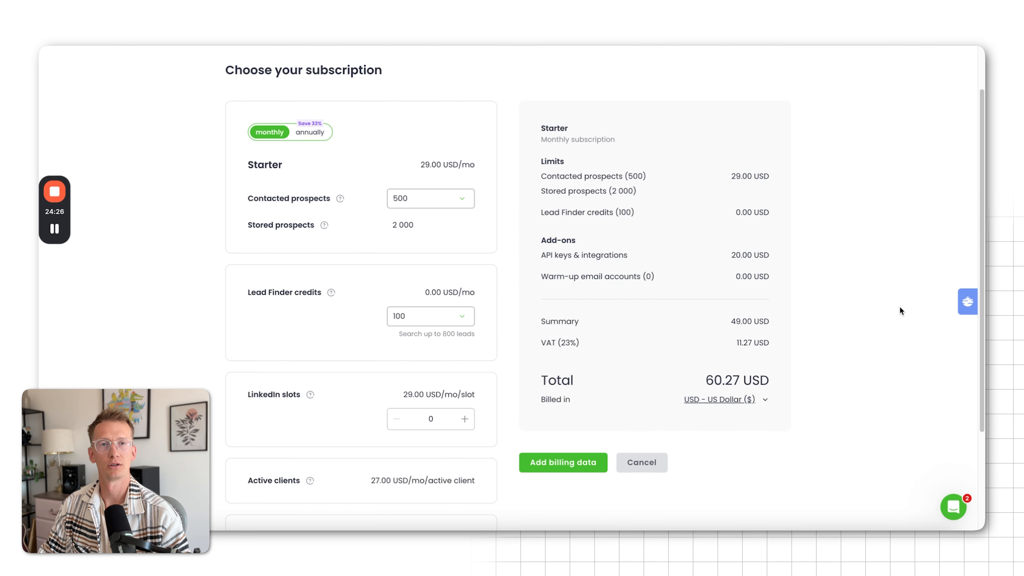
click(429, 203)
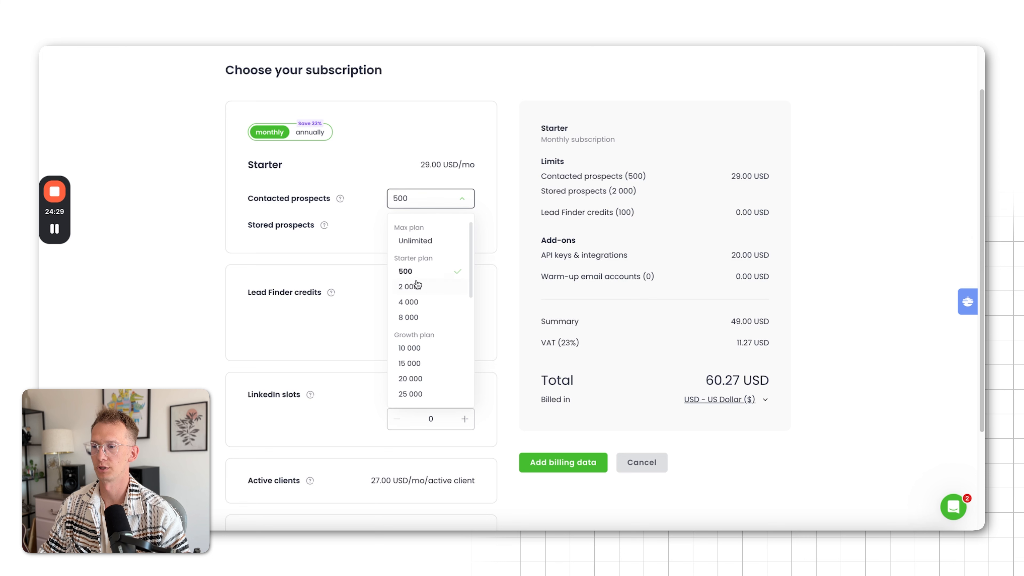
click(417, 349)
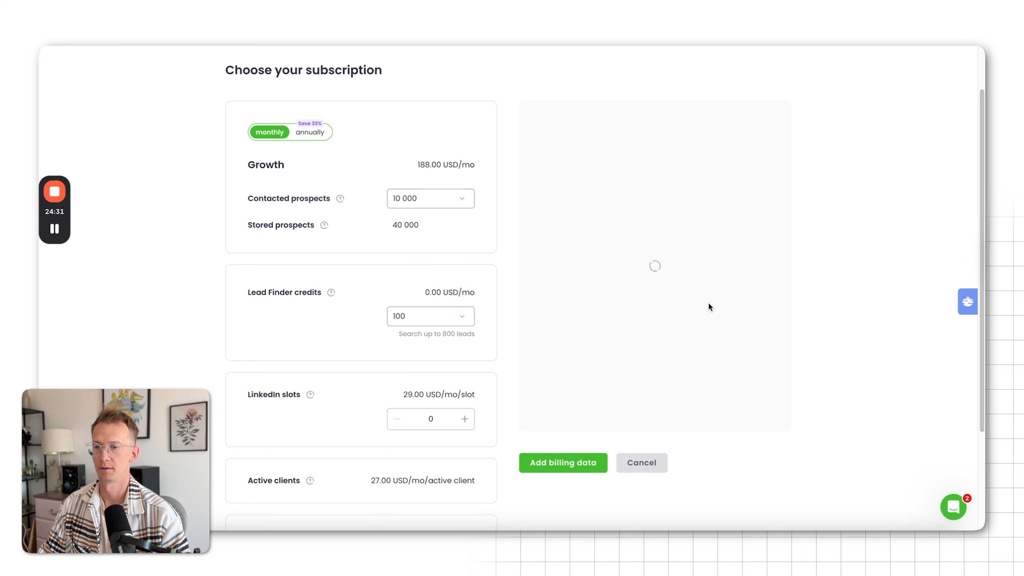
scroll(476, 254, down, 1)
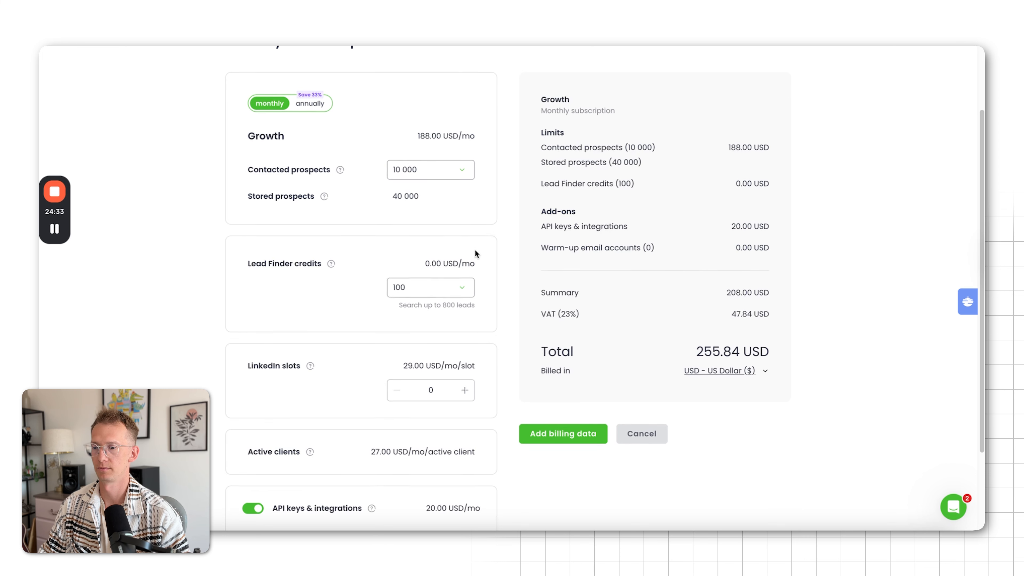
scroll(475, 251, down, 3)
scroll(476, 250, up, 5)
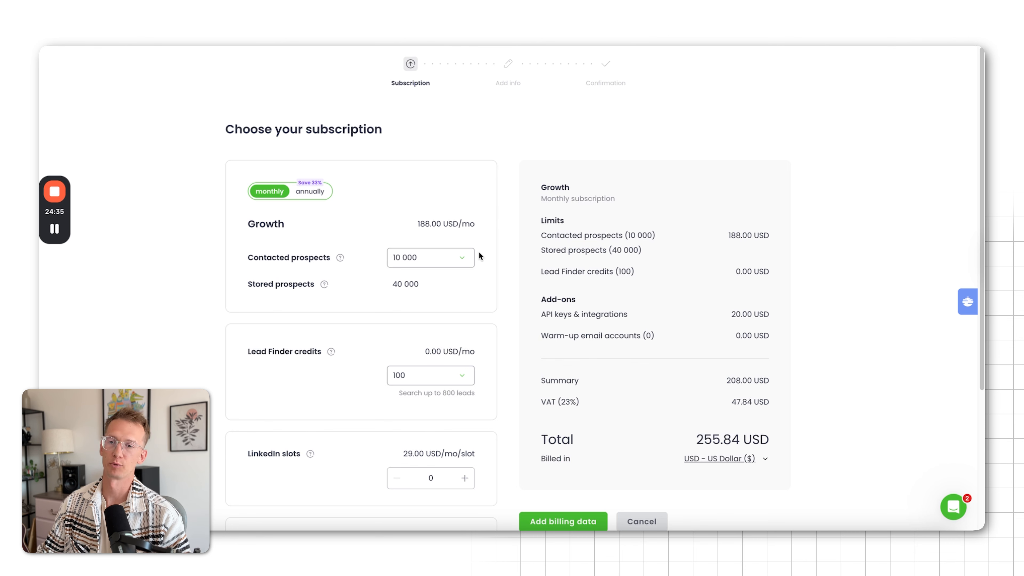
scroll(480, 256, down, 1)
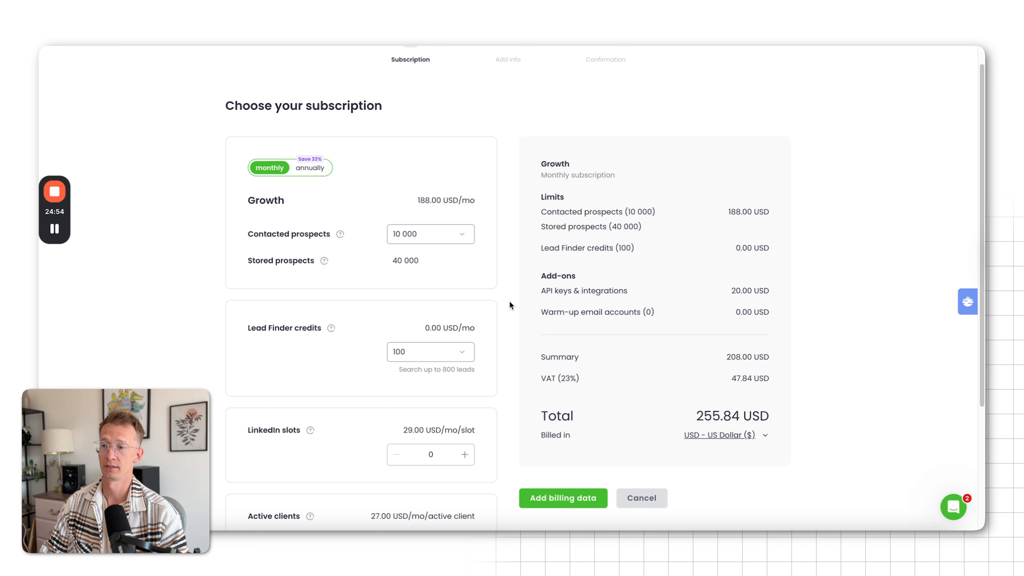
click(652, 508)
Open the company settings and review the team section and the blacklisted domains and emails under safety
click(455, 168)
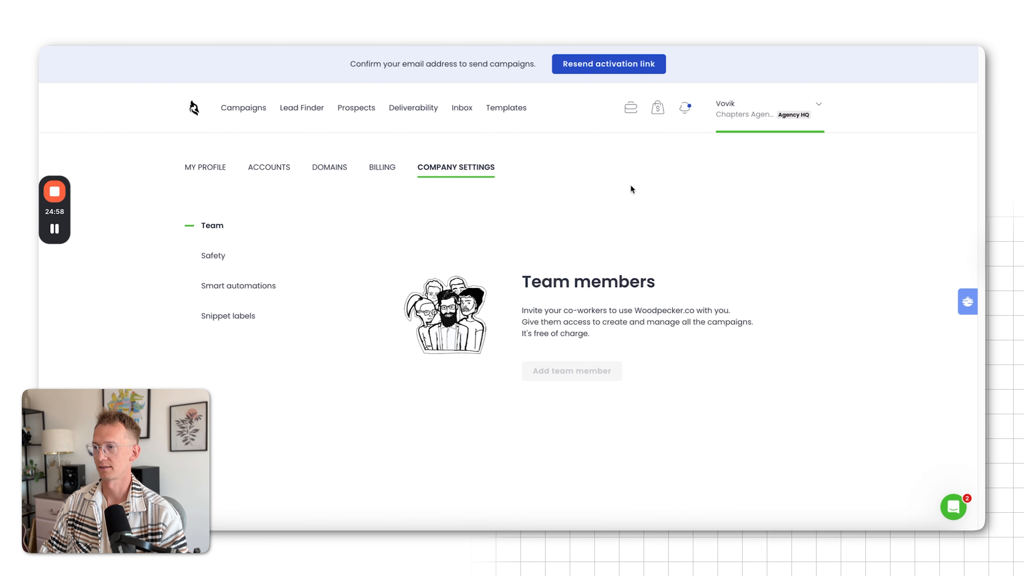
click(248, 261)
scroll(603, 264, down, 1)
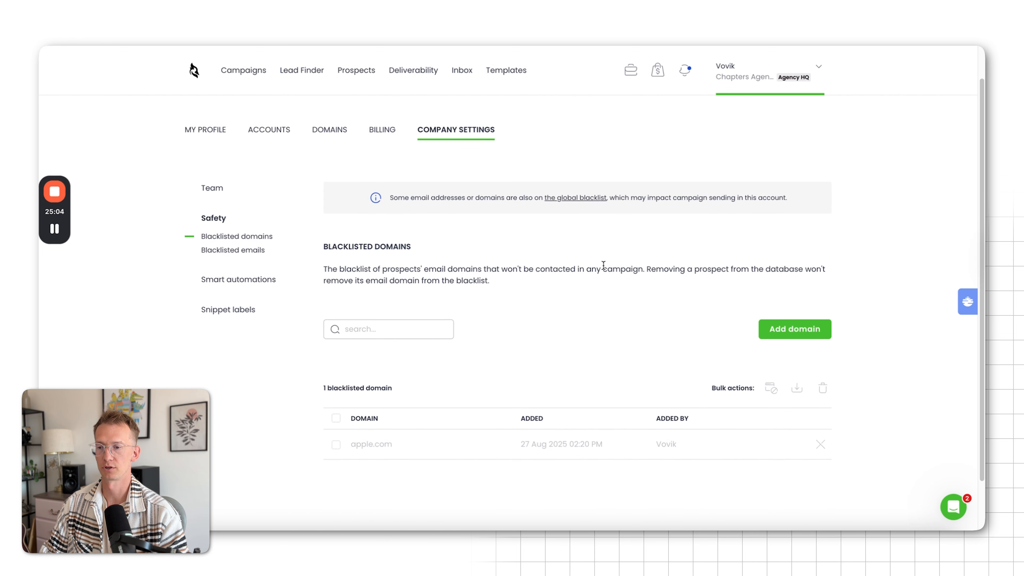
scroll(603, 264, down, 1)
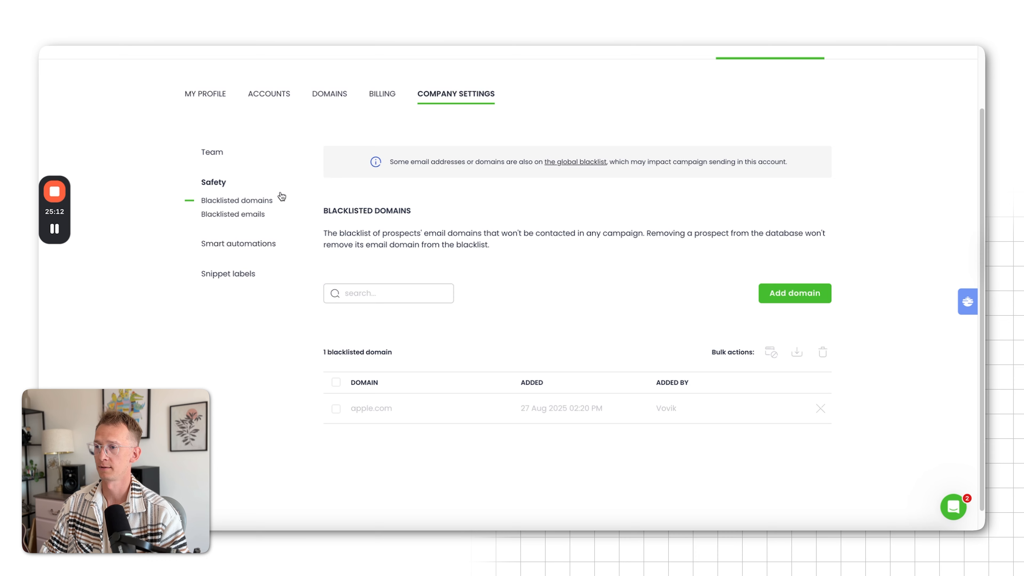
click(244, 218)
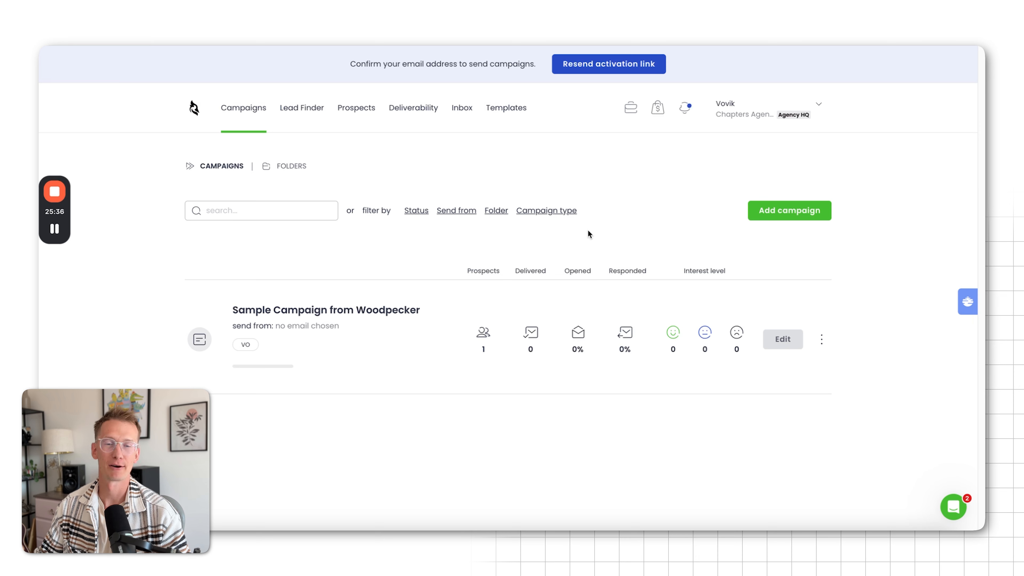
Add a new campaign from the campaigns list and name it "Chapters, Aug 27"
click(791, 213)
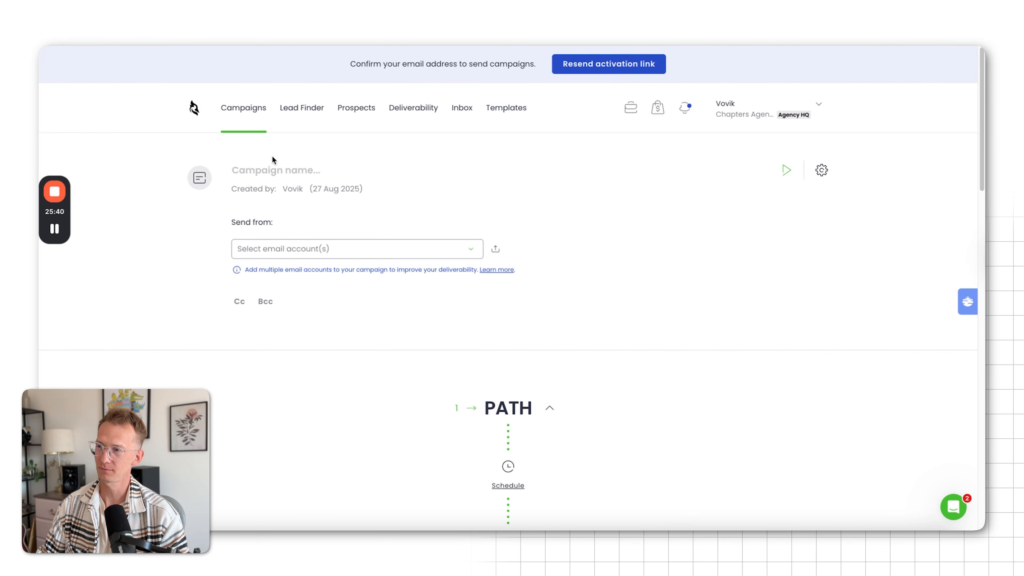
click(273, 169)
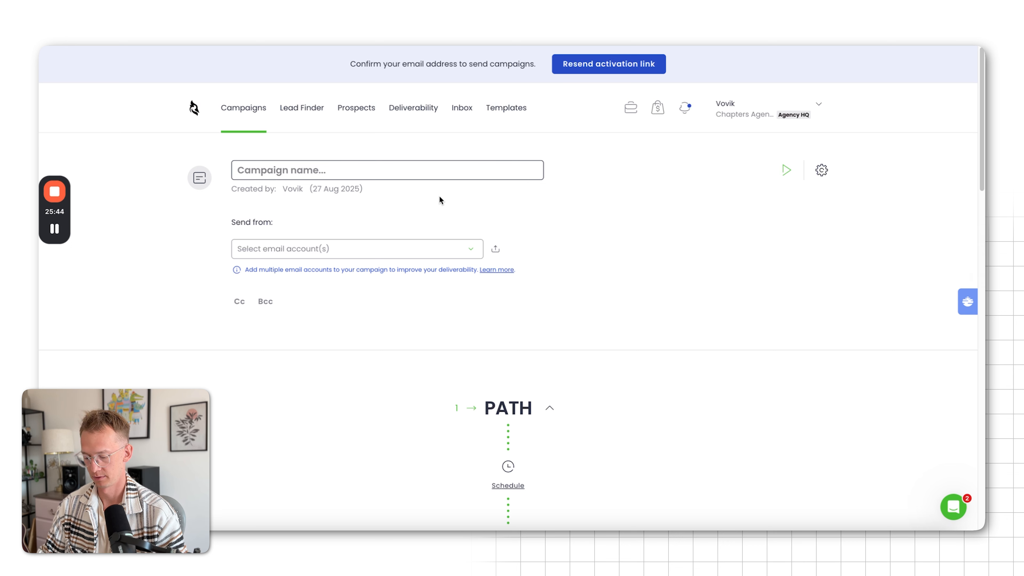
text(Chapters,)
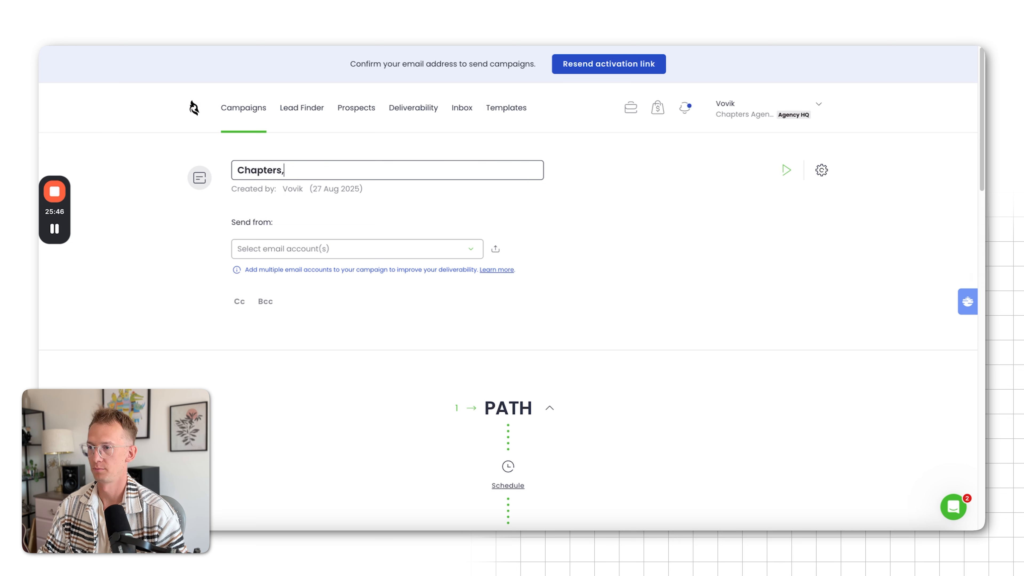
text( Aug 27)
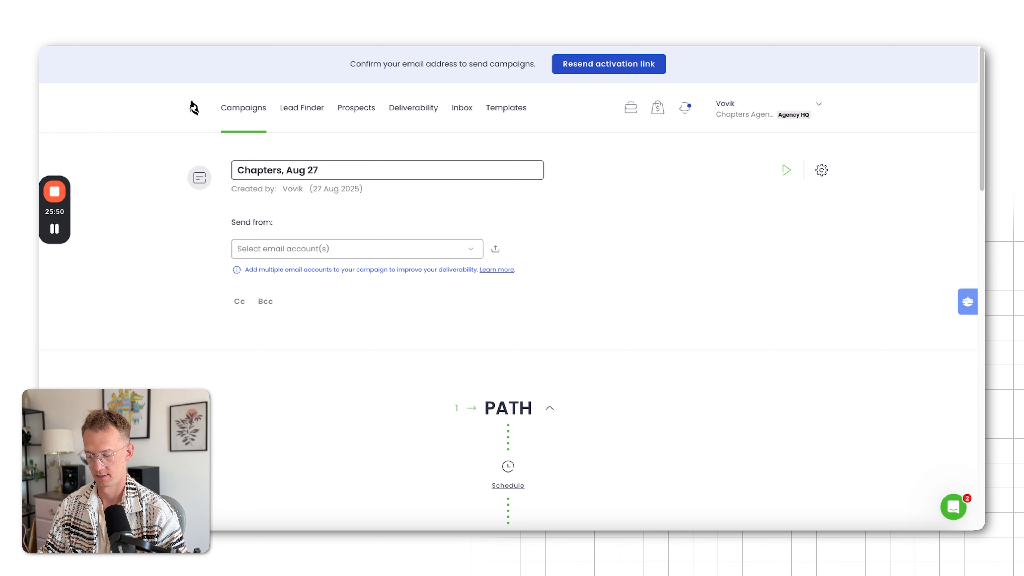
text(, Demo Campaign)
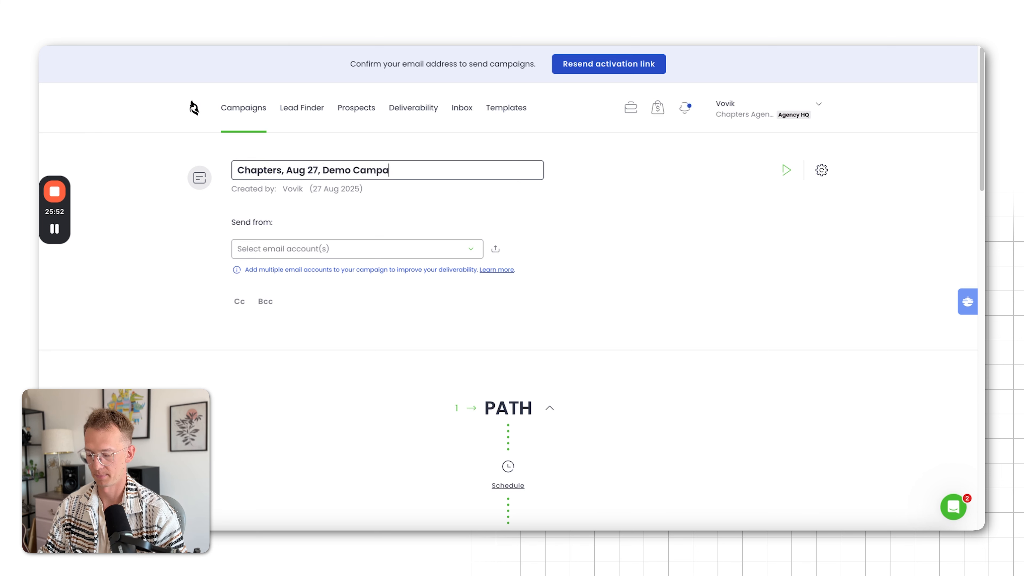
Extend the campaign name to "Chapters, Aug 27, Demo Campaign" and choose the connected email account as the sender
click(469, 247)
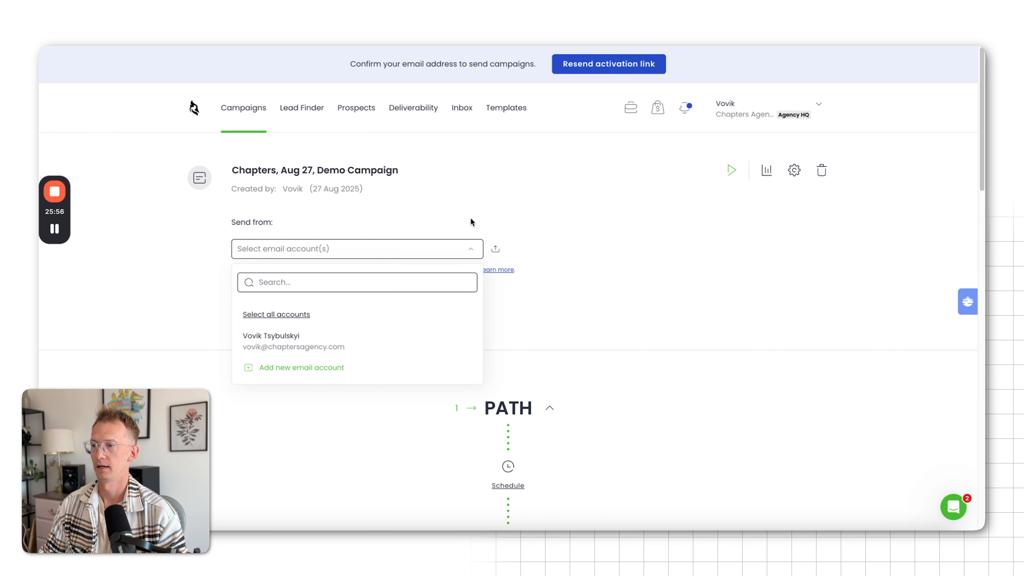
click(291, 338)
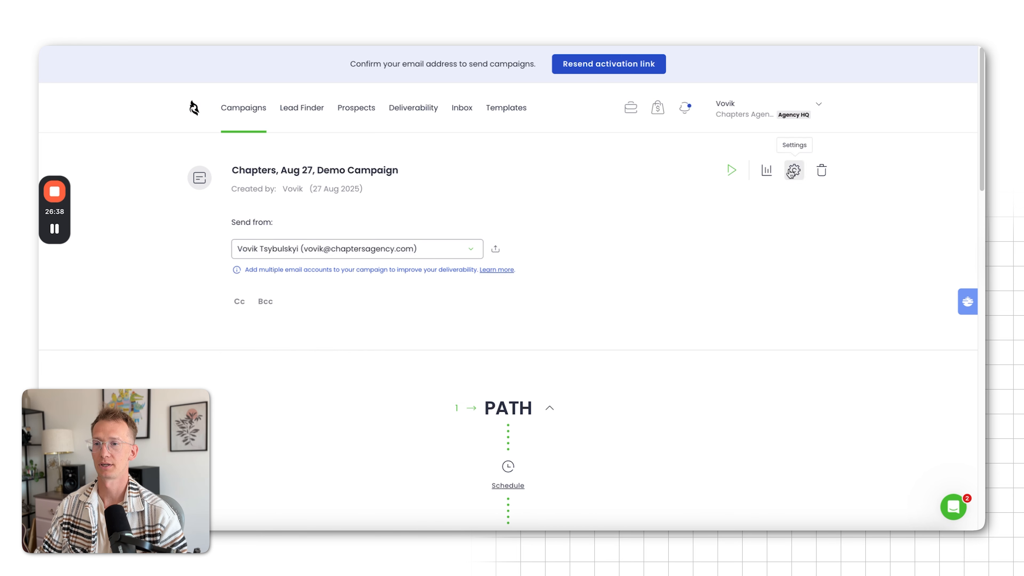
In the campaign's general settings, set the timezone to UTC-06:00 US/Mountain and enable using the prospect's timezone if available
click(795, 171)
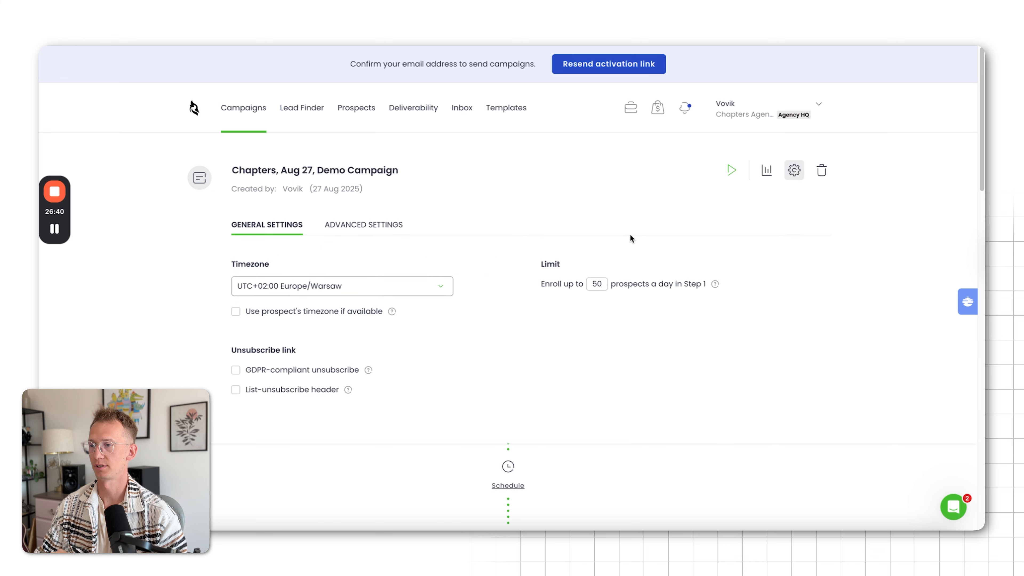
click(352, 294)
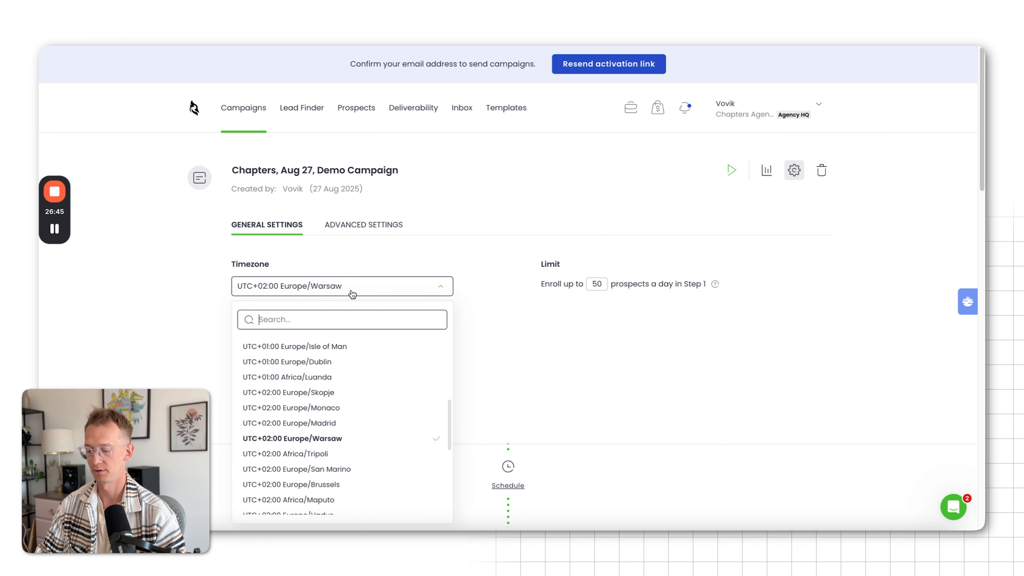
text(un)
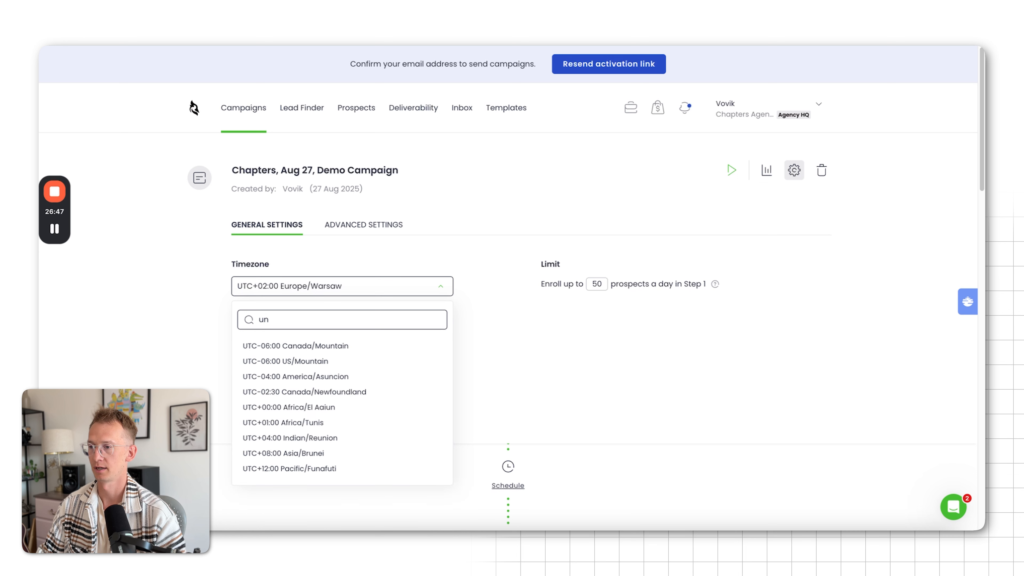
click(321, 370)
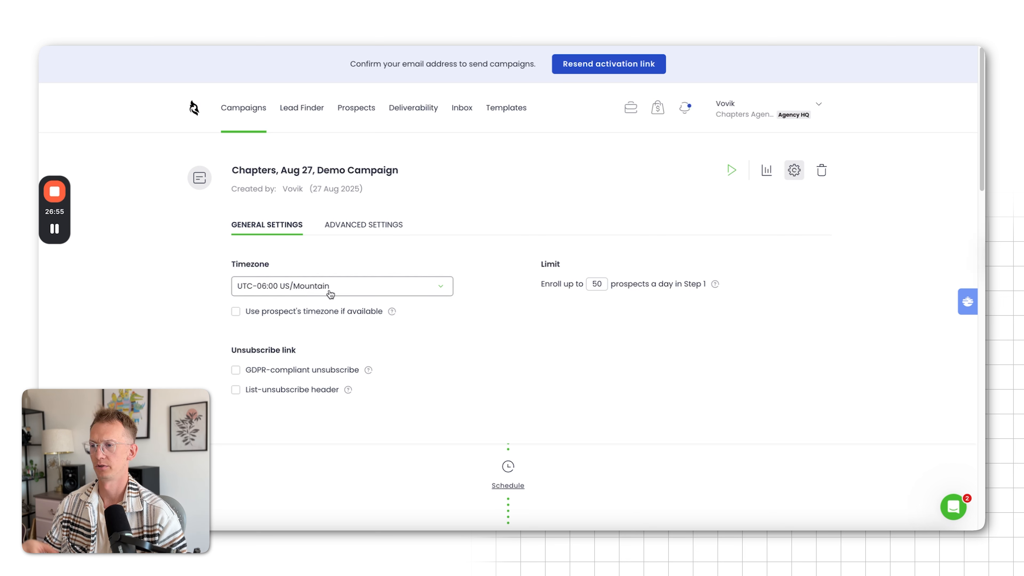
click(236, 312)
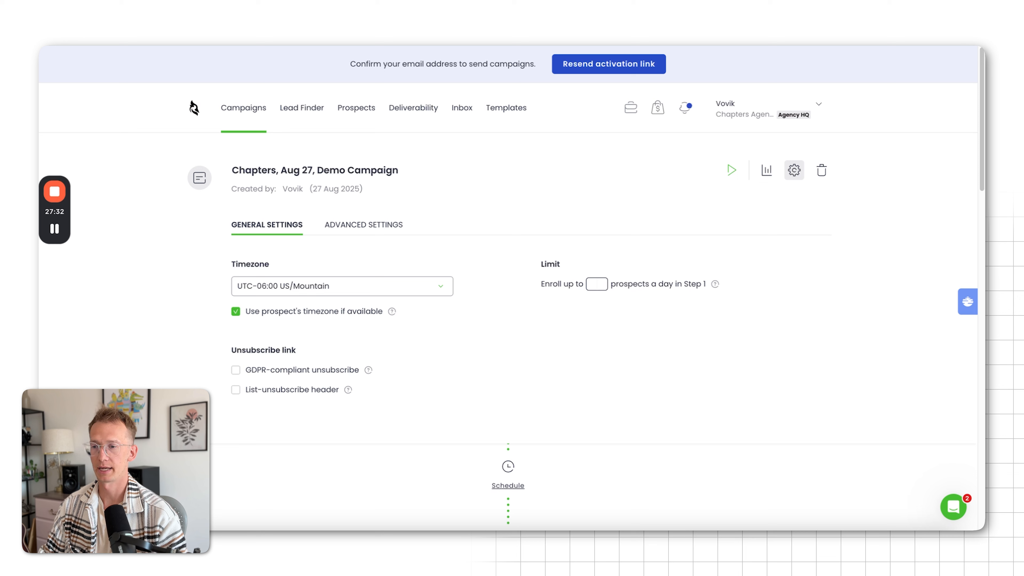
Try daily Step 1 enrollment limits of 500 and 600 prospects, and open and close the support chat
text(500)
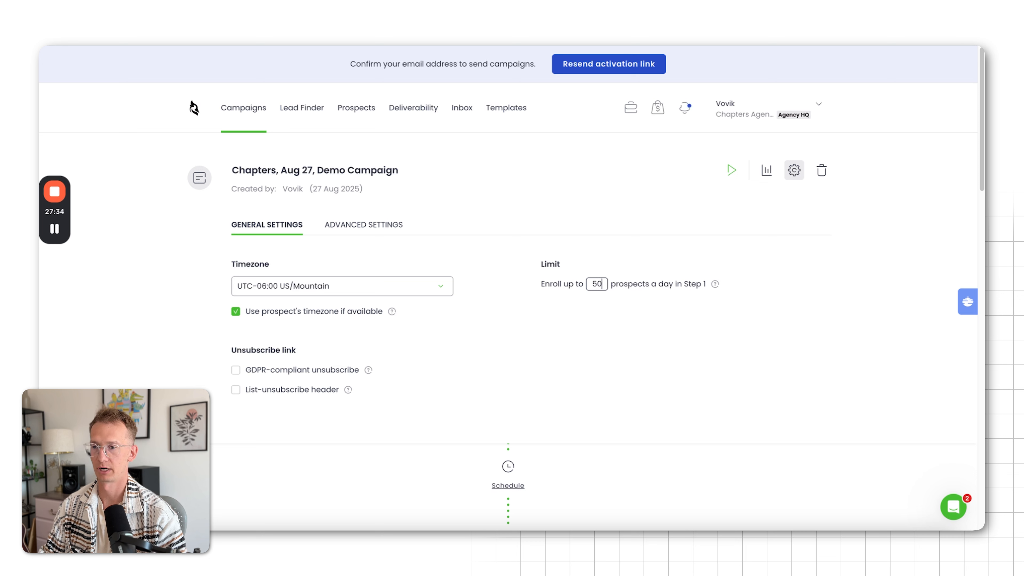
key(BackSpace)
key(BackSpace)
key(BackSpace)
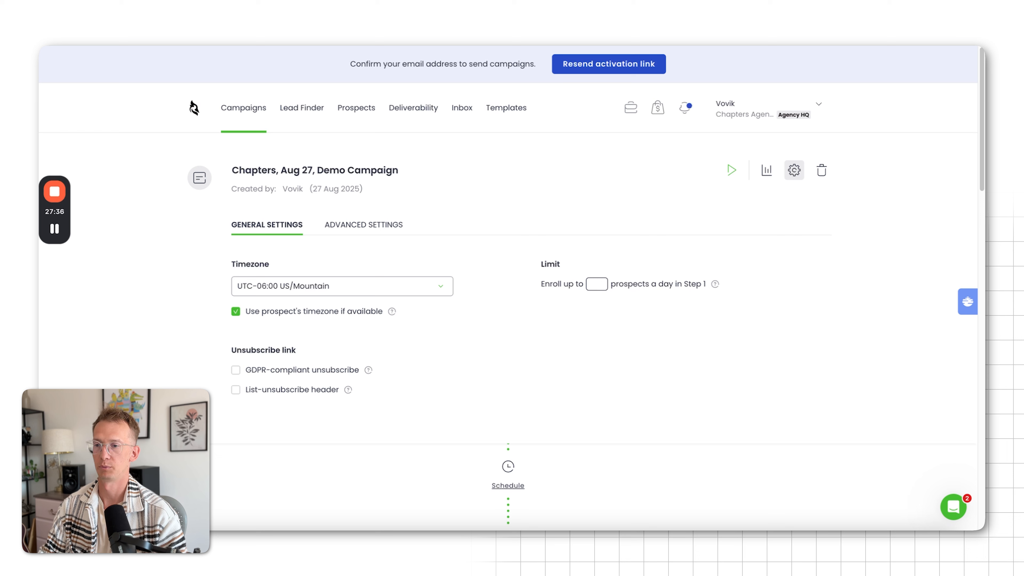
text(600)
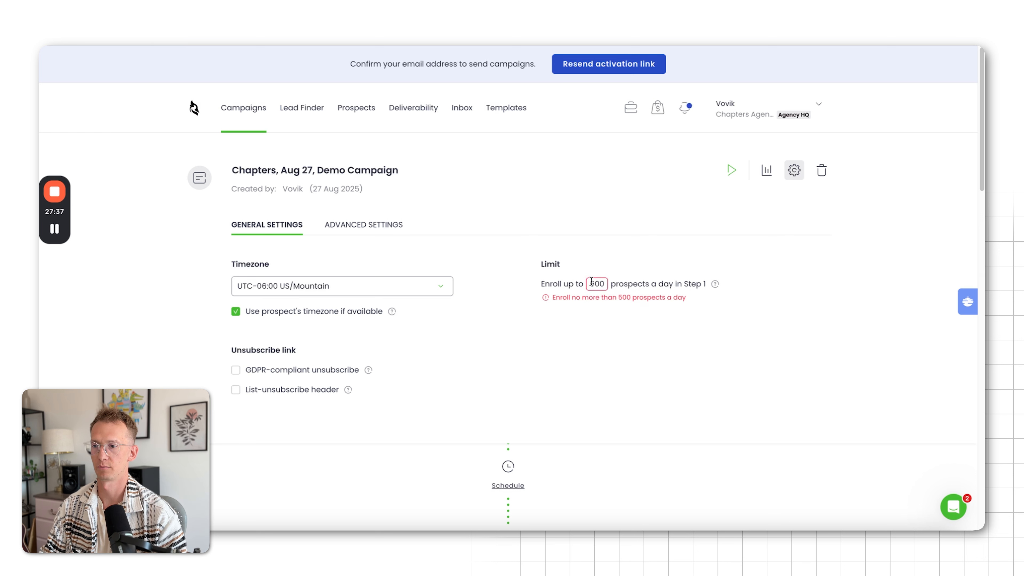
double_click(592, 279)
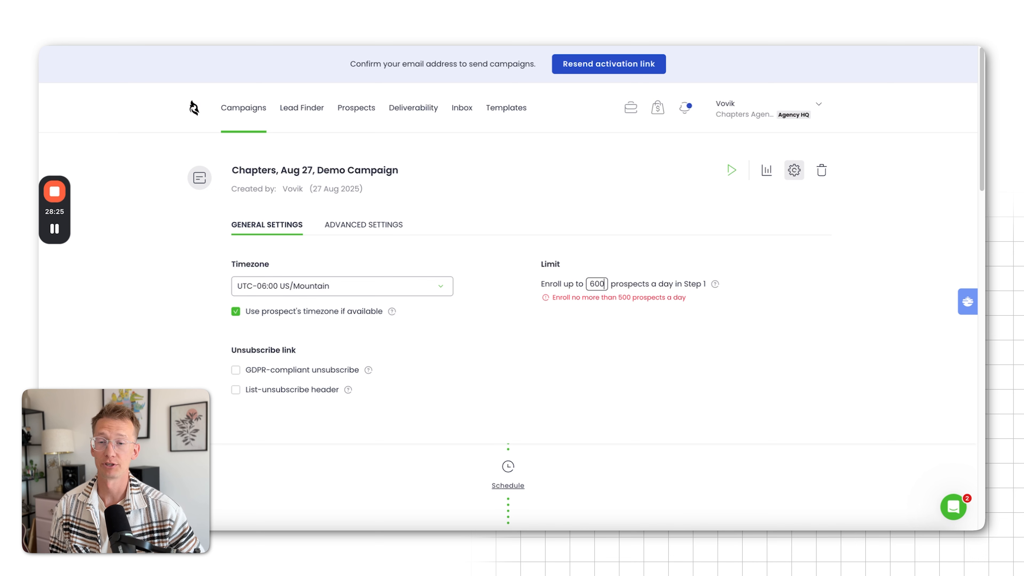
click(954, 510)
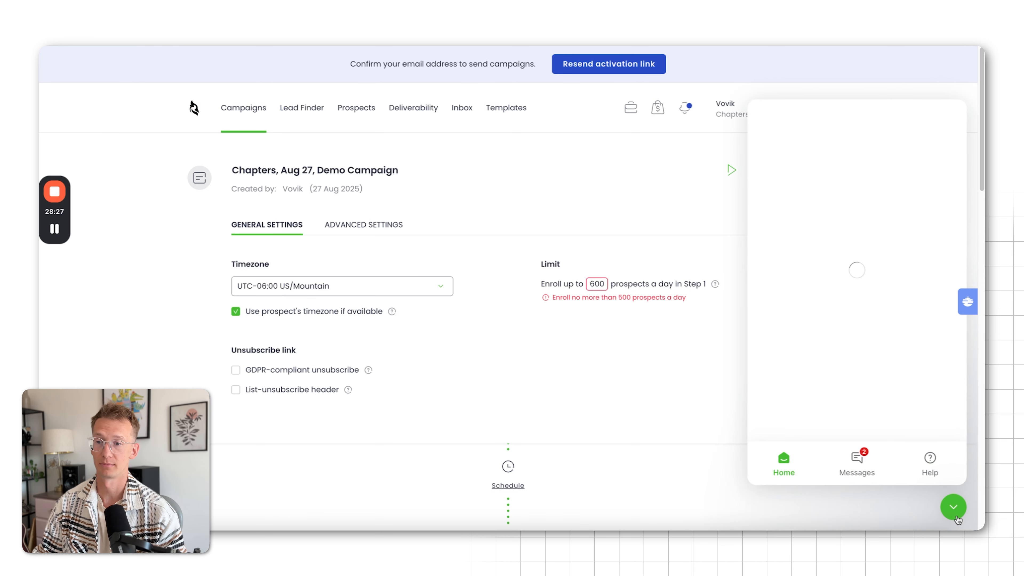
click(950, 510)
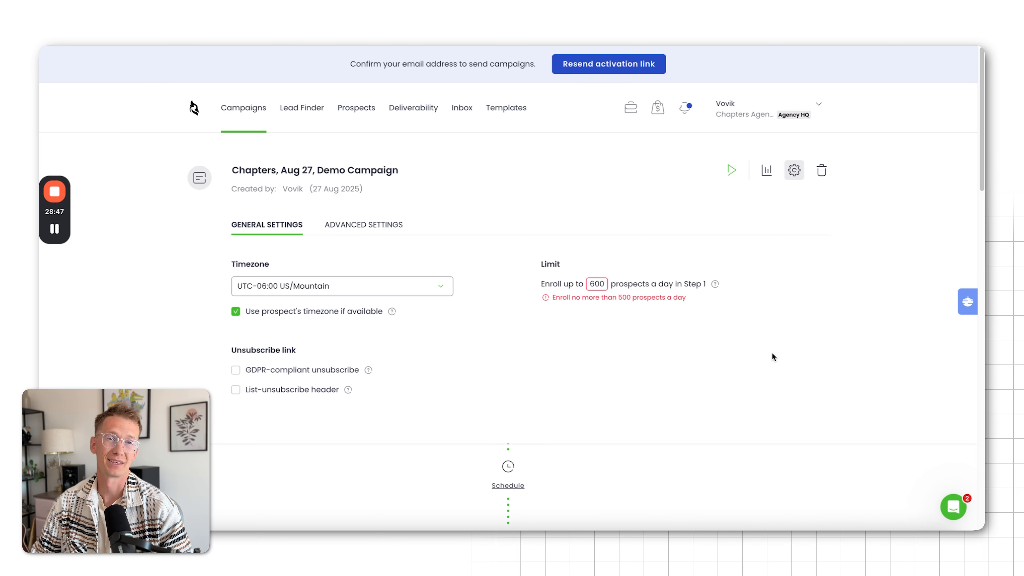
Set the campaign's Step 1 enrollment limit to 100 prospects a day
double_click(592, 282)
key(BackSpace)
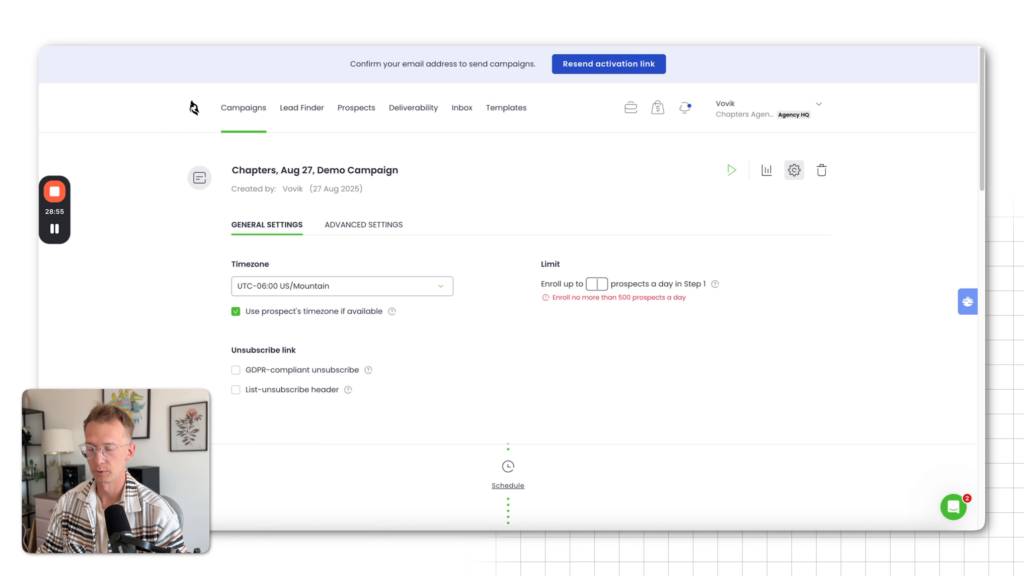
text(100)
click(543, 352)
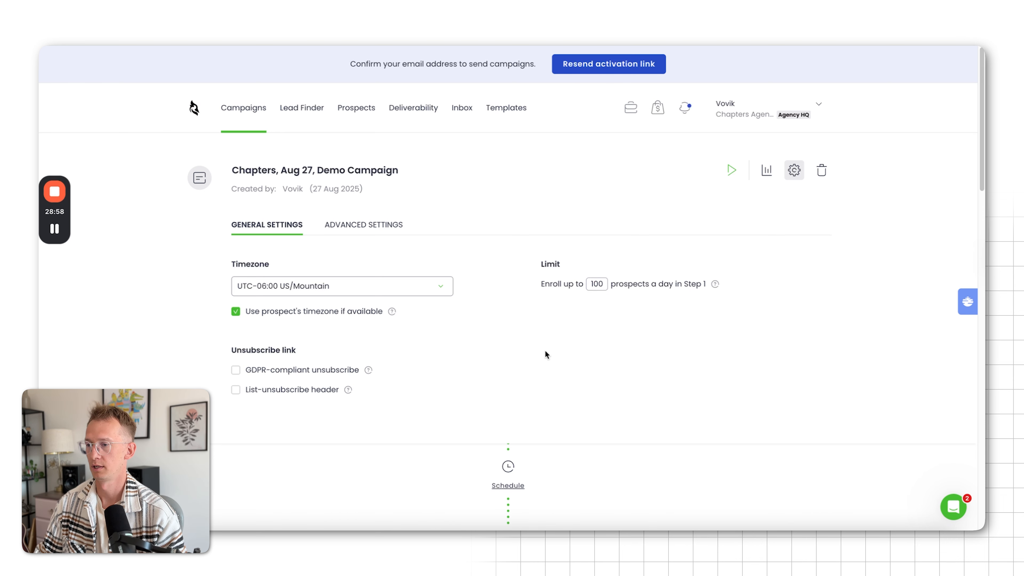
In the advanced settings, choose Balanced catch-all verification and disable open tracking for Google, Microsoft and other email providers, then return to the general settings
scroll(544, 352, down, 1)
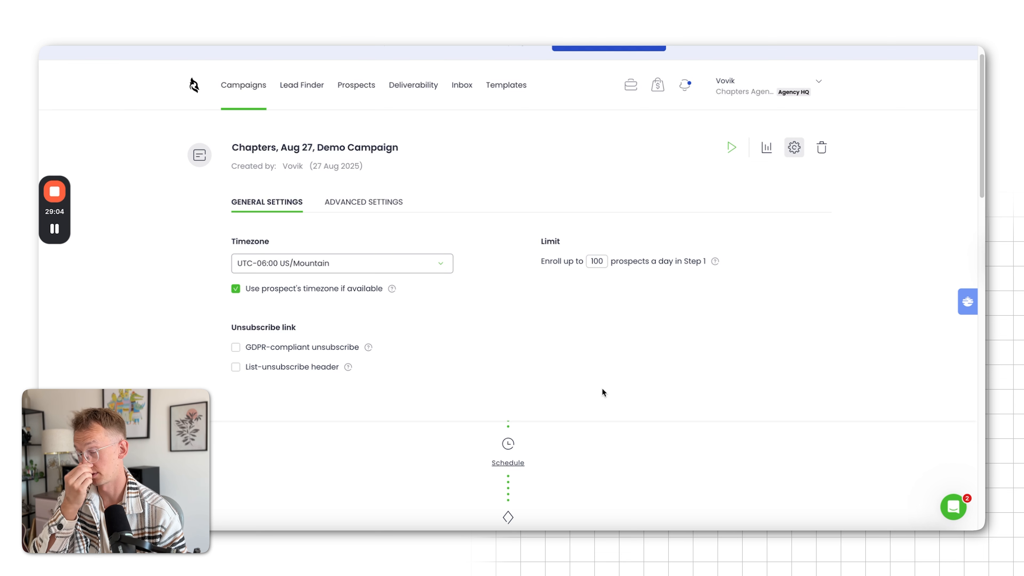
scroll(259, 391, down, 1)
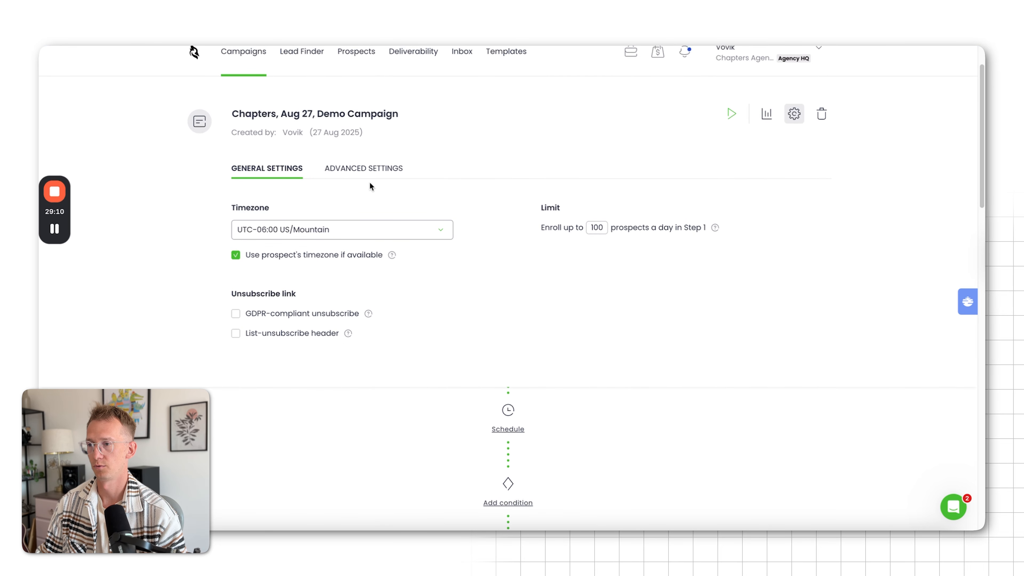
click(370, 169)
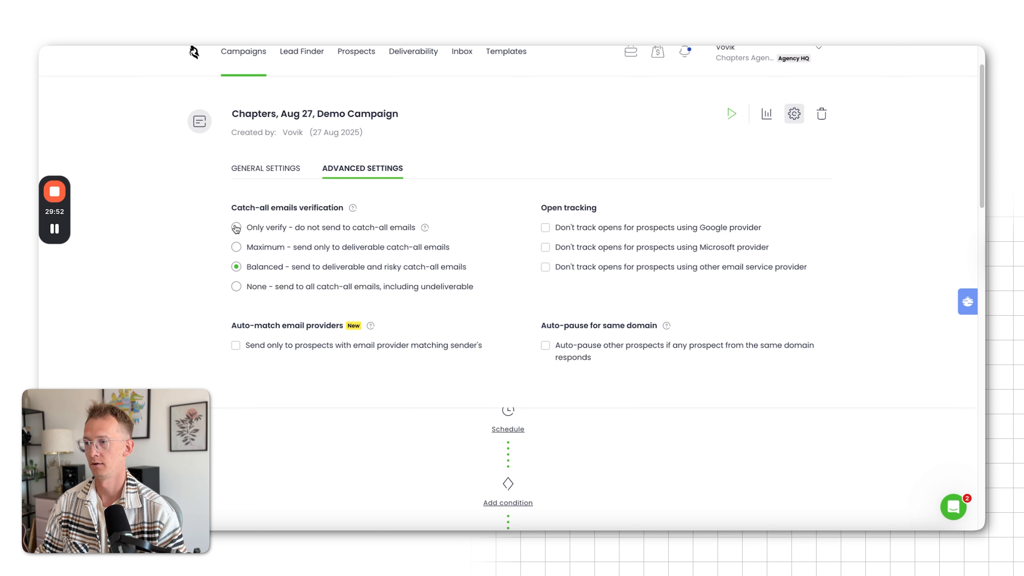
click(236, 286)
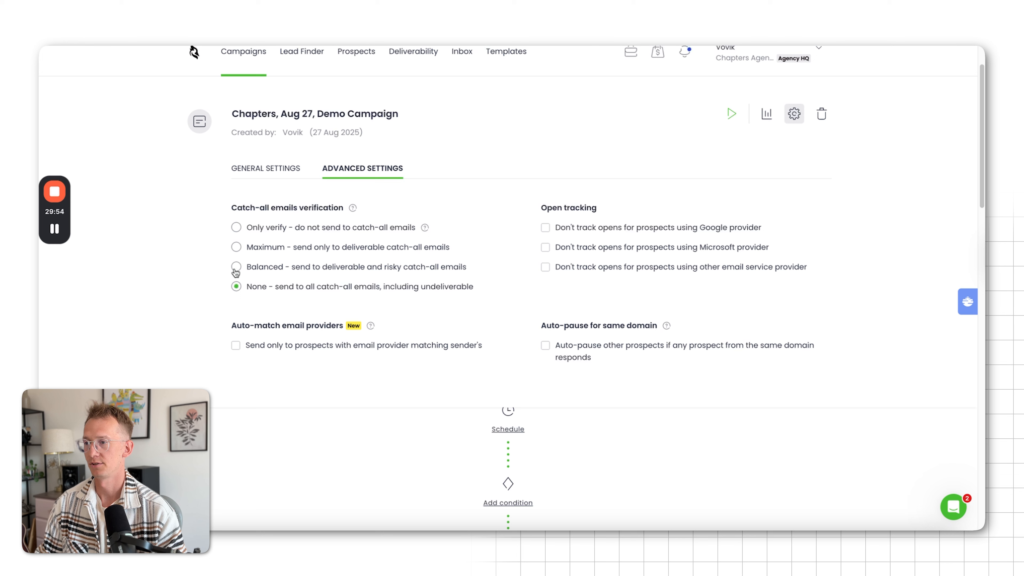
click(235, 267)
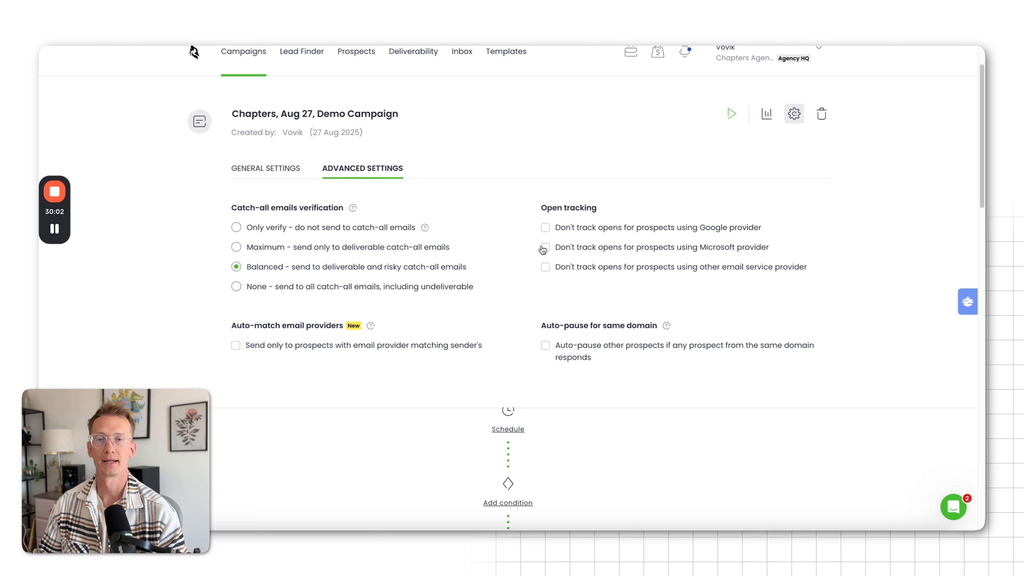
click(545, 228)
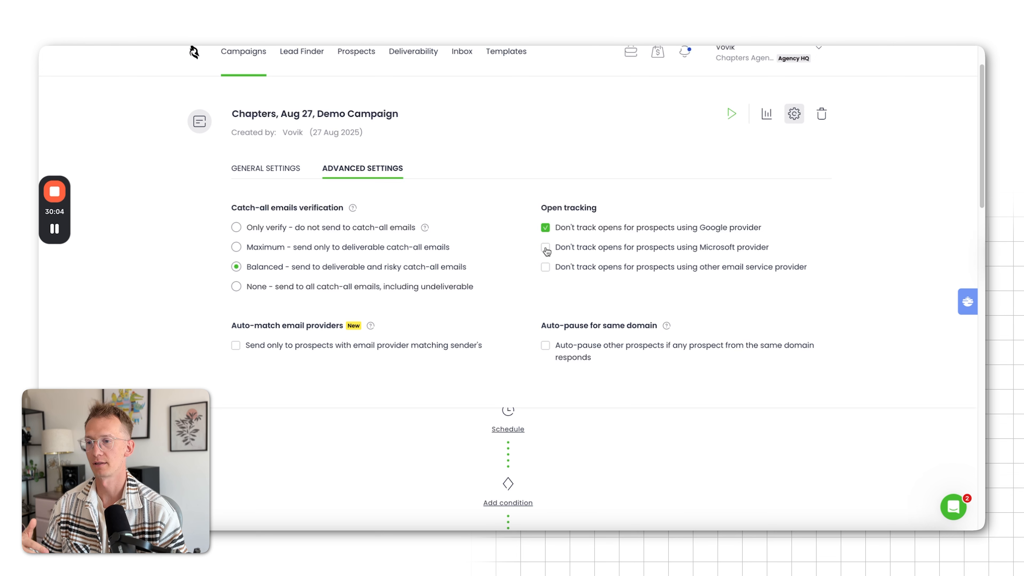
click(545, 248)
click(545, 267)
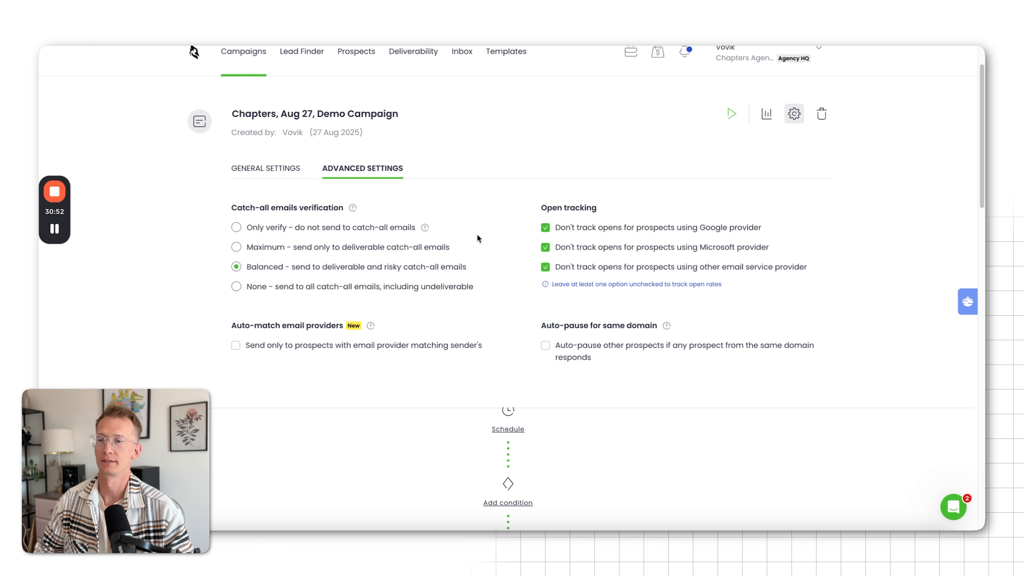
scroll(224, 322, down, 1)
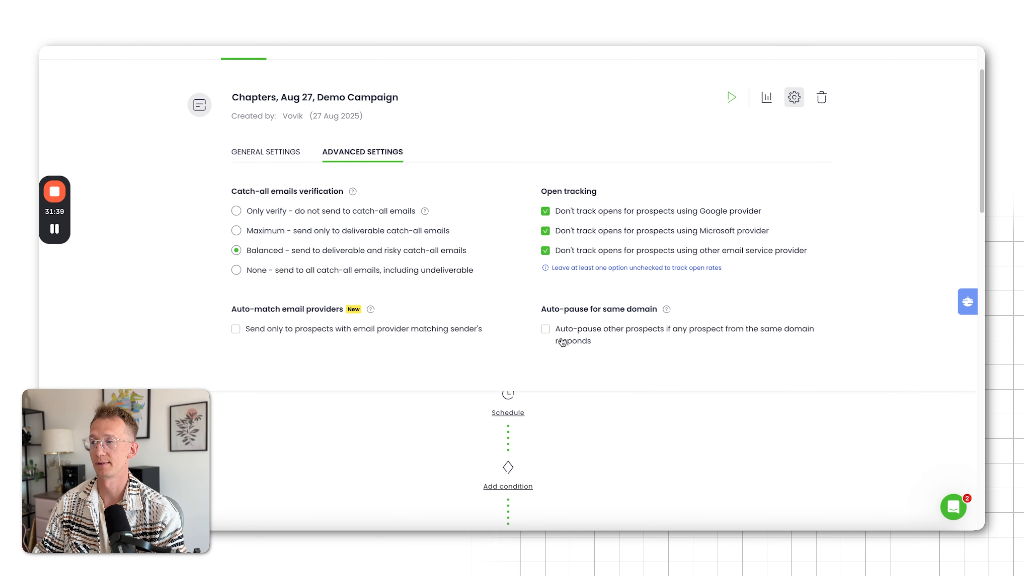
click(276, 153)
Examine the snippets available for personalizing the body of the Version A email
scroll(720, 192, down, 10)
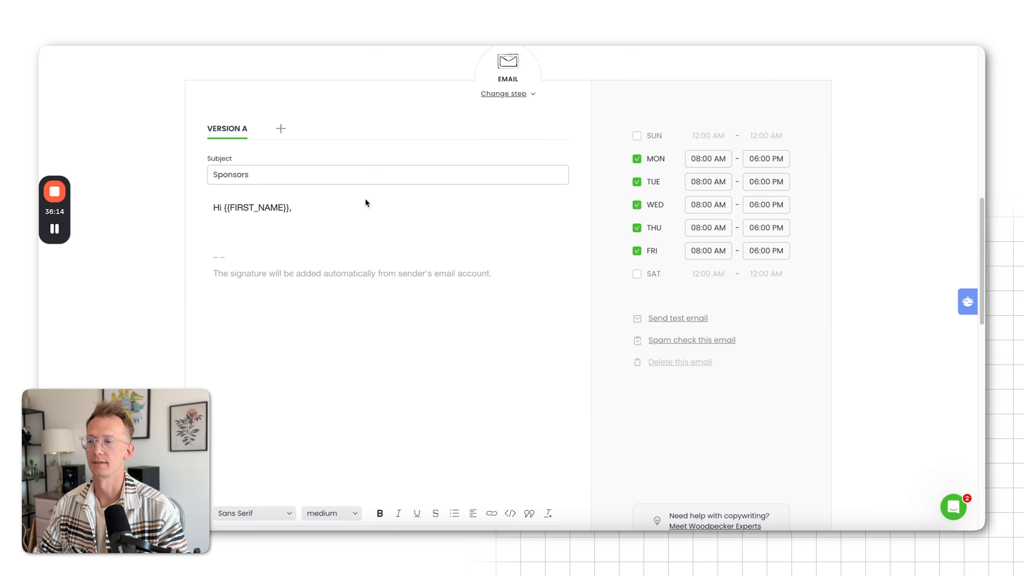
click(365, 197)
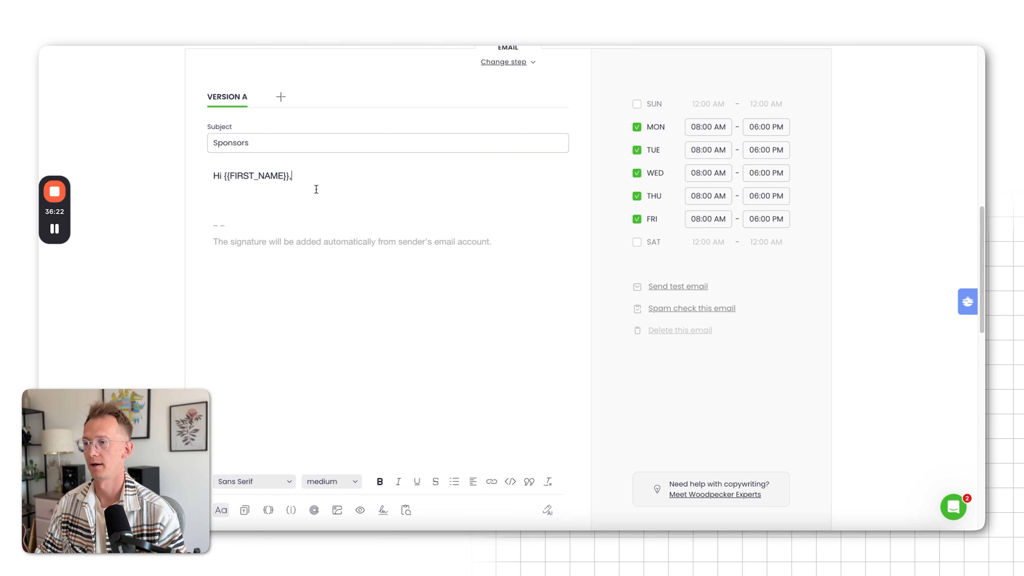
scroll(276, 499, down, 1)
click(268, 488)
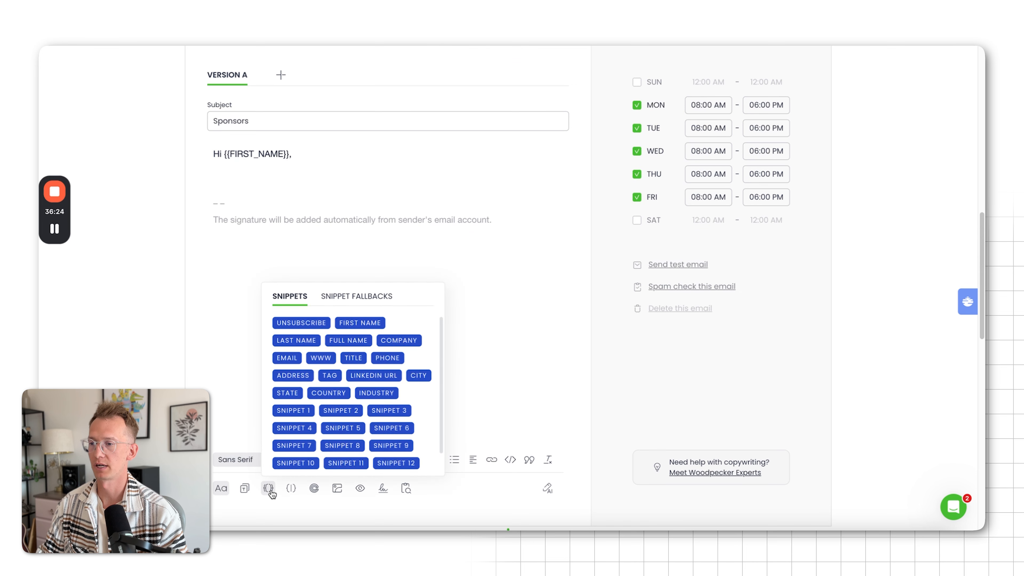
scroll(340, 371, down, 1)
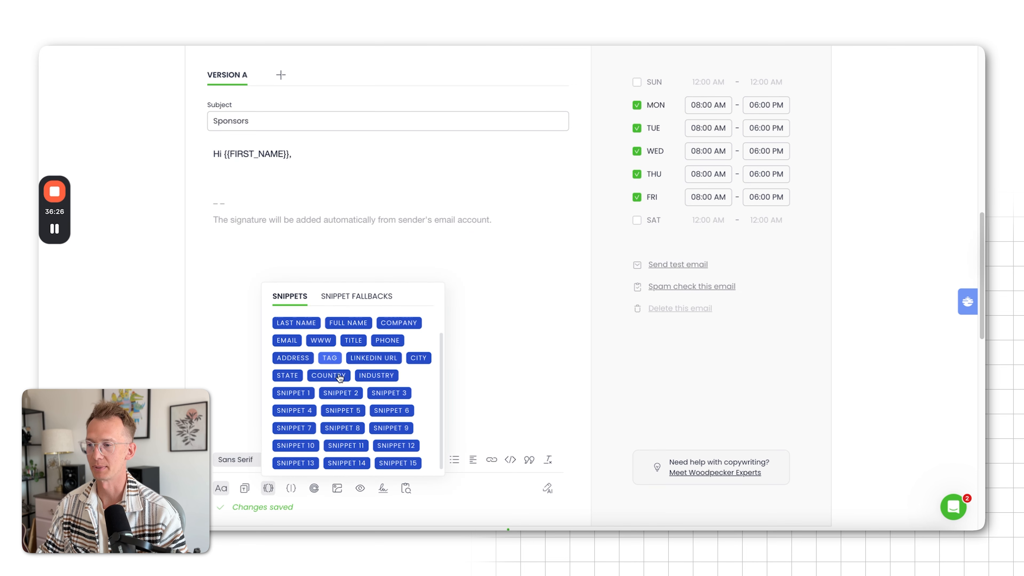
scroll(347, 363, up, 1)
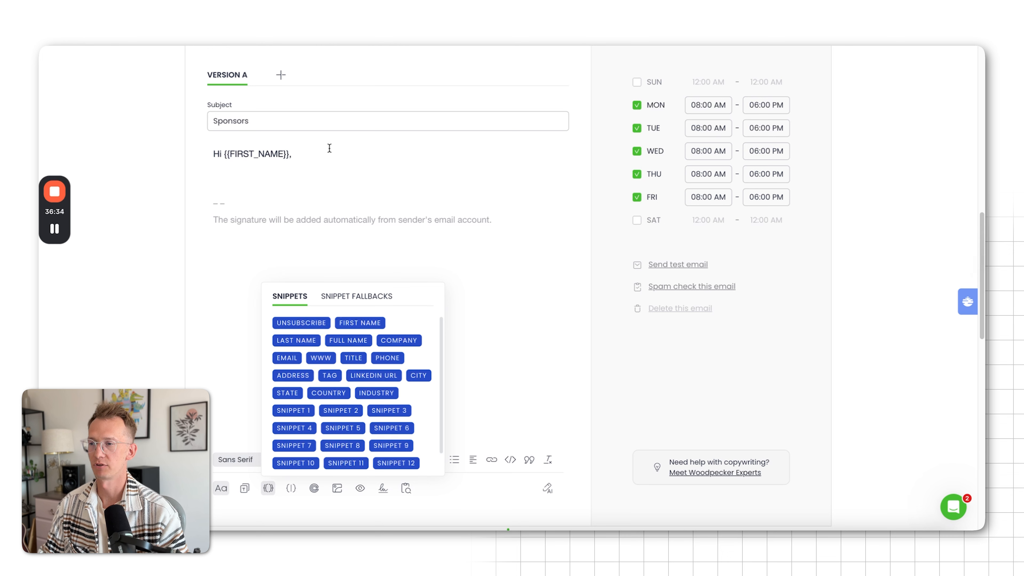
click(324, 156)
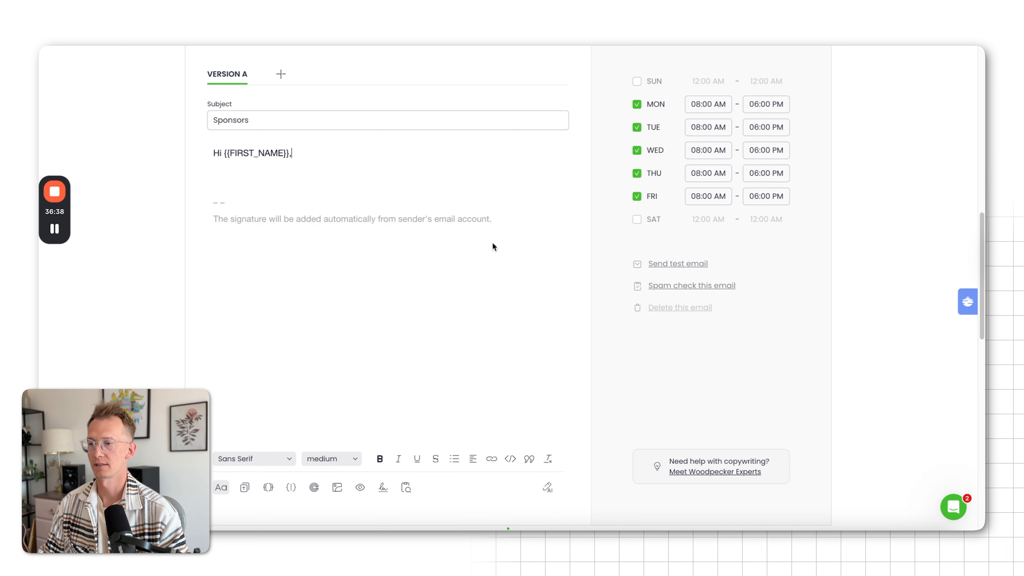
Open Lead Finder from the campaign's Prospects section and select the first three leads in the filtered results
scroll(492, 246, down, 15)
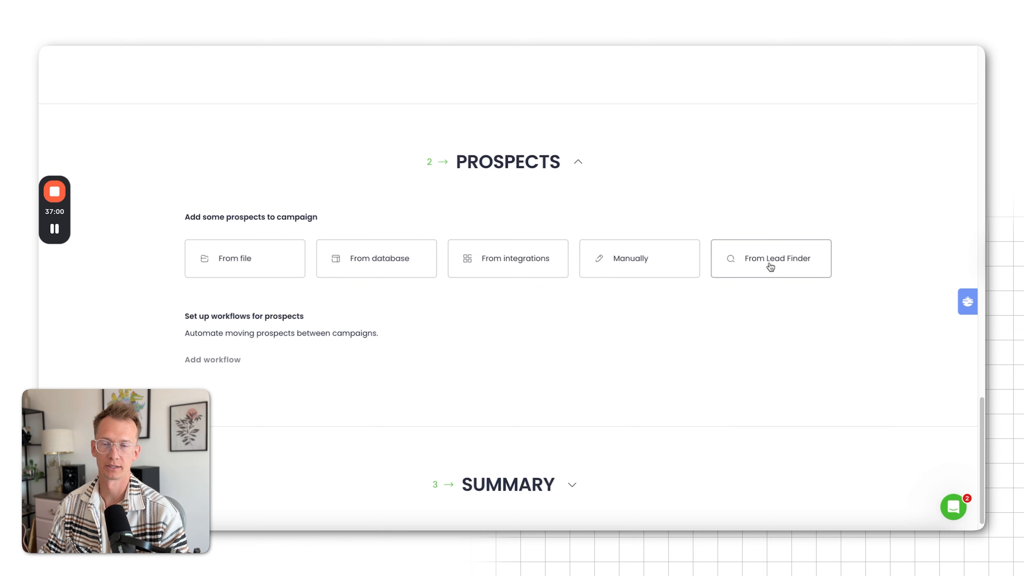
click(752, 267)
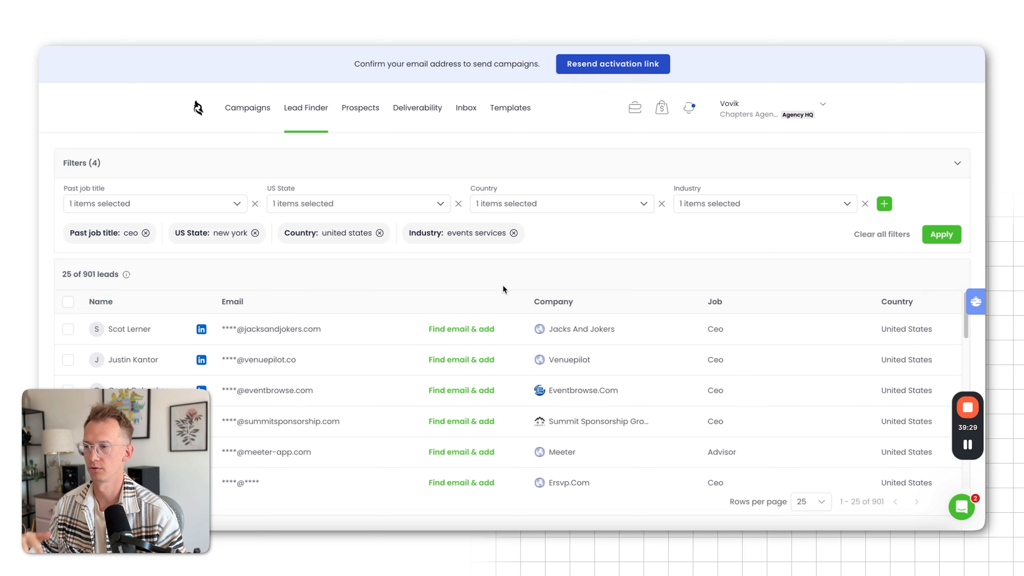
scroll(447, 301, down, 4)
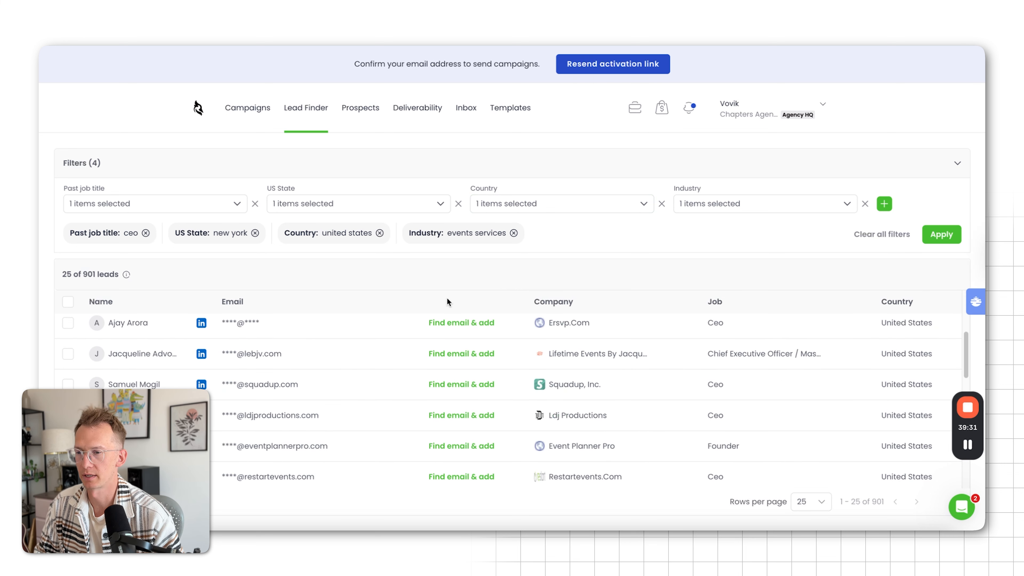
scroll(448, 301, up, 4)
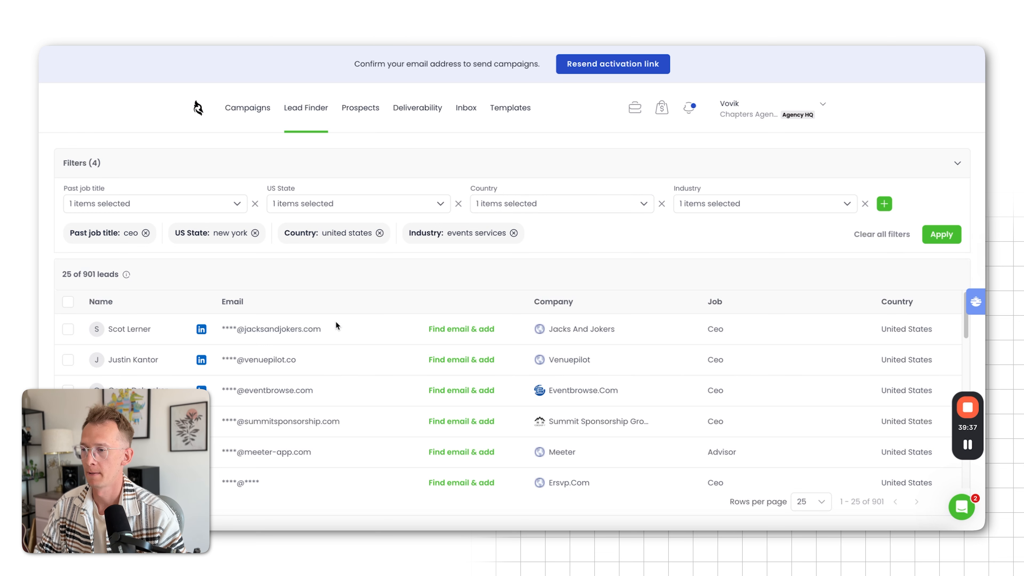
click(67, 329)
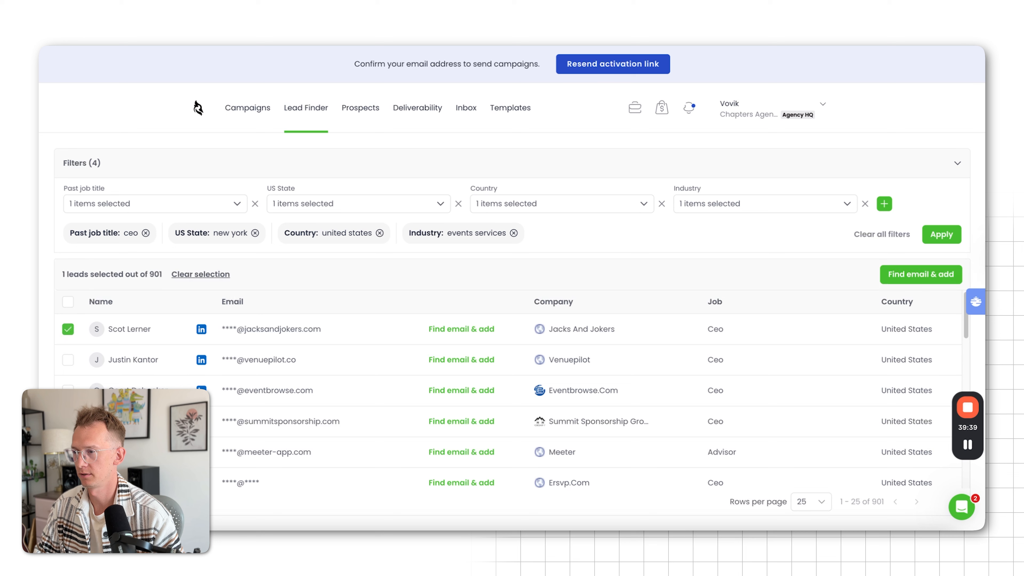
click(67, 360)
click(67, 387)
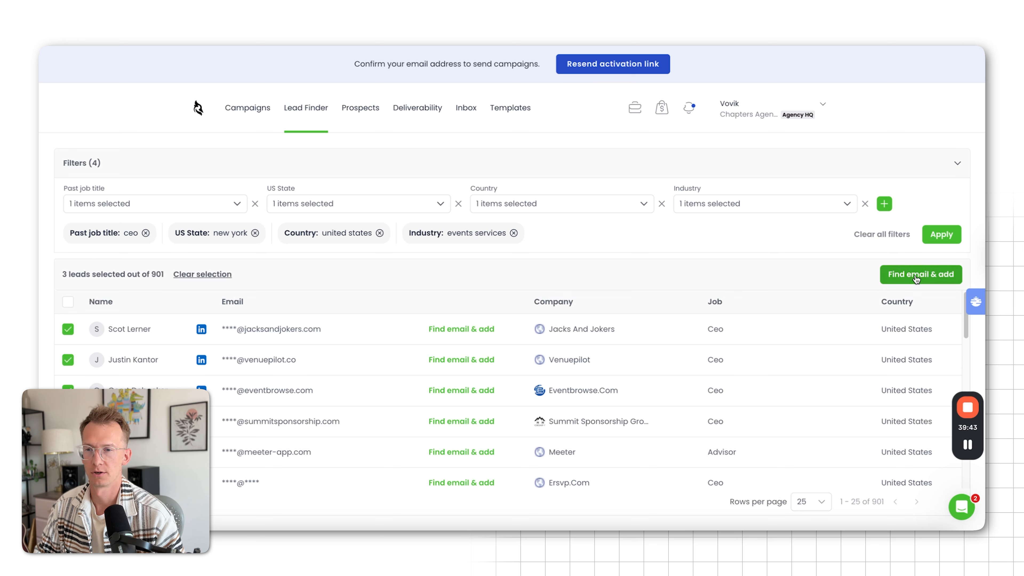
Find the emails of the three selected leads and add them to the campaign "Chapters, Aug 27, Demo Campaign"
click(918, 279)
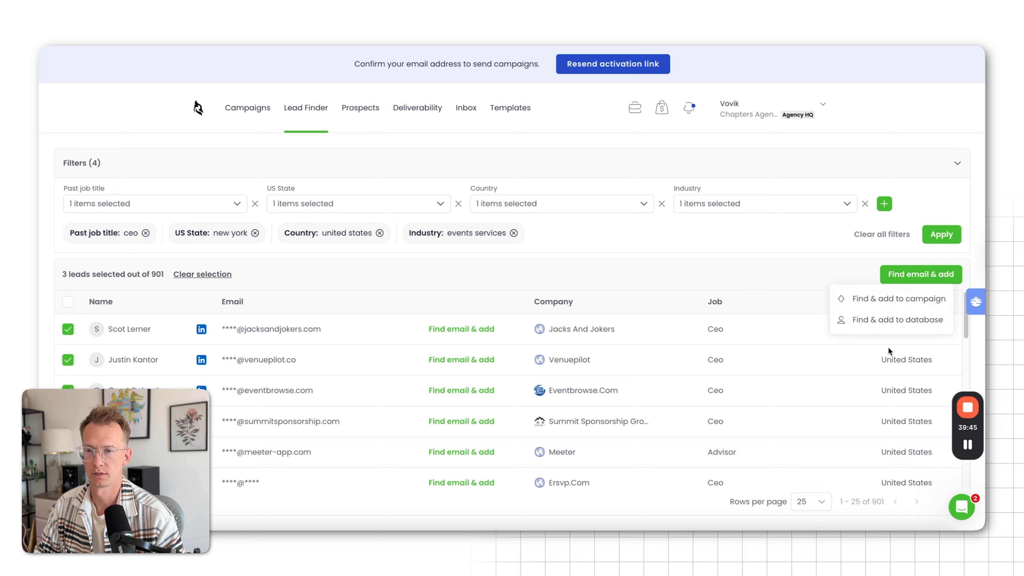
click(883, 306)
click(472, 275)
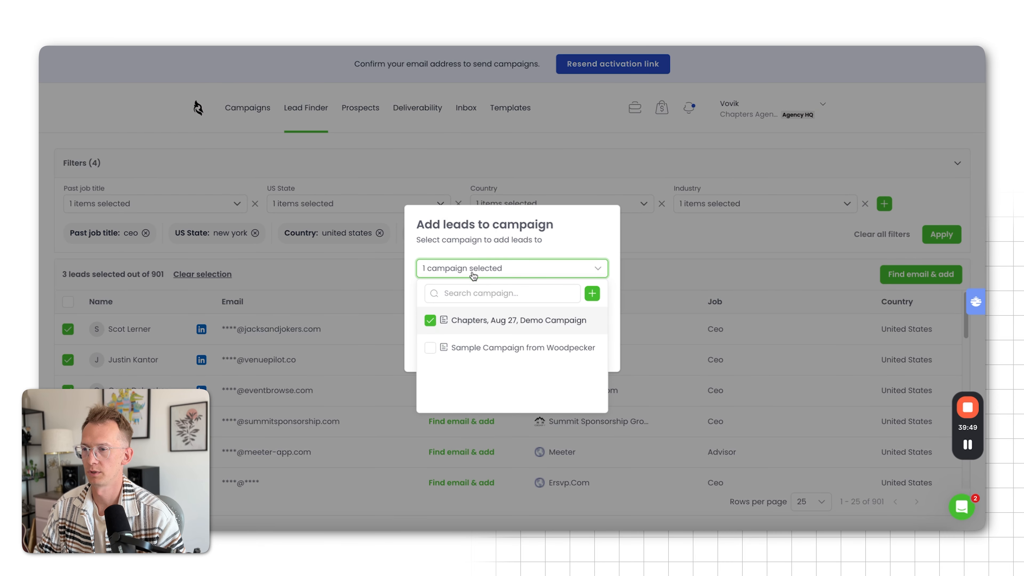
click(573, 244)
click(446, 350)
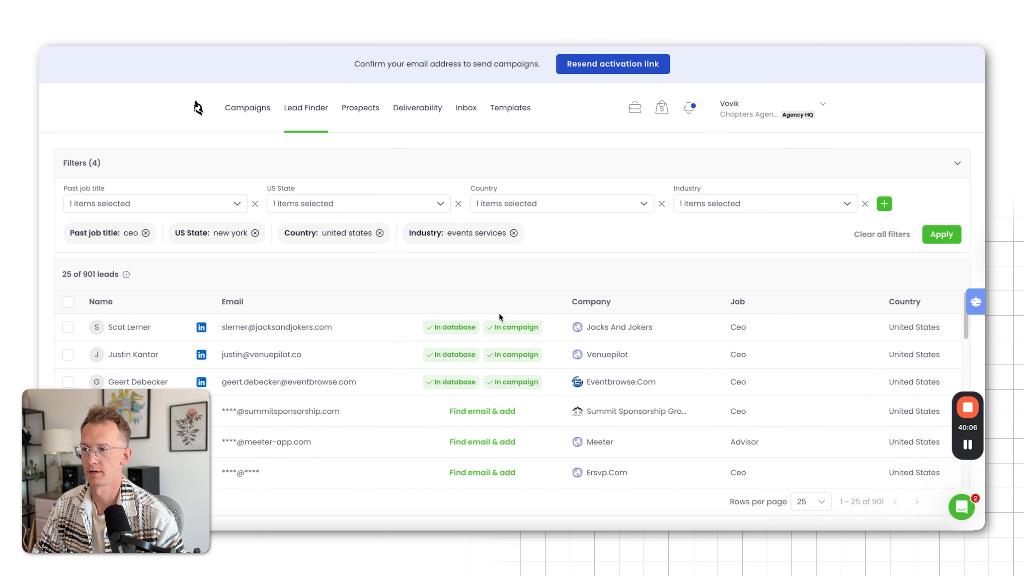
Open "Chapters, Aug 27, Demo Campaign" from the first lead's campaign list for editing and expand its Prospects section
click(506, 330)
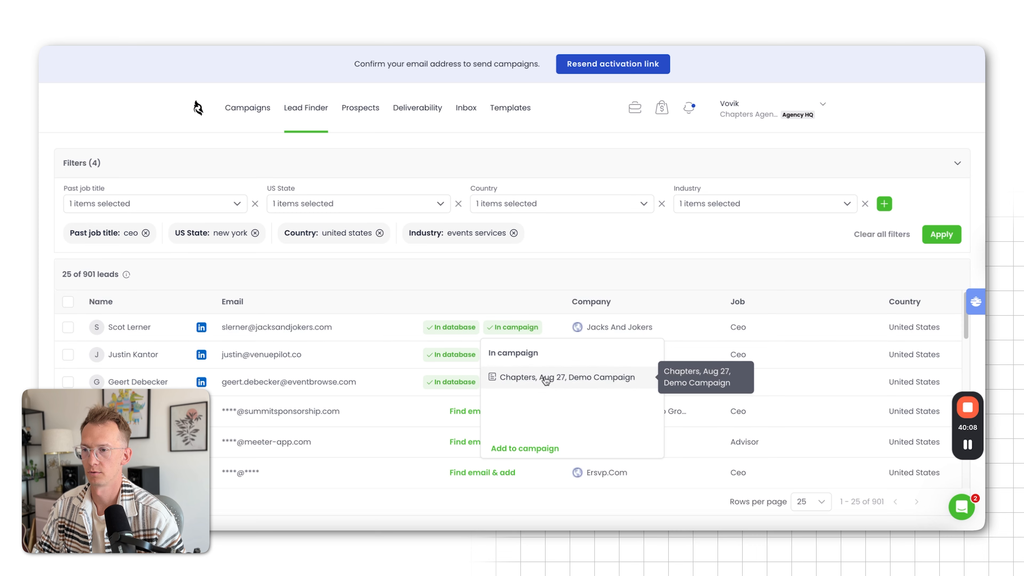
click(544, 376)
click(784, 172)
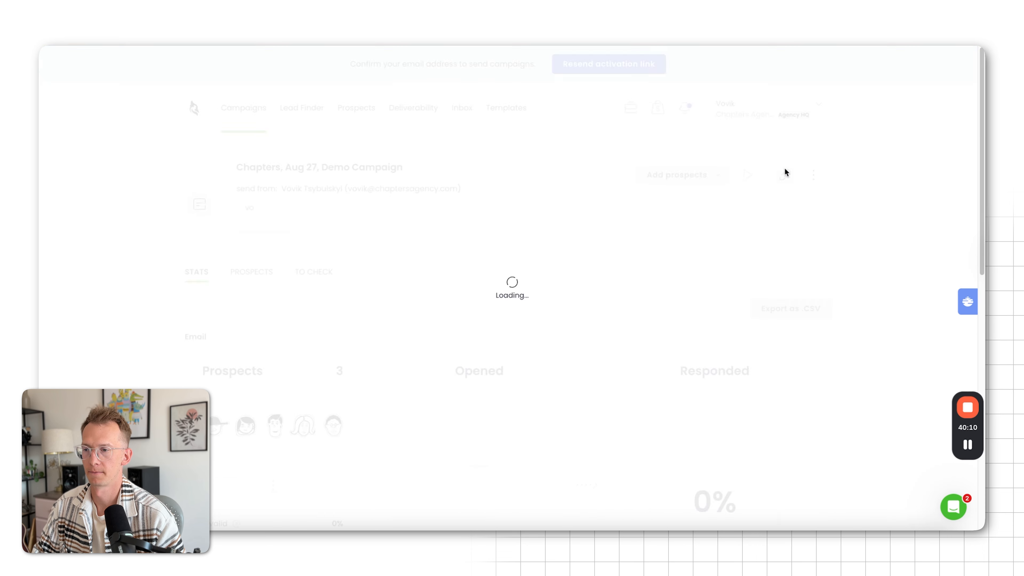
scroll(707, 262, down, 20)
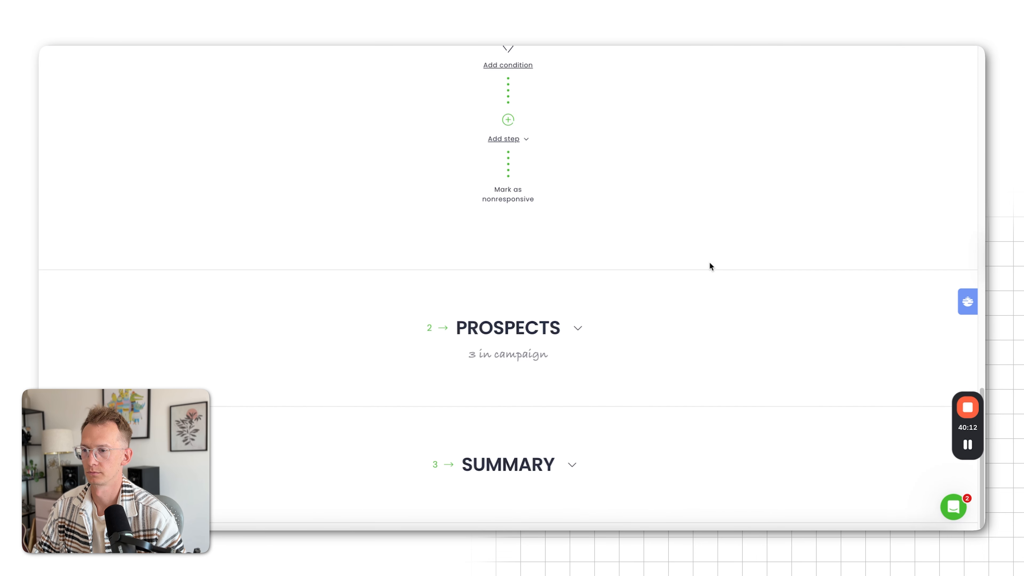
click(582, 322)
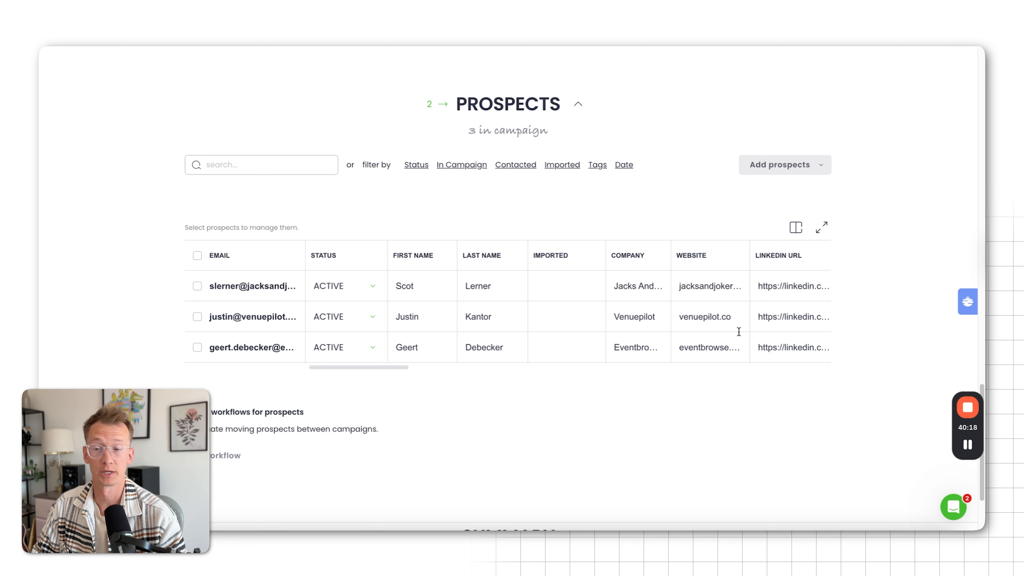
scroll(431, 272, down, 3)
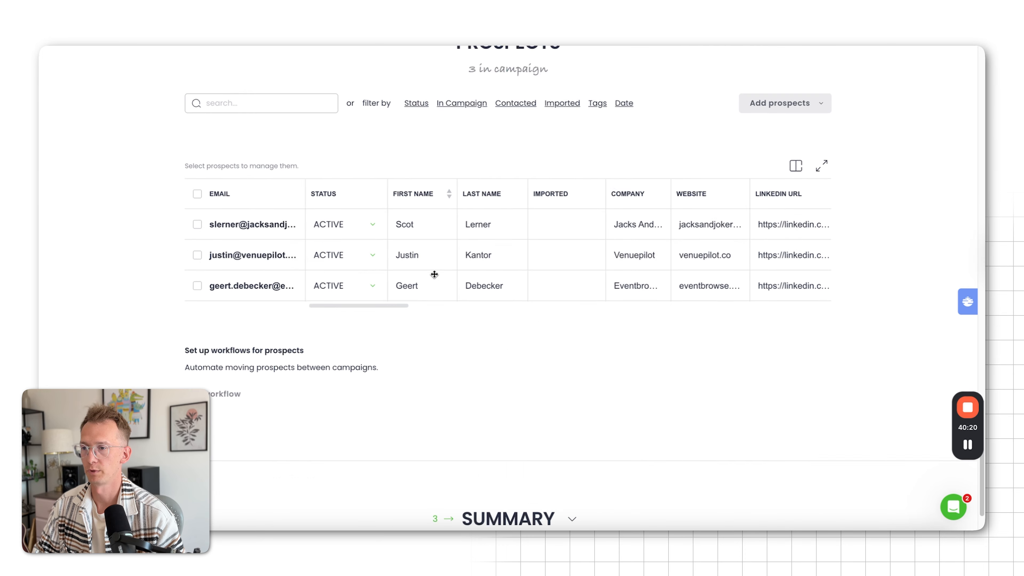
Paste the prepared sponsor outreach copy from the text editor note below the greeting in the Version A email body
scroll(434, 274, up, 20)
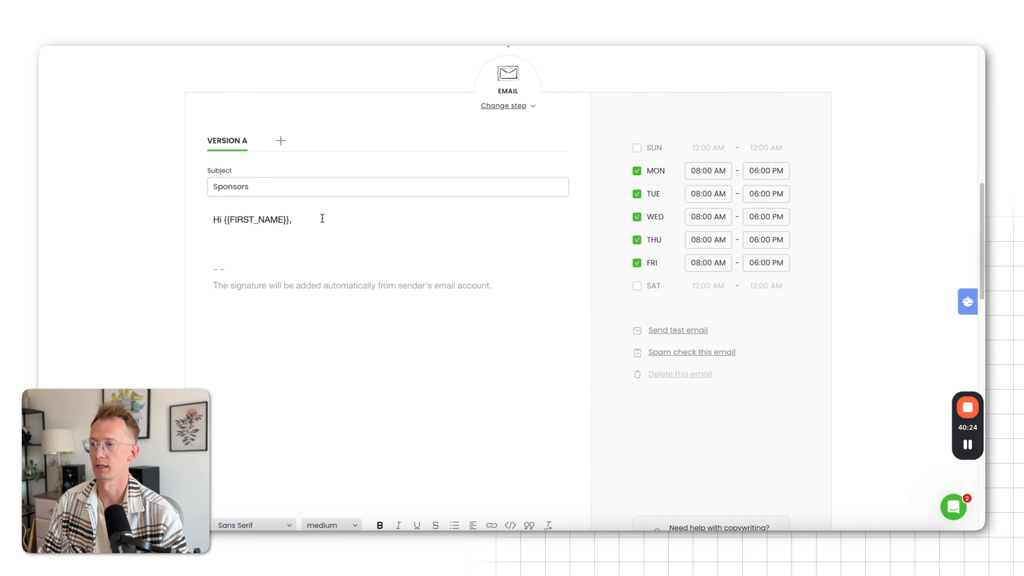
scroll(322, 219, down, 1)
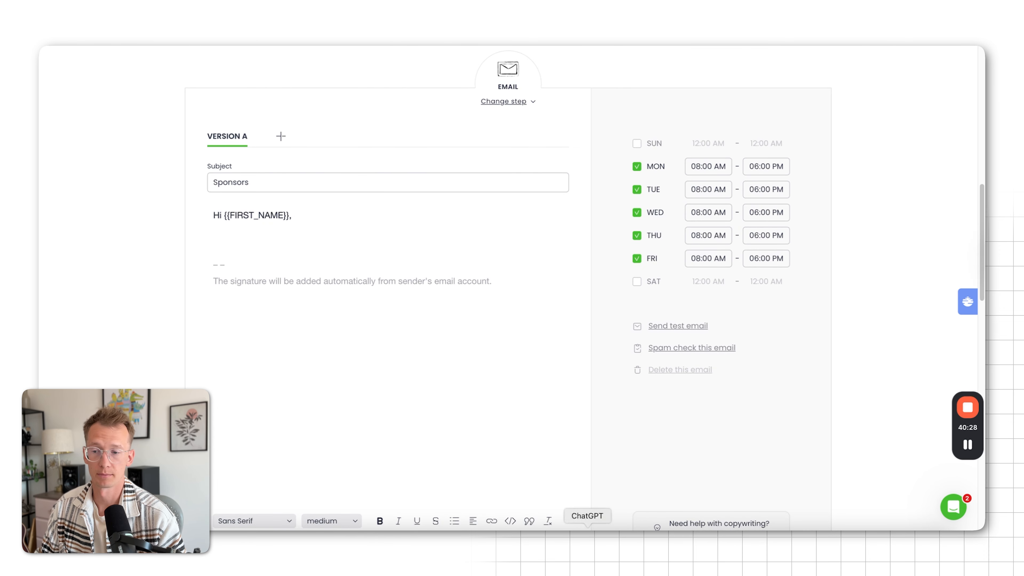
click(720, 543)
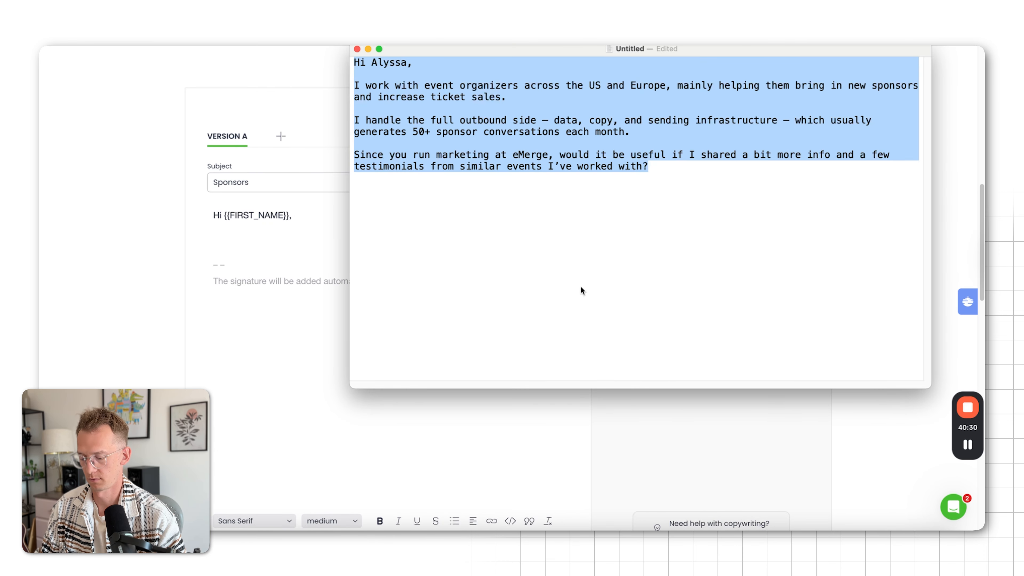
click(291, 220)
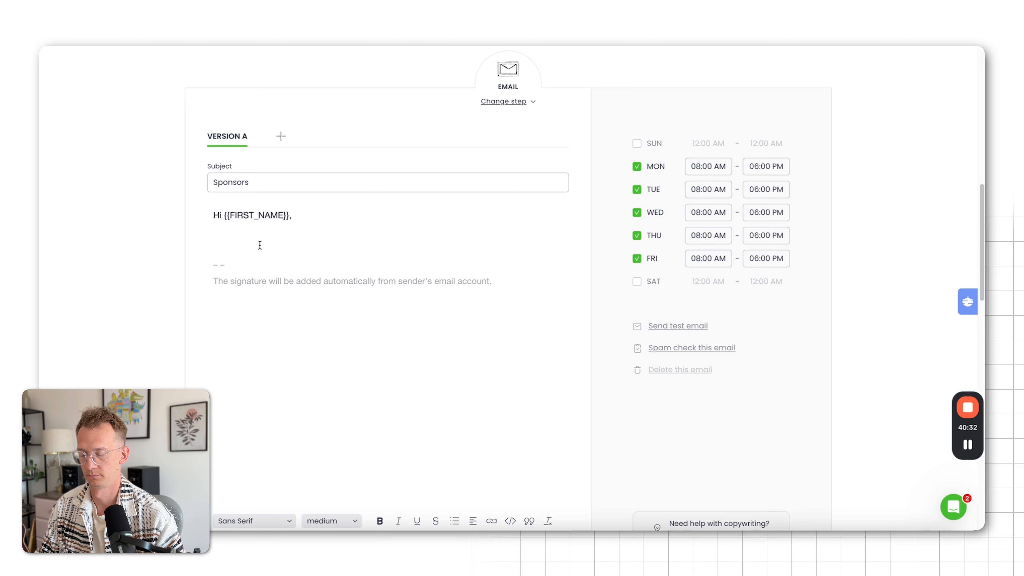
text(I work with event organizers across the US and Europe, mainly helping them bring in new sponsors and increase ticket sales.  I handle the full outbound side, data, copy, and sending infrastructure, which usually generates 50+ sponsor conversations each month.  Since you run marketing at eMerge, would it be useful if I shared a bit more info and a few testimonials from similar events I've worked with?)
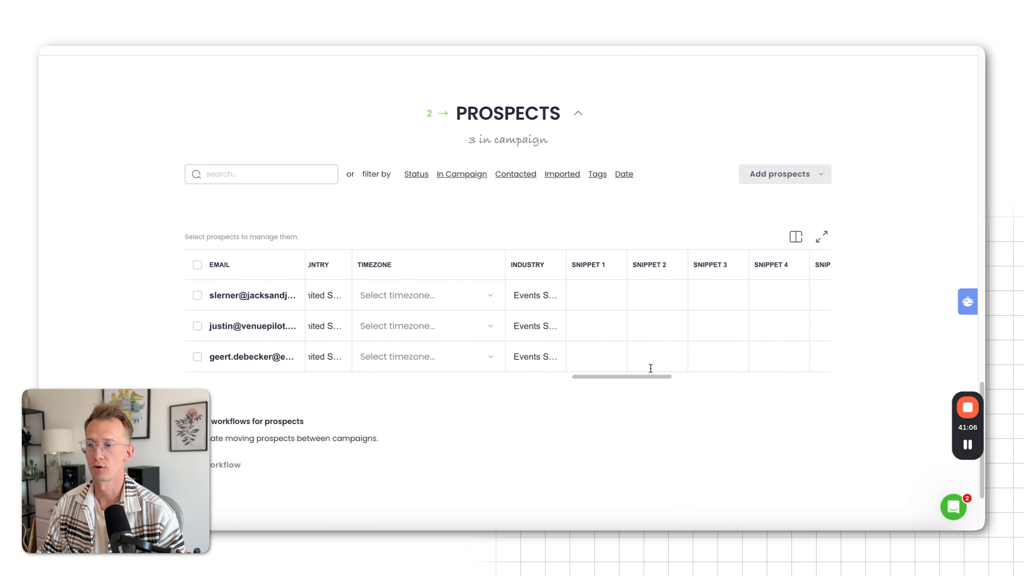
Check the snippet columns in the prospects table and insert the Snippet 1 placeholder on a separate line after the email's last paragraph
scroll(651, 366, right, 2)
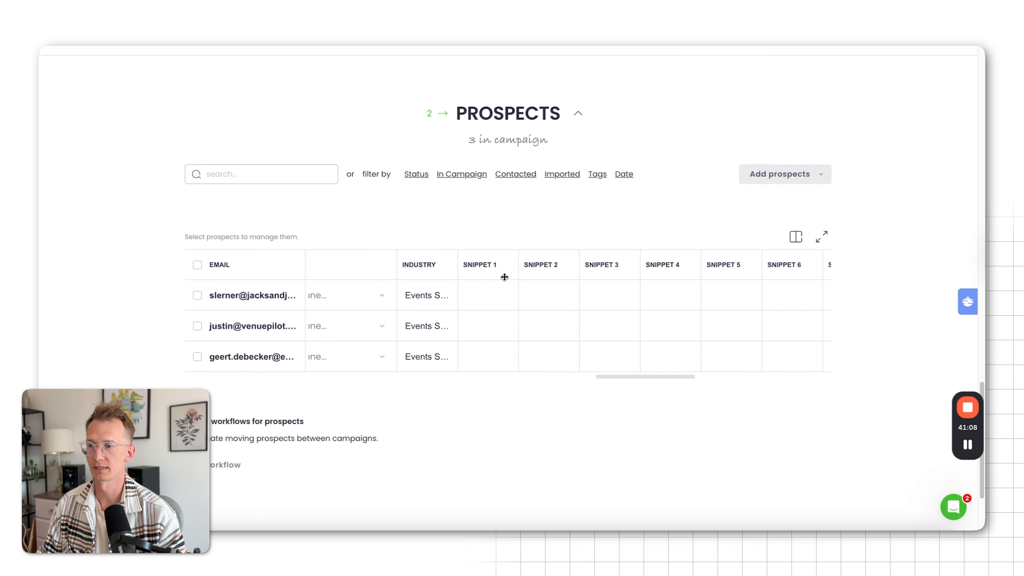
scroll(471, 319, up, 15)
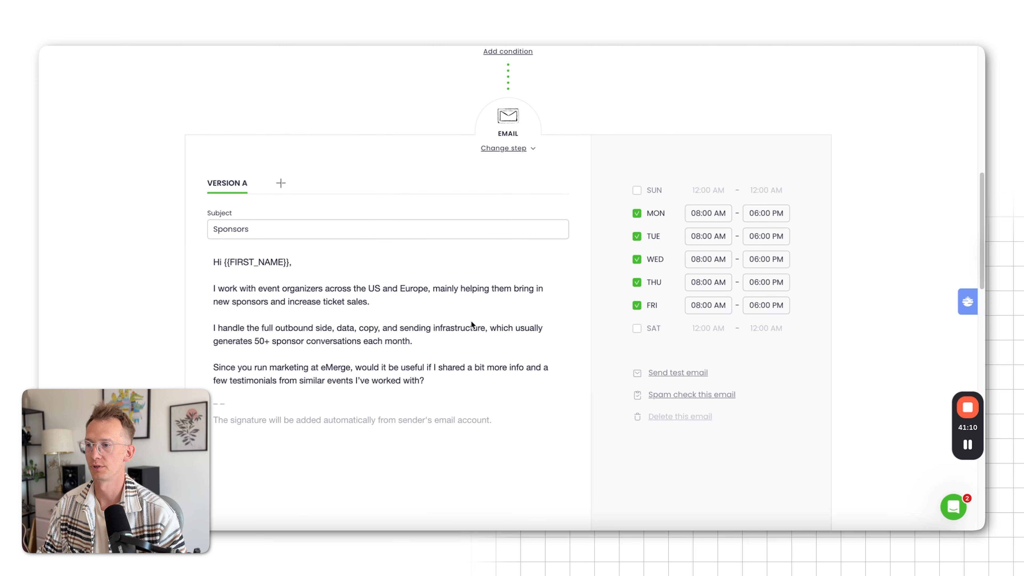
click(440, 373)
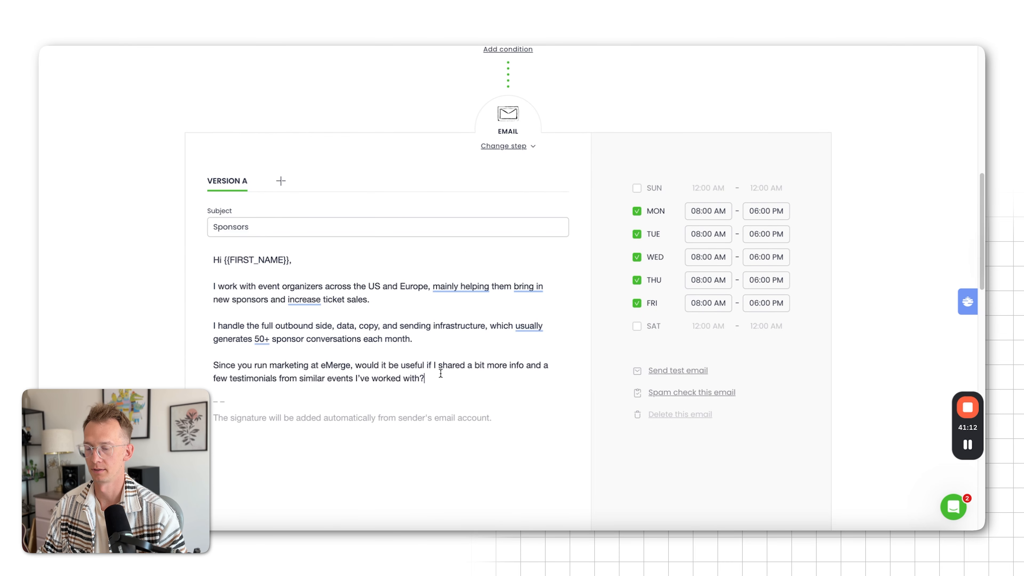
key(Return)
key(Return)
scroll(404, 363, down, 6)
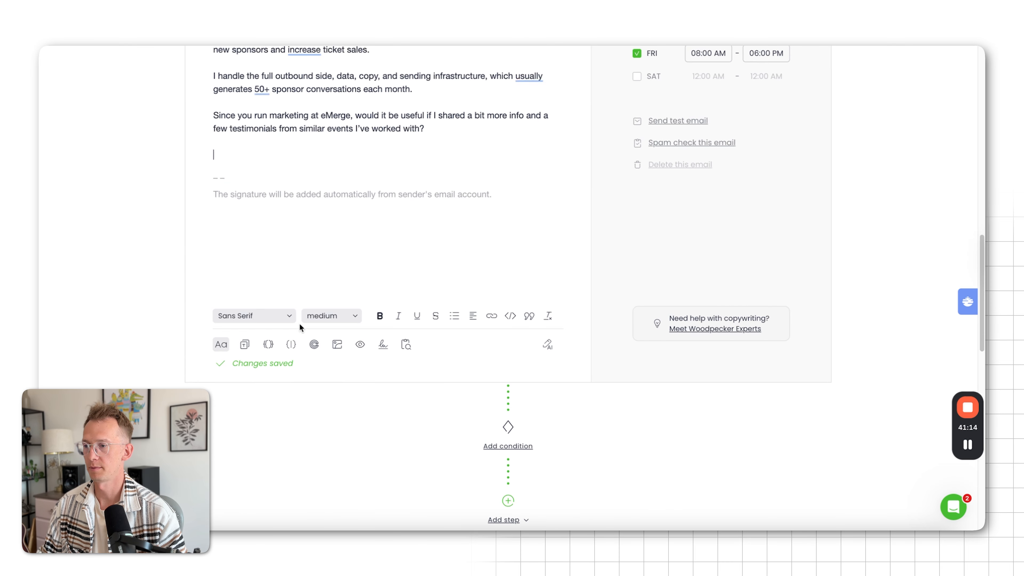
click(268, 345)
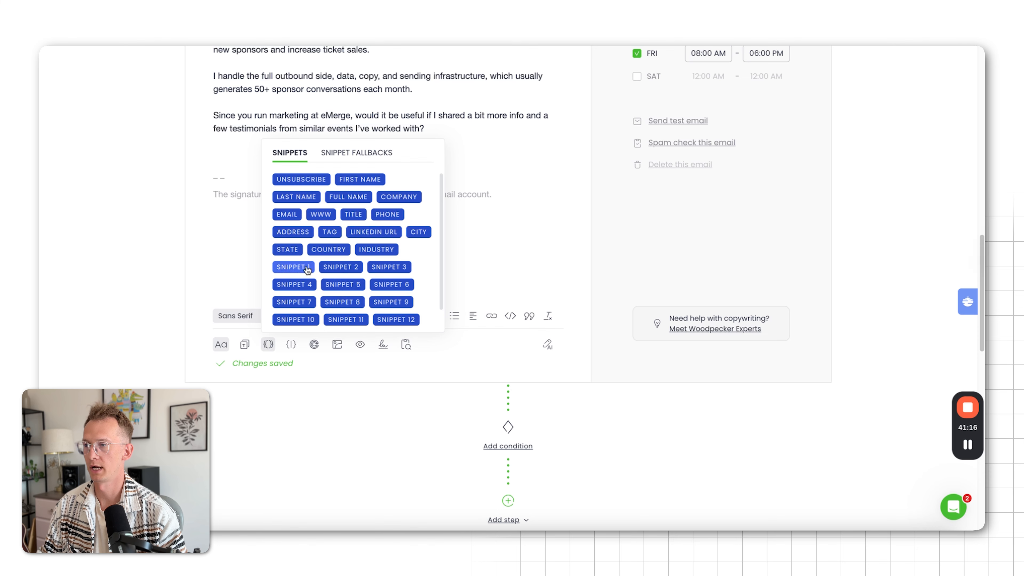
click(292, 267)
Fill the Snippet 1 values of the three prospects in order with "like your show!", "like your shoes!" and "like your car!"
scroll(512, 332, down, 15)
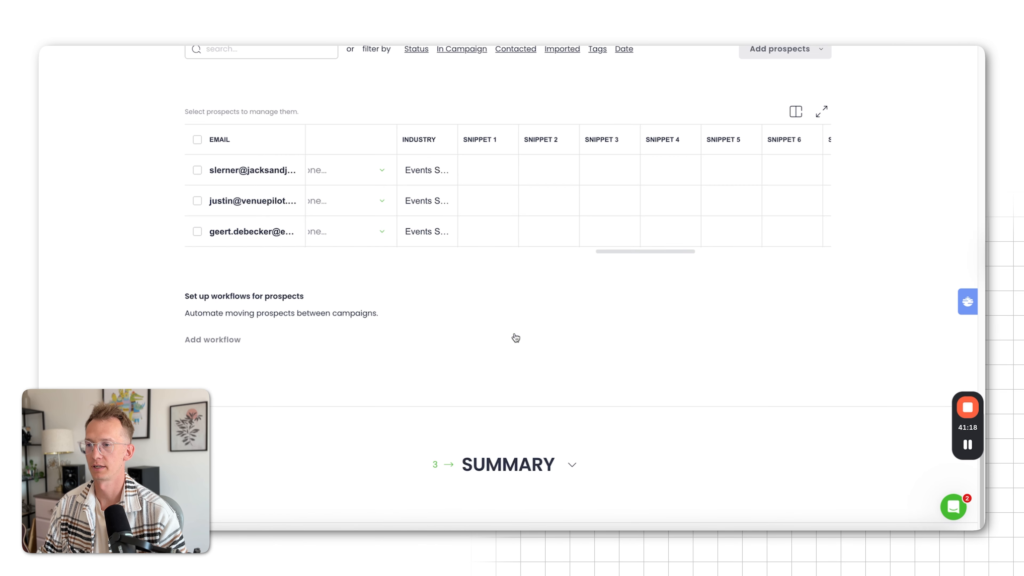
click(476, 177)
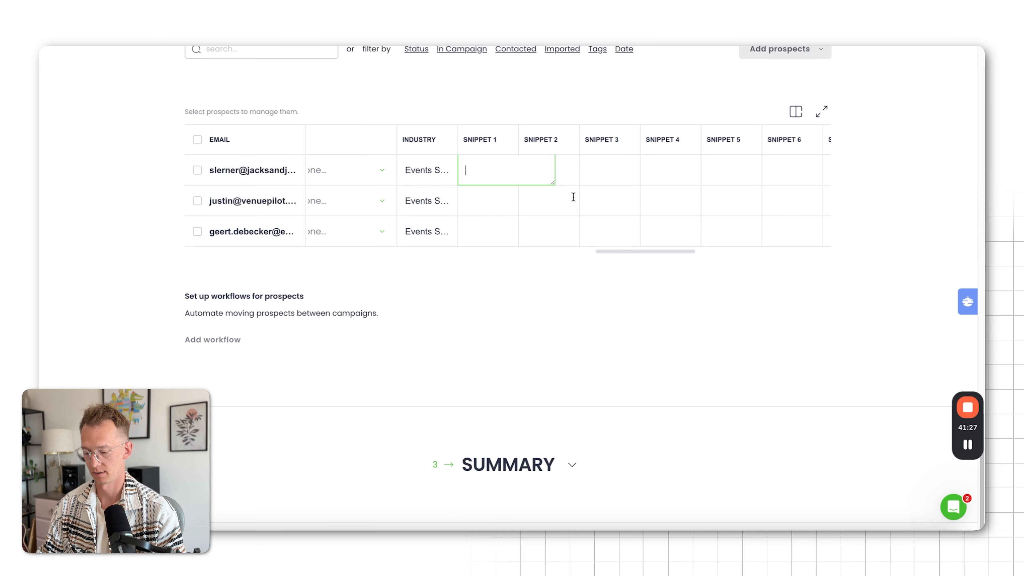
text(like your show!)
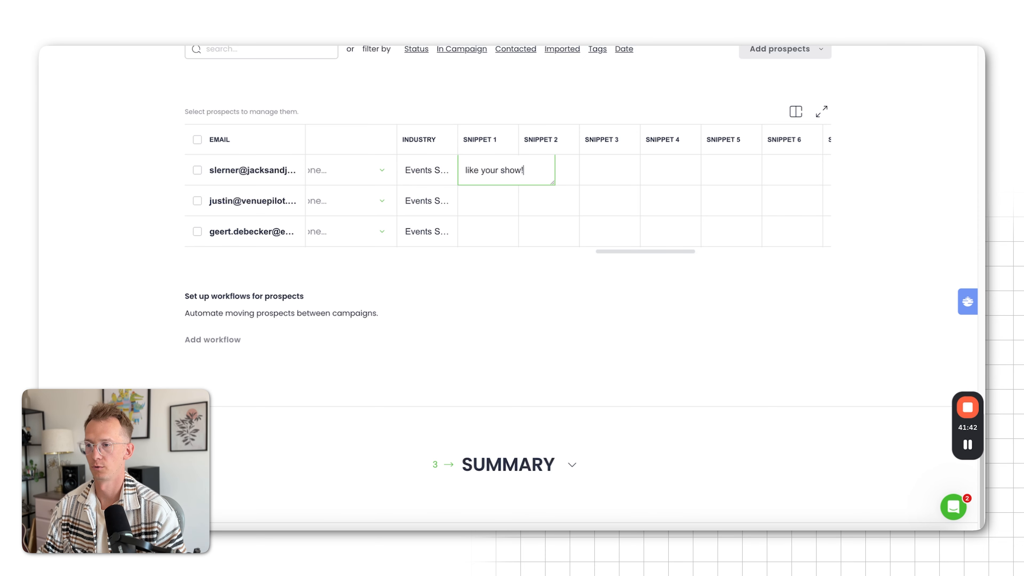
click(501, 203)
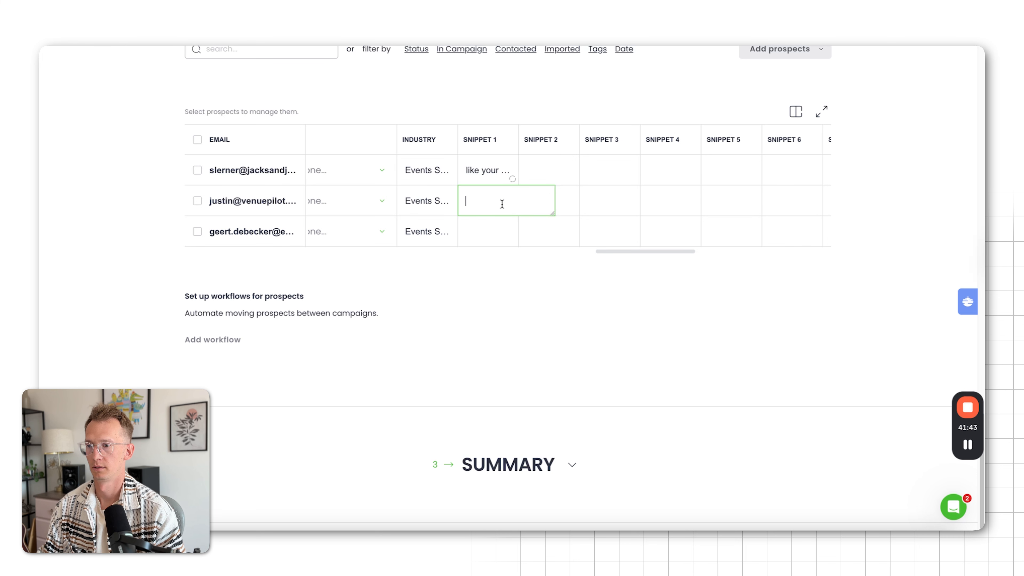
text(like your )
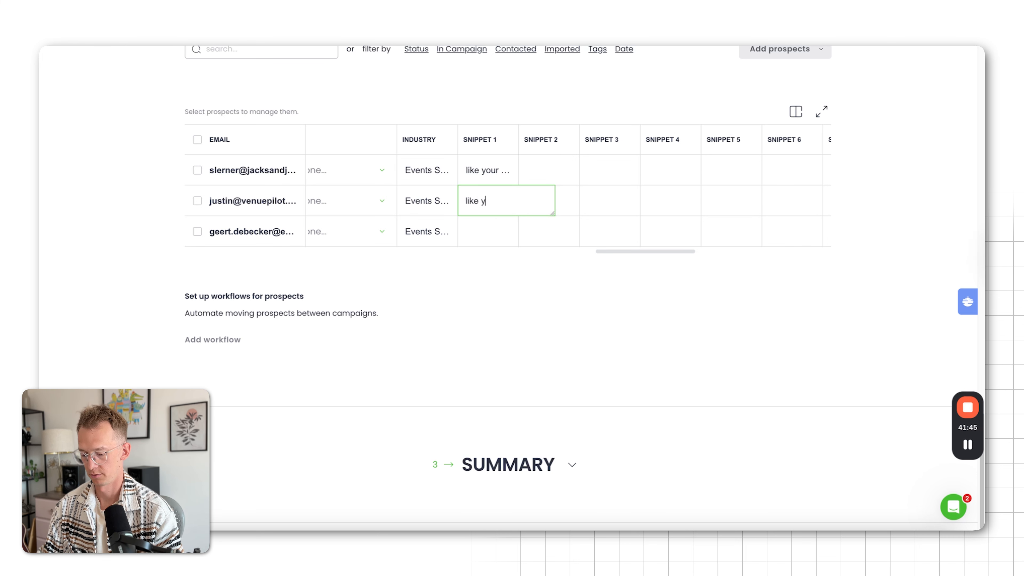
text(shoes)
click(489, 232)
text(l)
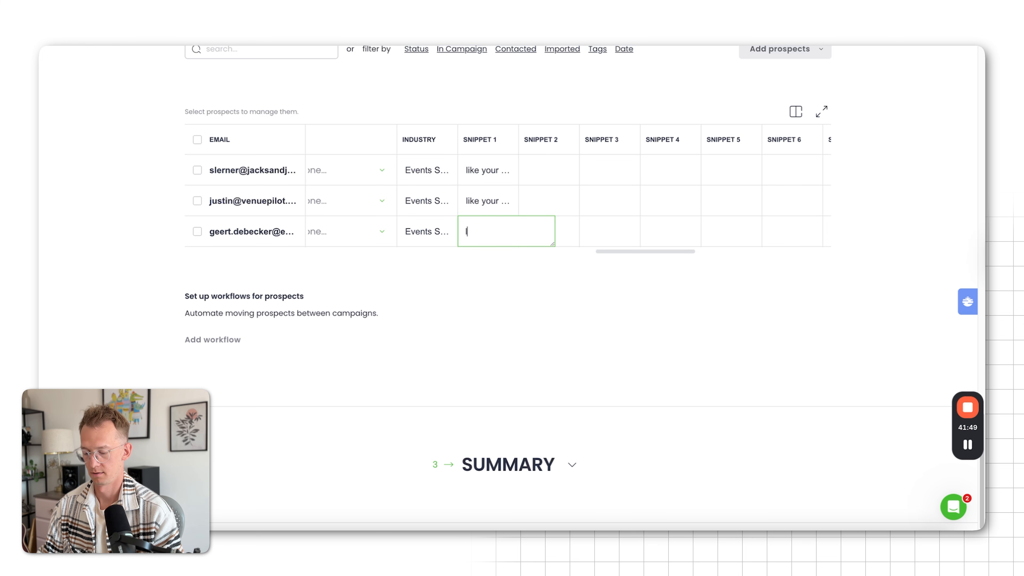
text(ike your car!)
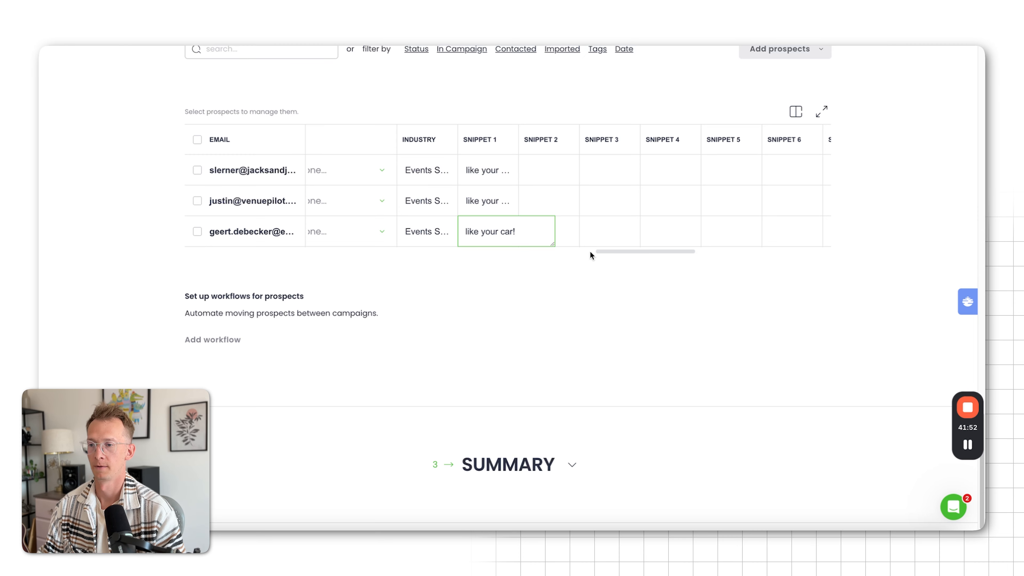
click(586, 278)
Widen the Snippet 1 column in the prospects table so its full texts can be read
scroll(585, 293, up, 15)
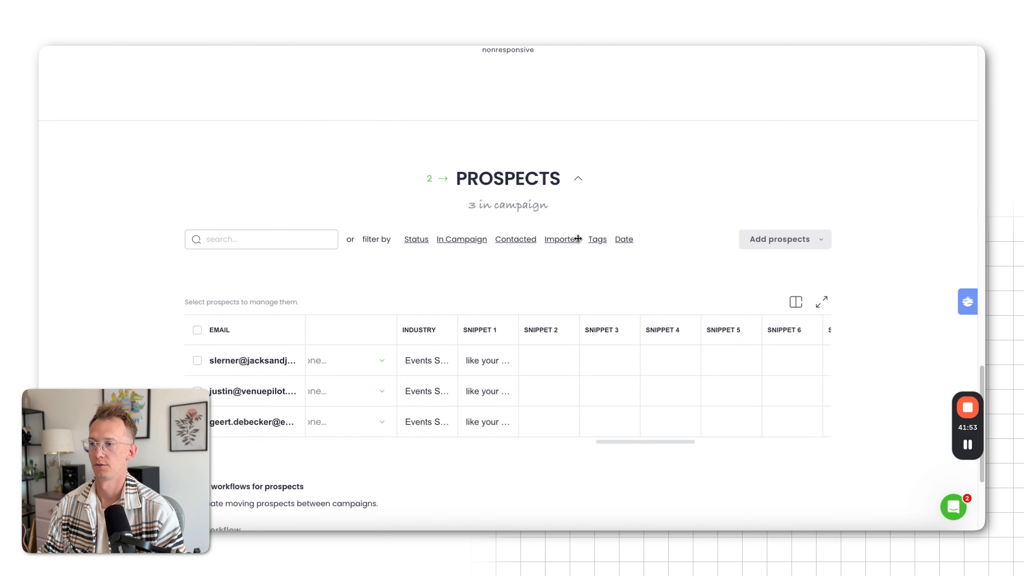
scroll(536, 230, down, 15)
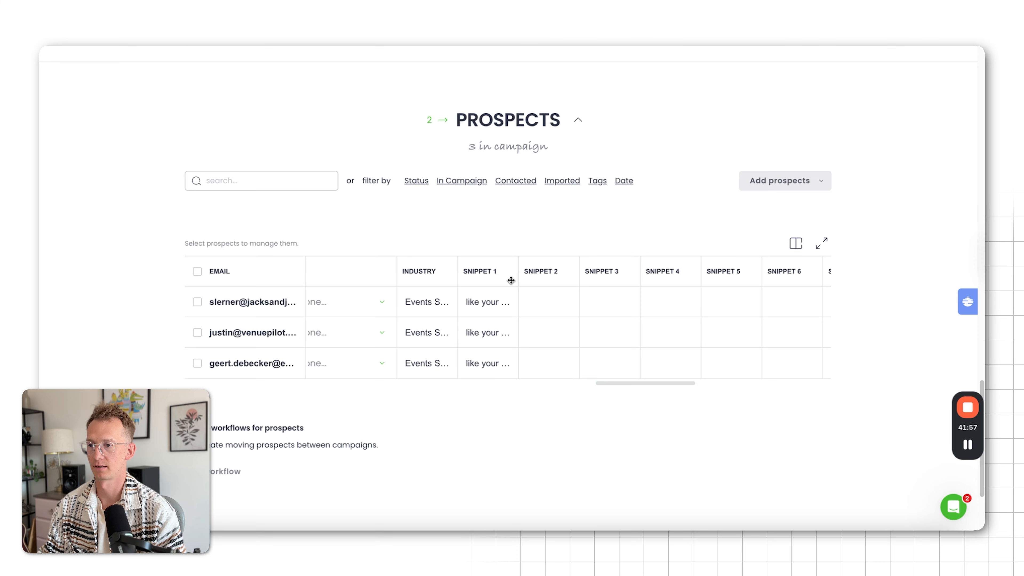
drag(518, 274, 631, 273)
Expand the campaign Summary and preview the personalized Step 1 email for the first prospect
scroll(722, 323, down, 3)
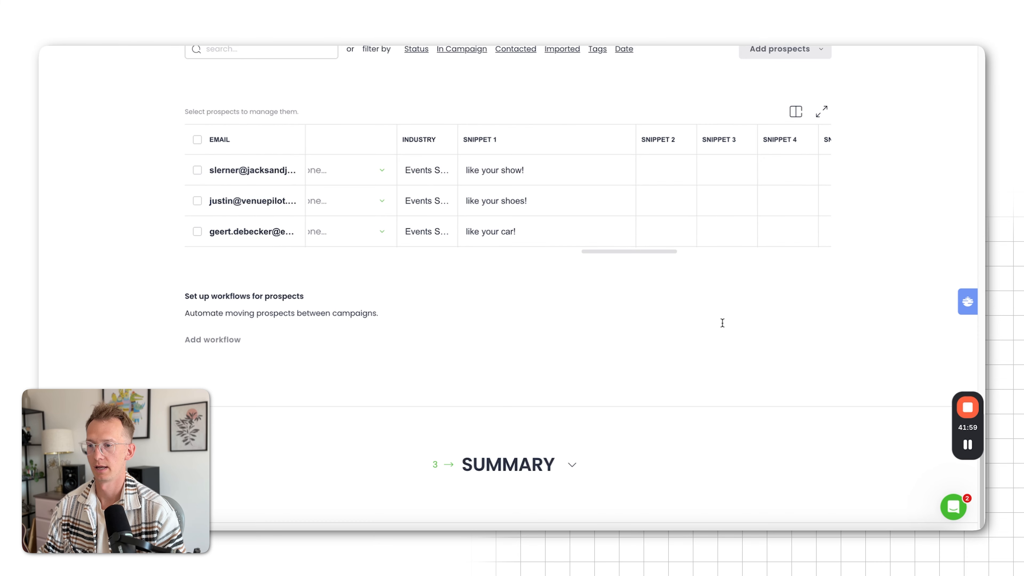
click(526, 465)
scroll(612, 318, down, 2)
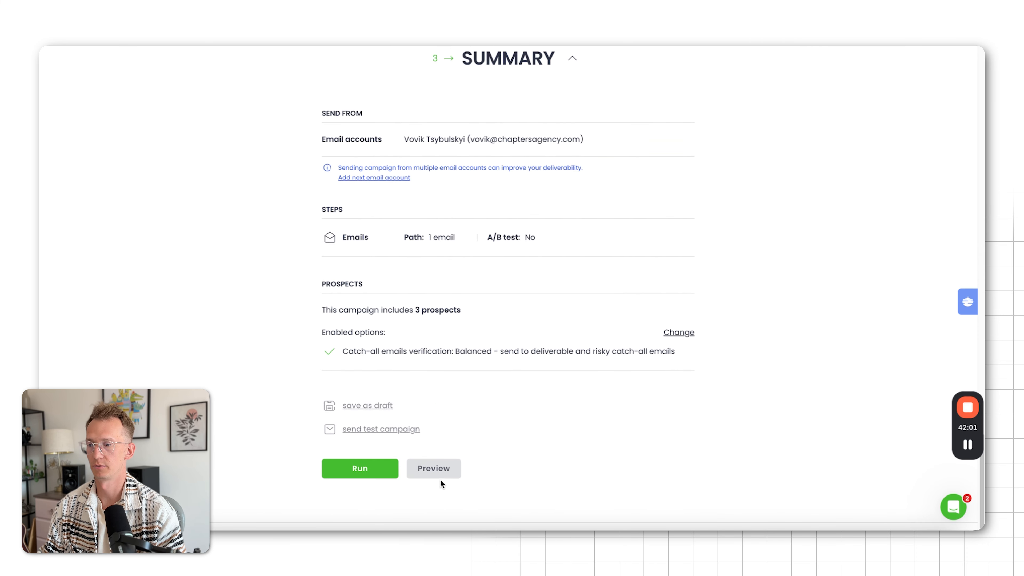
click(433, 473)
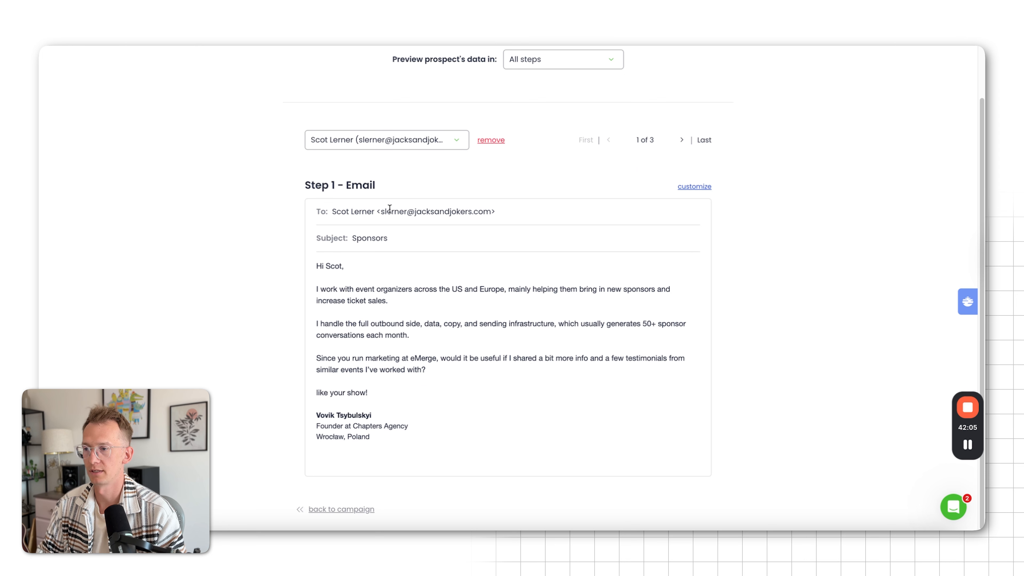
Preview the second prospect's personalized Step 1 email, close the preview and expand the campaign's prospects list
click(681, 139)
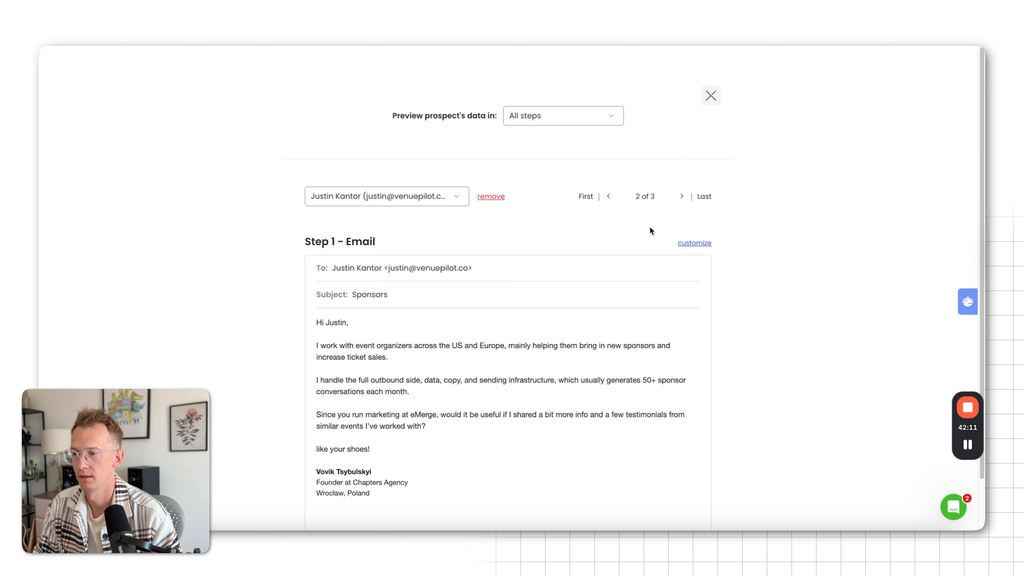
click(712, 96)
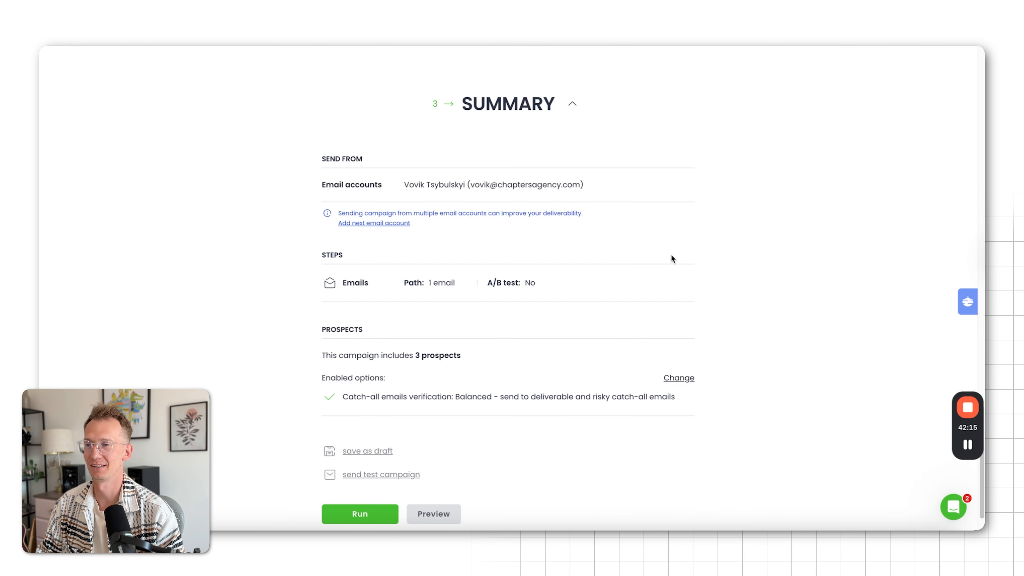
scroll(672, 260, up, 15)
scroll(526, 239, up, 4)
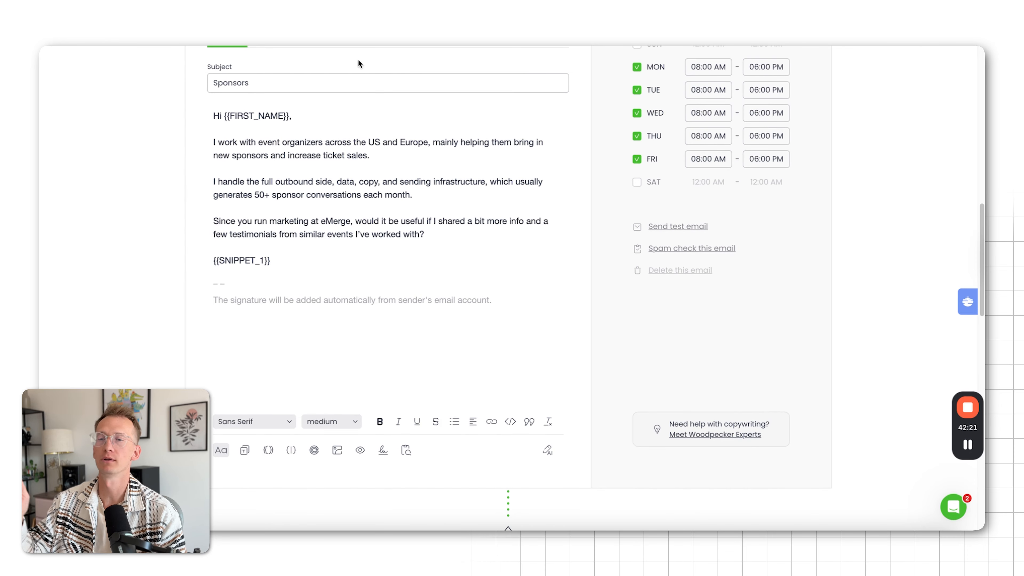
scroll(525, 197, down, 15)
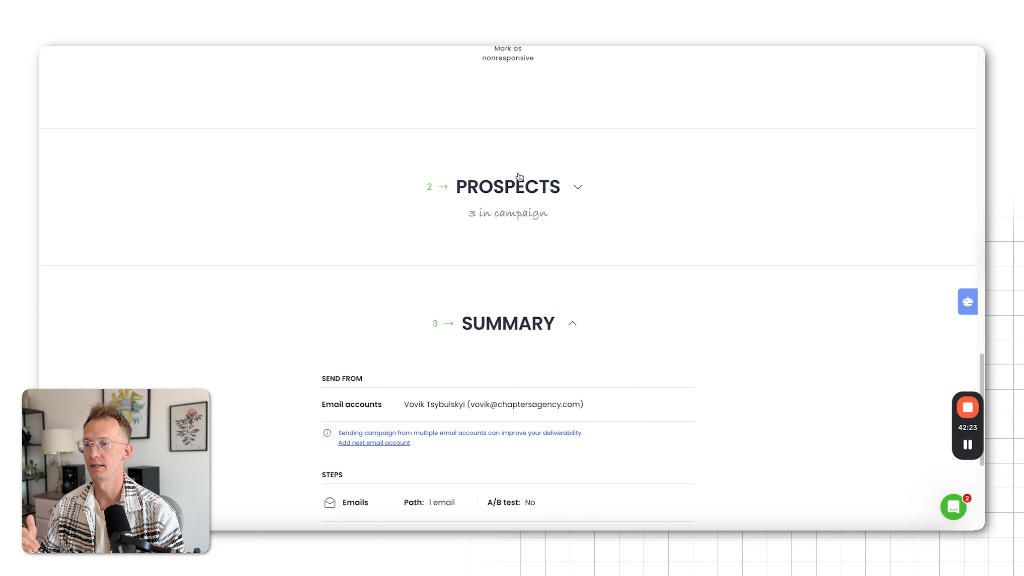
click(519, 176)
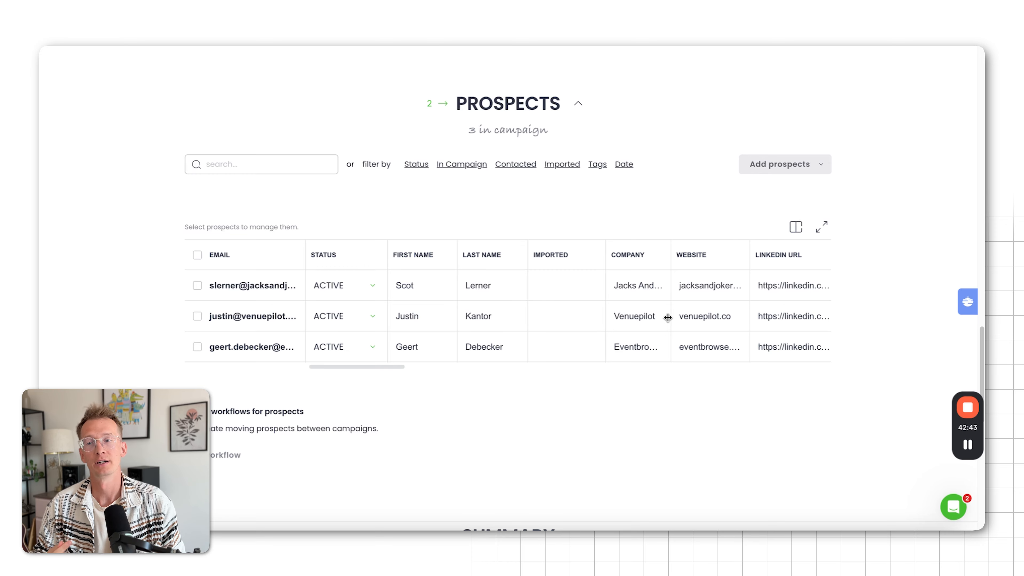
Add a follow-up Email step after the first email in the campaign path
scroll(731, 259, up, 20)
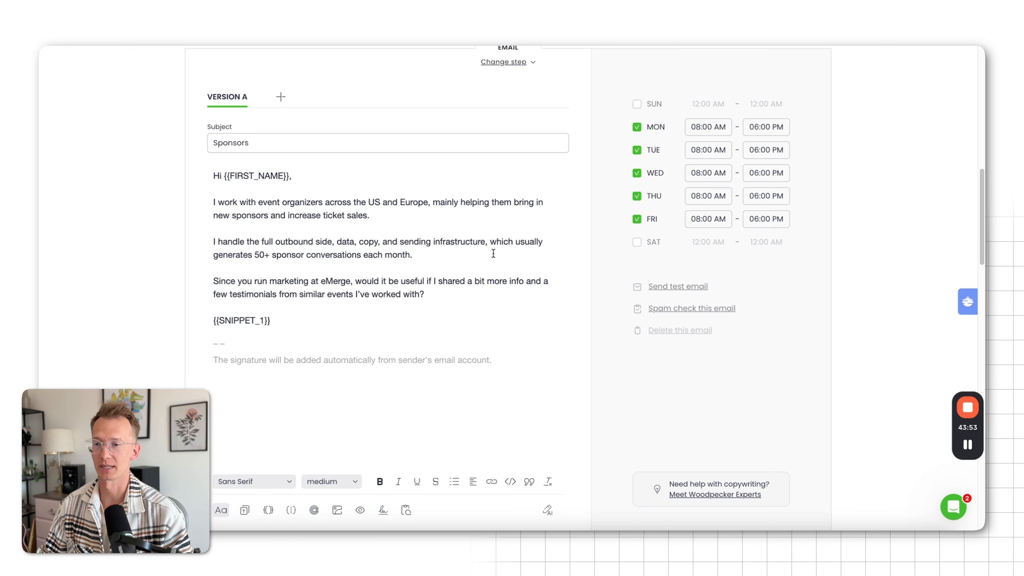
scroll(504, 254, down, 10)
scroll(522, 257, down, 4)
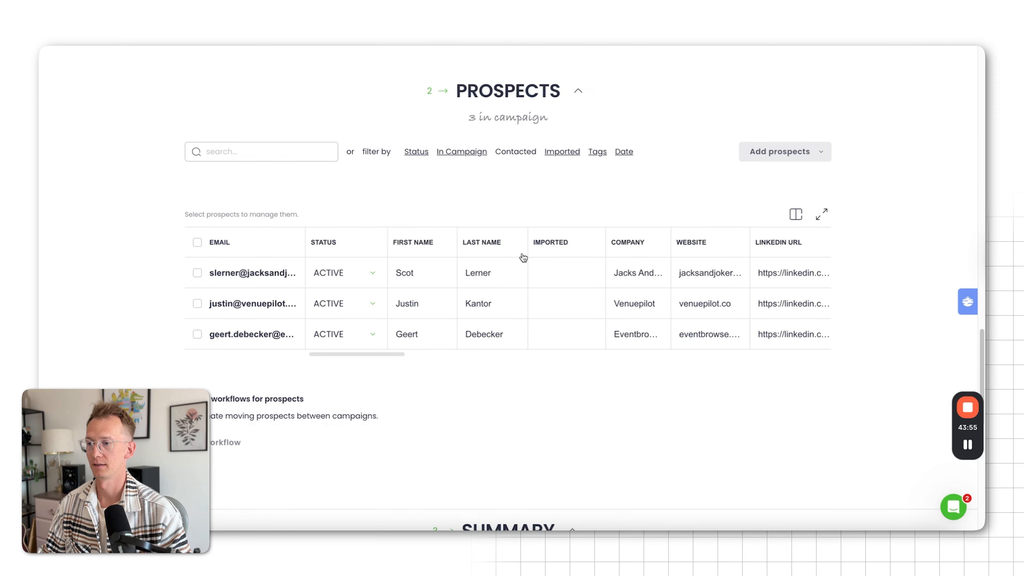
scroll(523, 254, up, 12)
scroll(523, 253, up, 3)
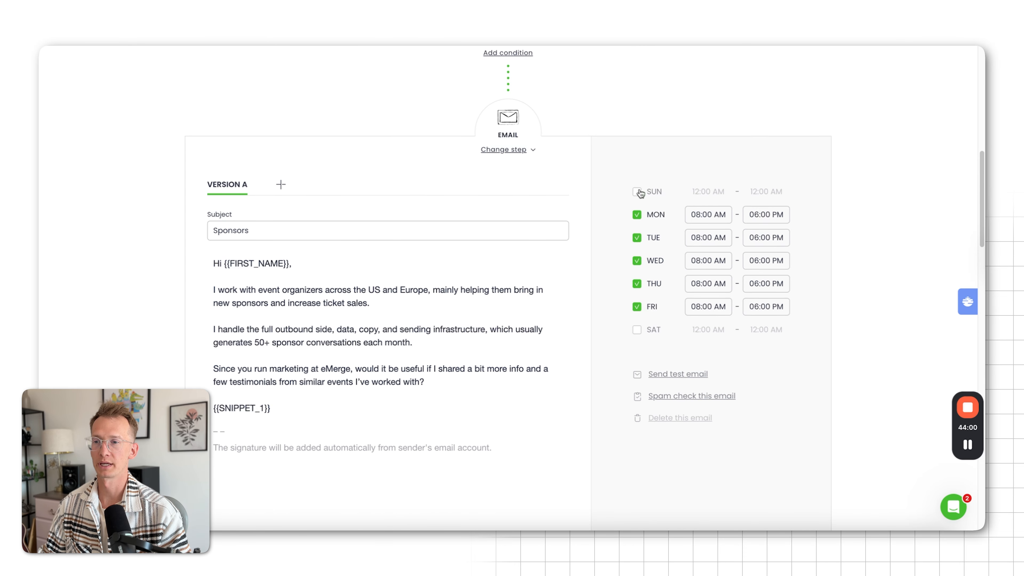
scroll(642, 310, down, 1)
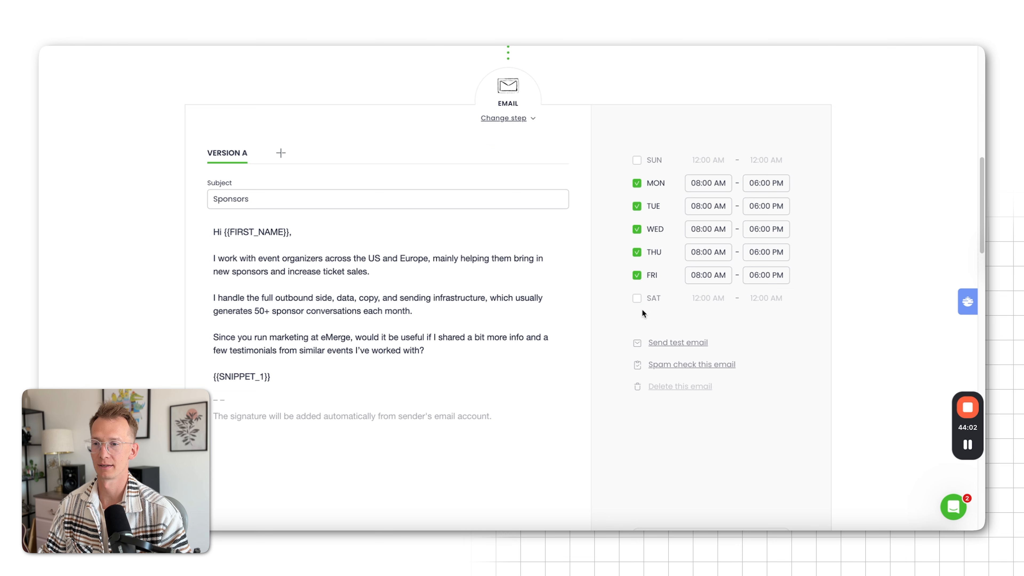
scroll(641, 309, down, 4)
scroll(641, 309, down, 4)
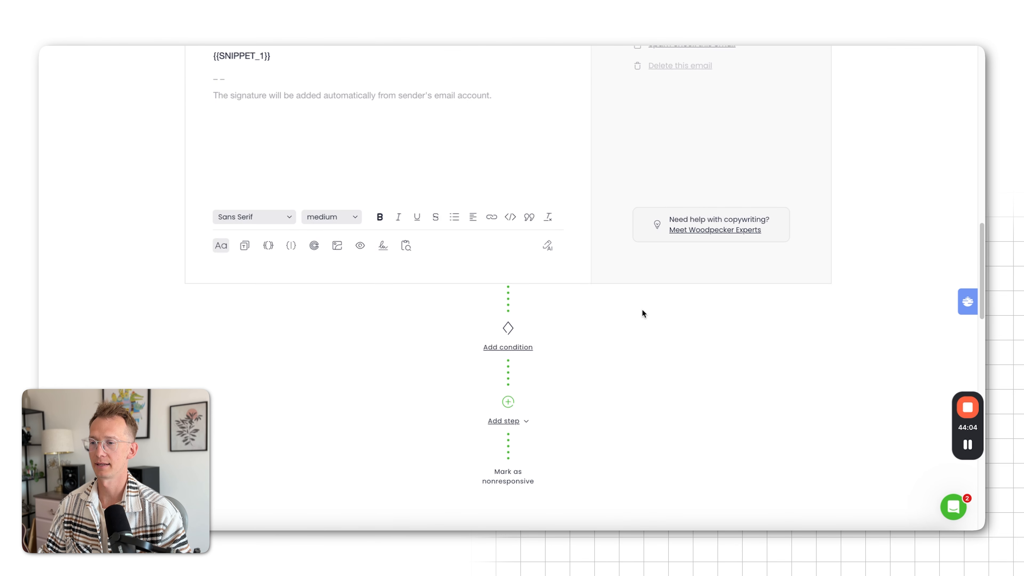
scroll(641, 309, down, 4)
click(508, 228)
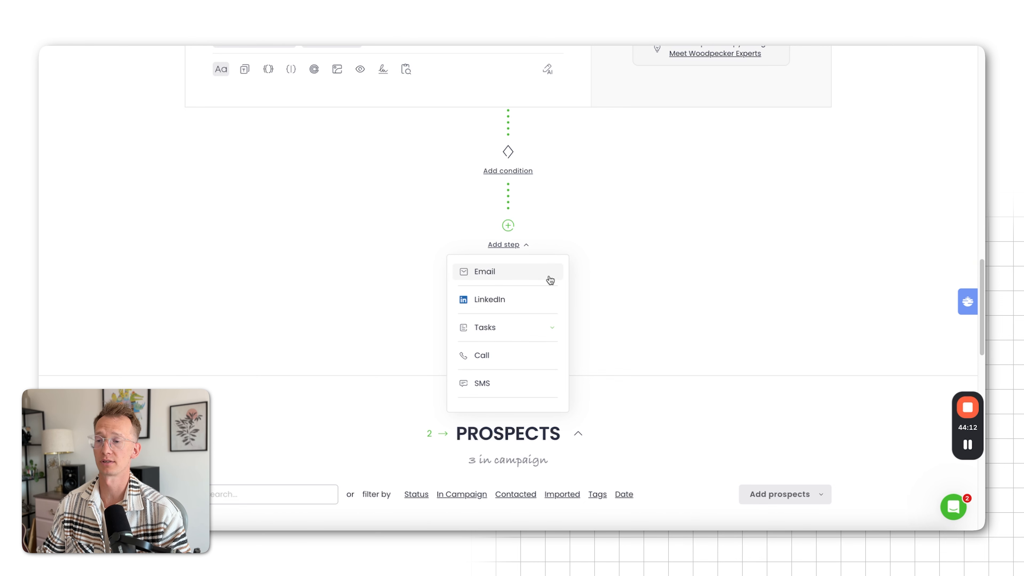
click(537, 280)
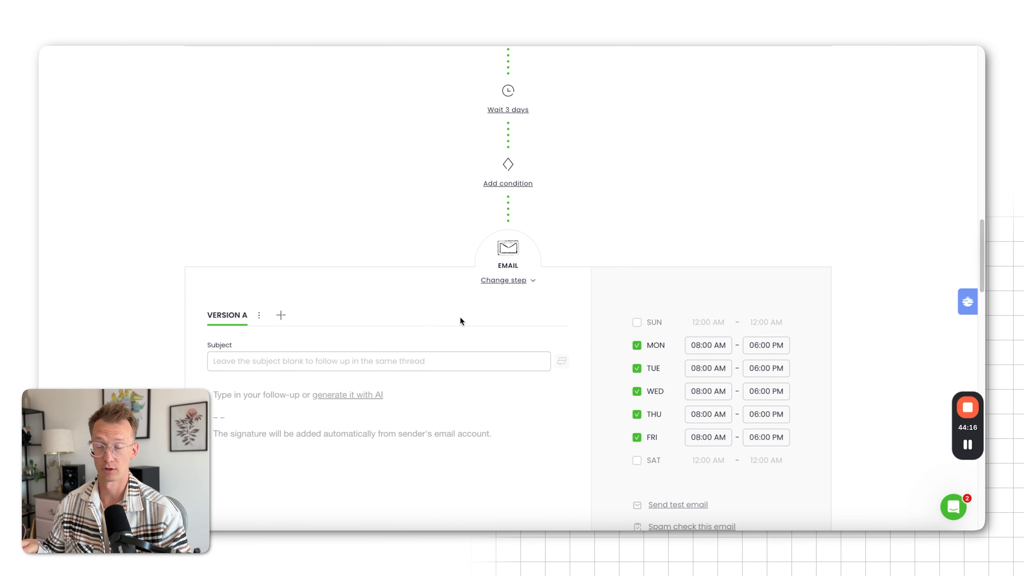
Add a condition before the follow-up email and base it on whether a prospect has a snippet
click(508, 183)
scroll(631, 262, up, 4)
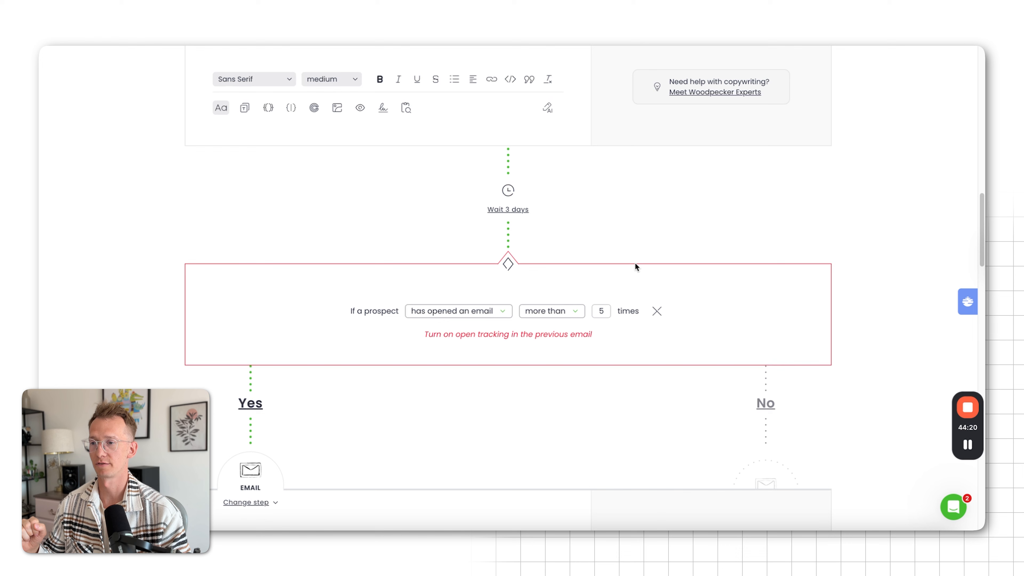
click(458, 314)
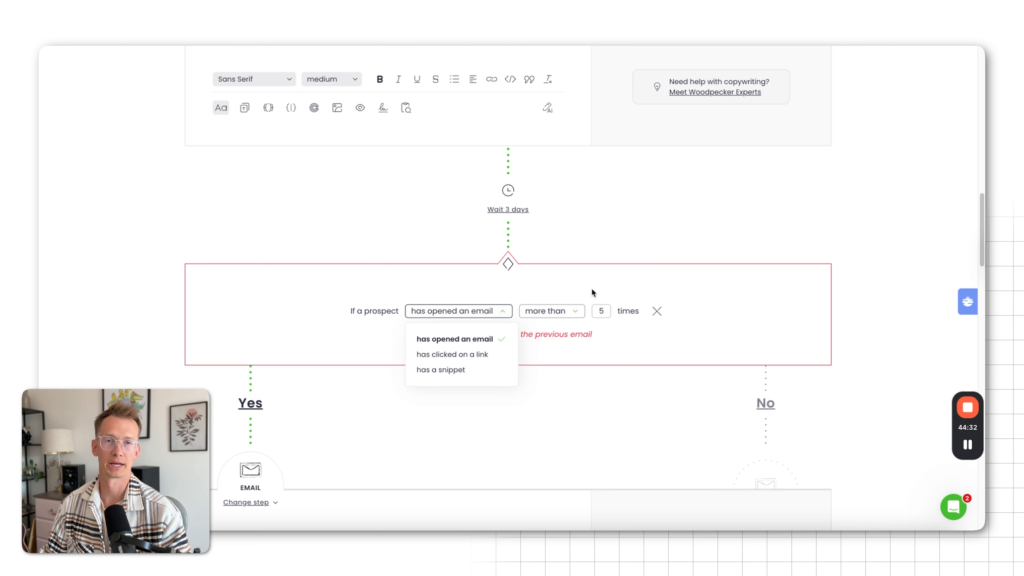
click(466, 371)
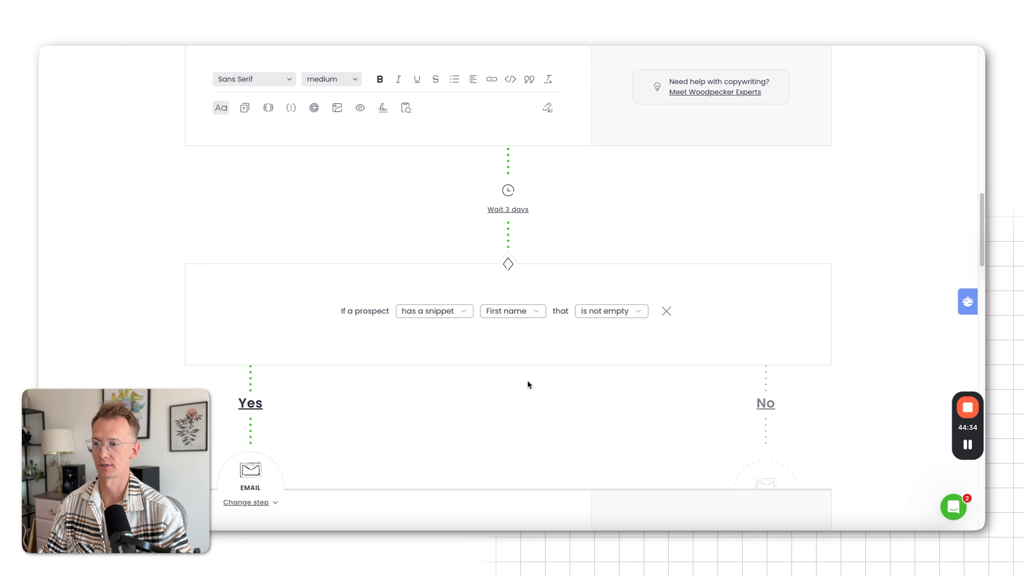
Set the condition to match prospects whose Country snippet contains "United States"
click(522, 315)
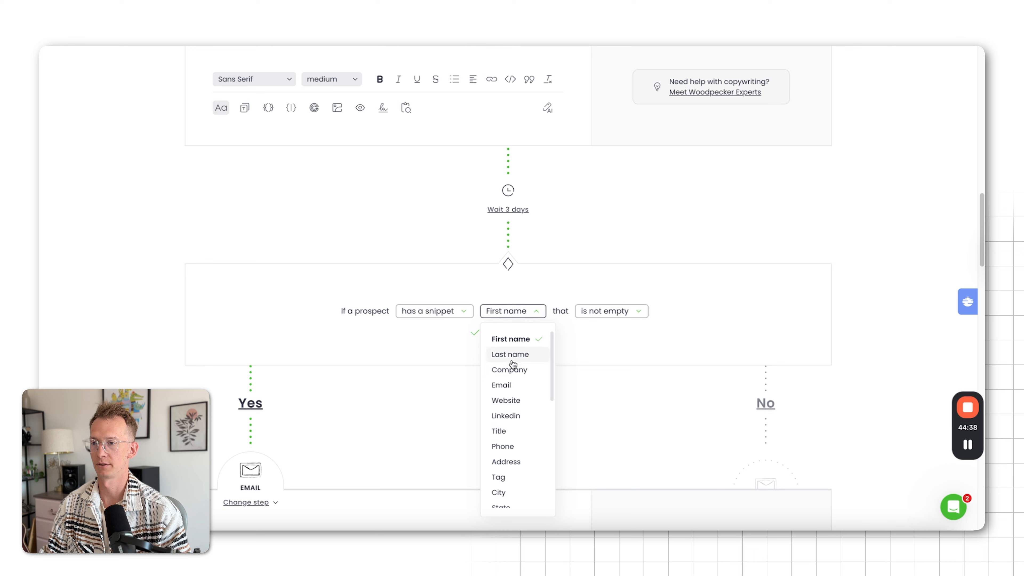
scroll(511, 445, down, 1)
scroll(516, 428, down, 1)
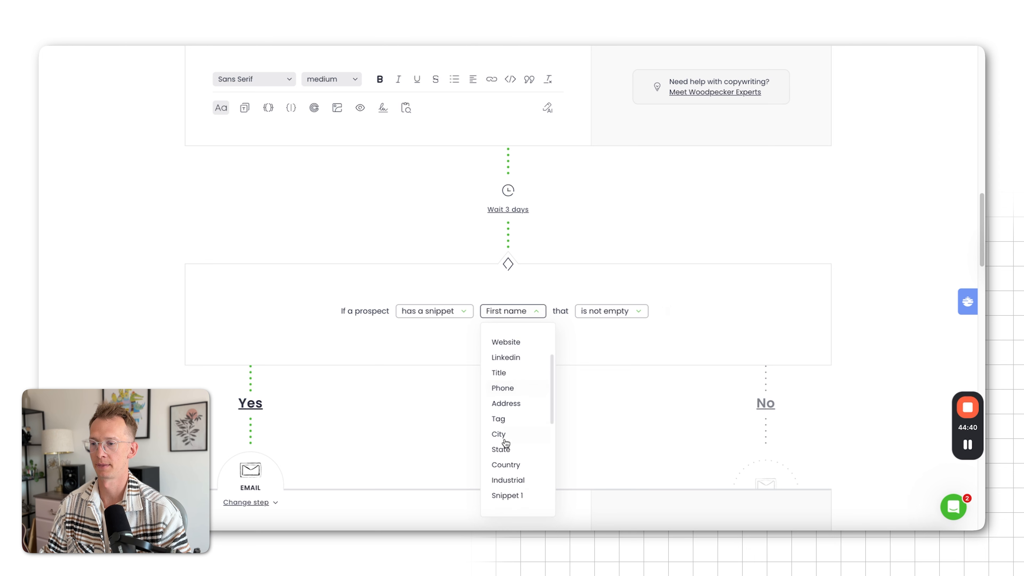
click(509, 468)
click(590, 312)
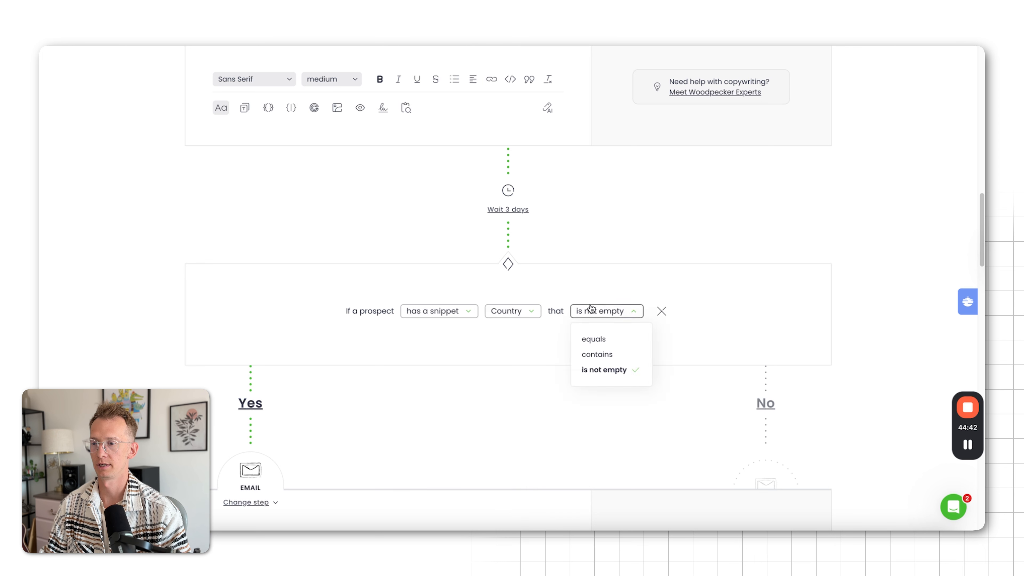
click(603, 361)
click(628, 314)
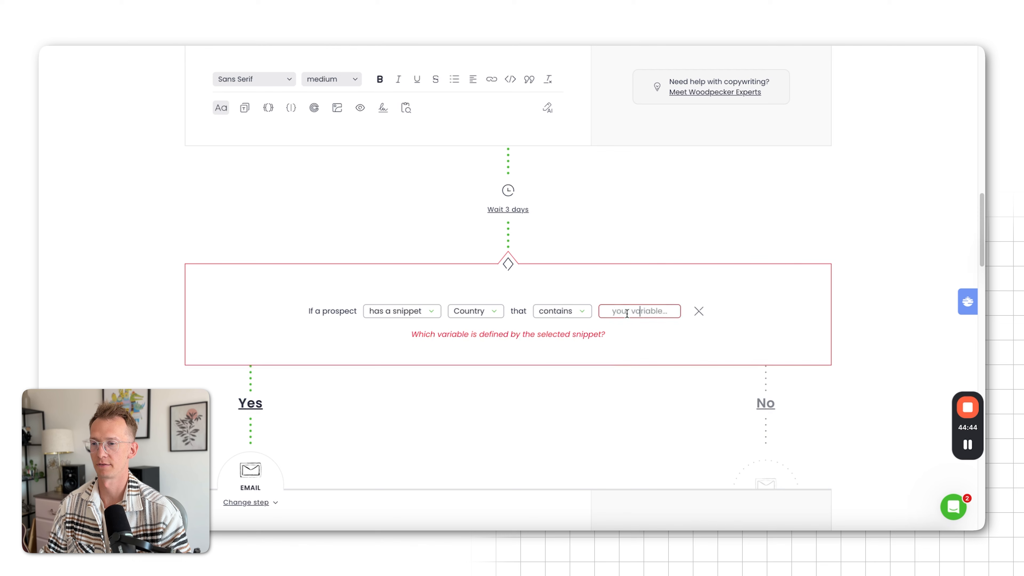
text(U)
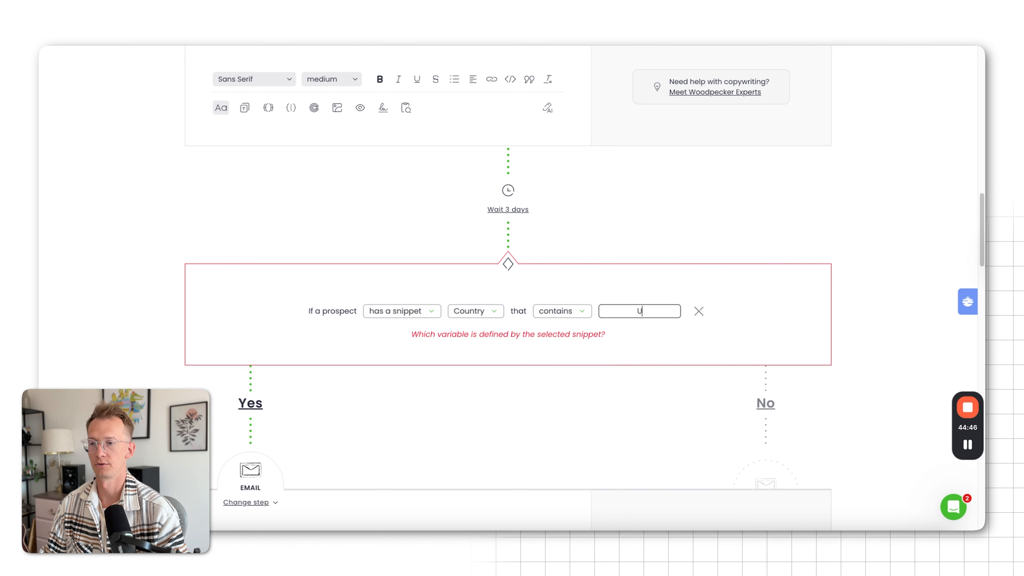
text(nited States)
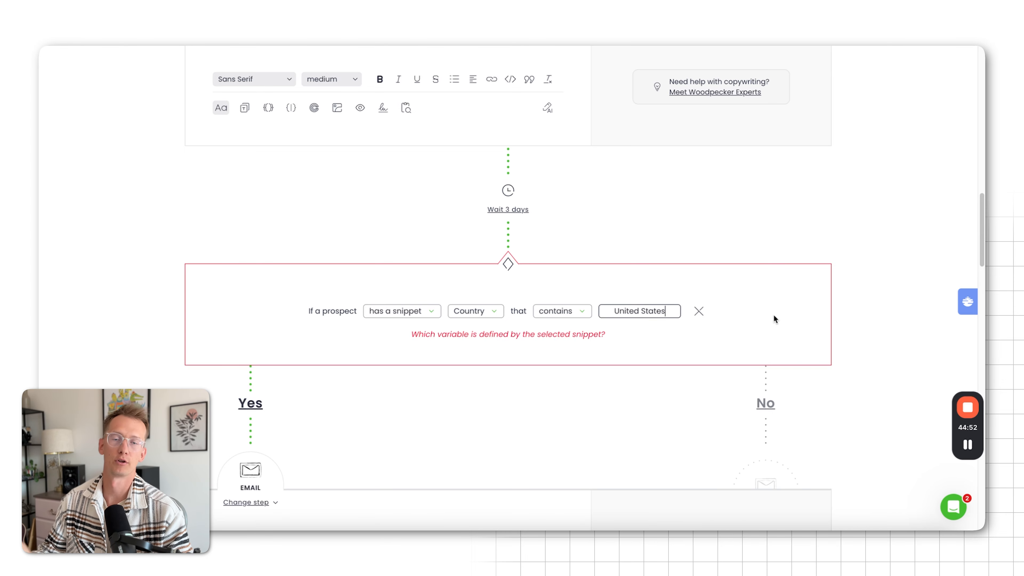
Remove the condition before the follow-up email together with its No path
click(698, 311)
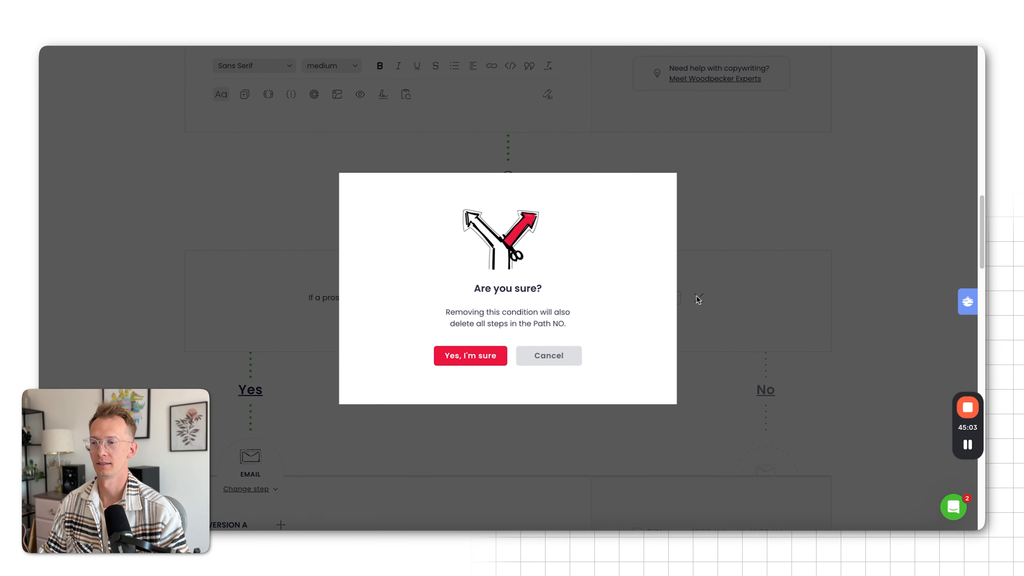
click(468, 355)
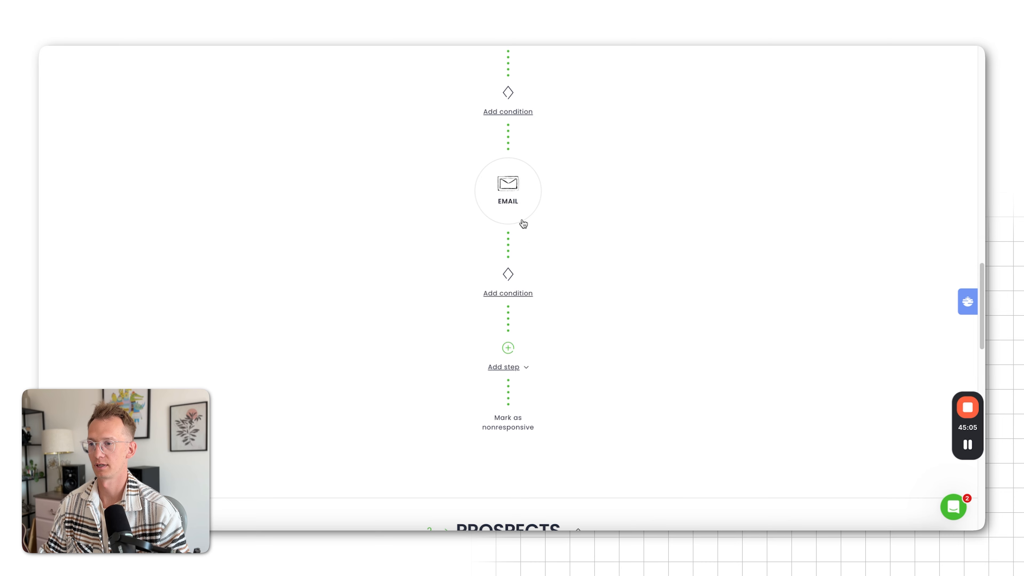
Write the follow-up email body "Hi {{FIRST_NAME}}, just checking in :)" and give it the subject "check in"
click(523, 207)
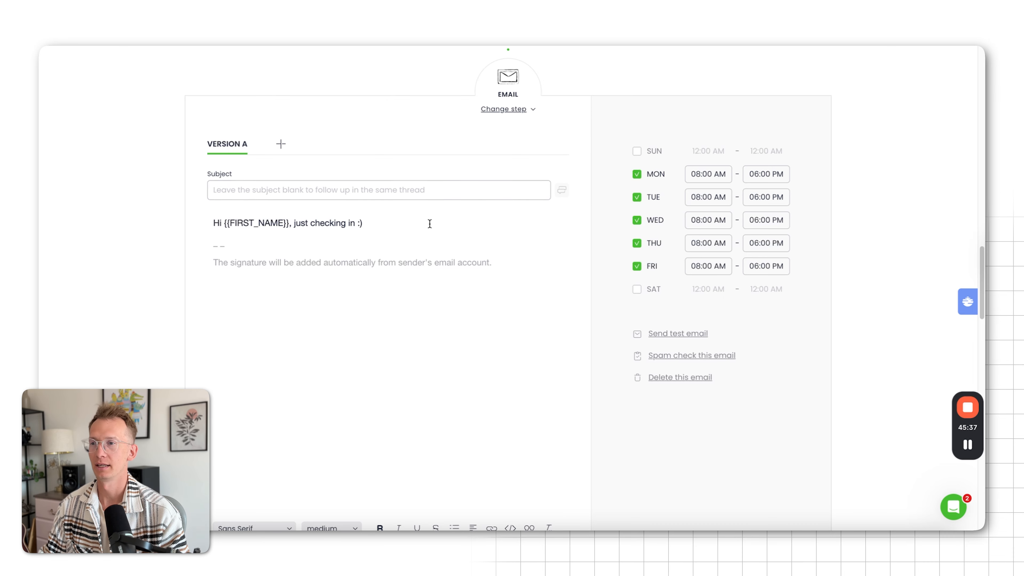
scroll(406, 273, up, 5)
scroll(461, 293, up, 15)
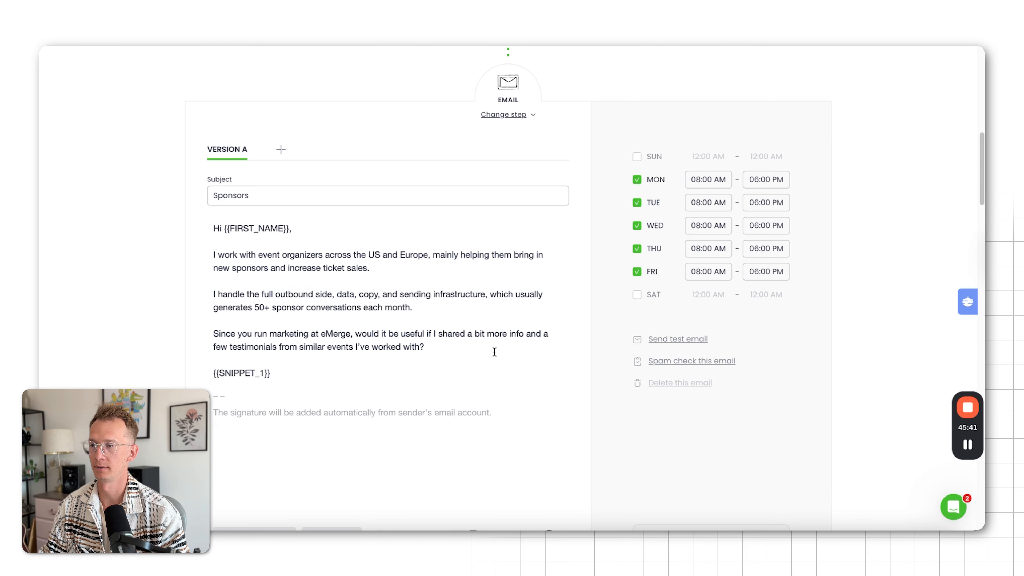
scroll(492, 350, down, 15)
click(327, 227)
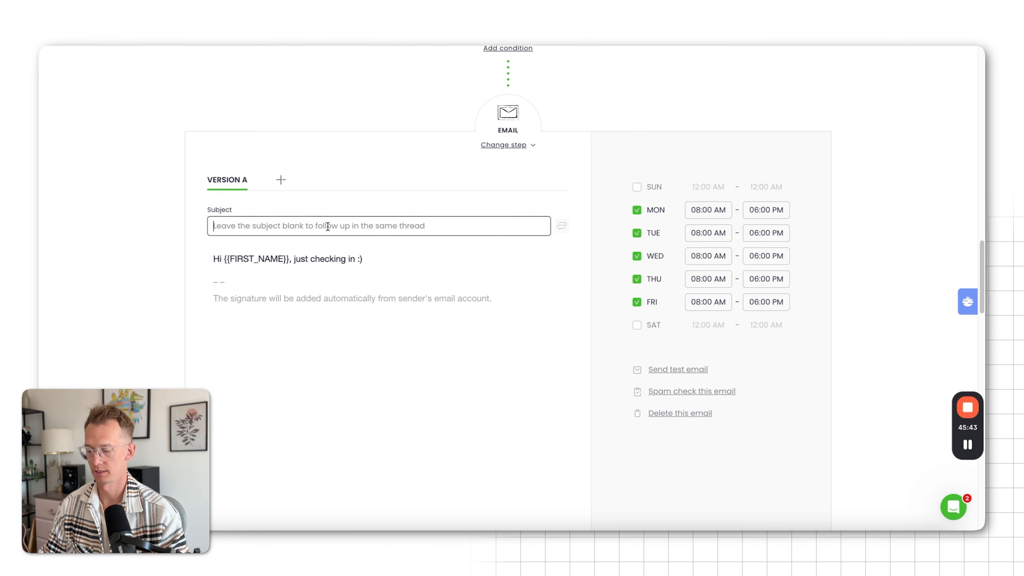
text(check in)
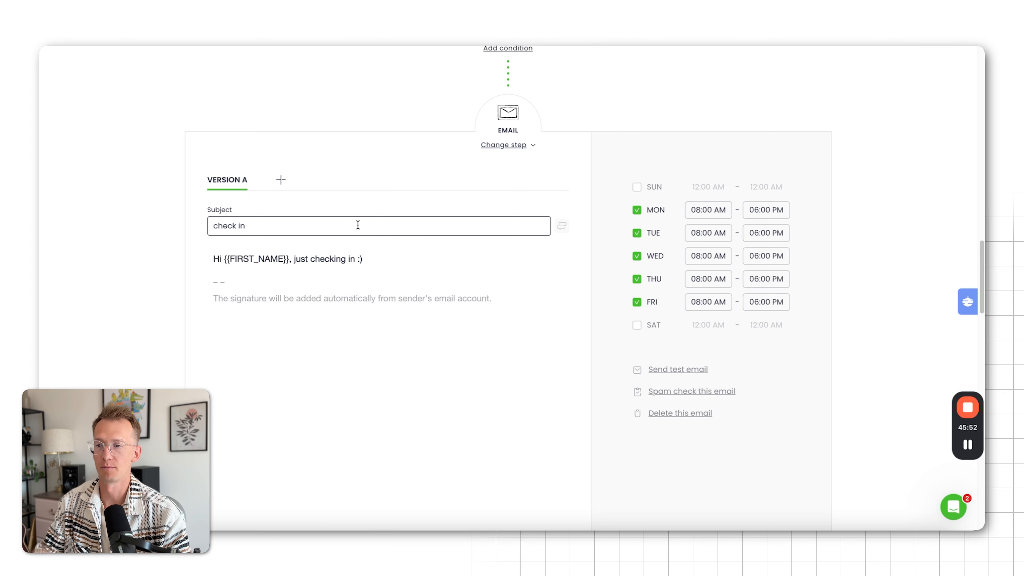
Add a LinkedIn step after the follow-up email in the campaign path
scroll(440, 285, down, 3)
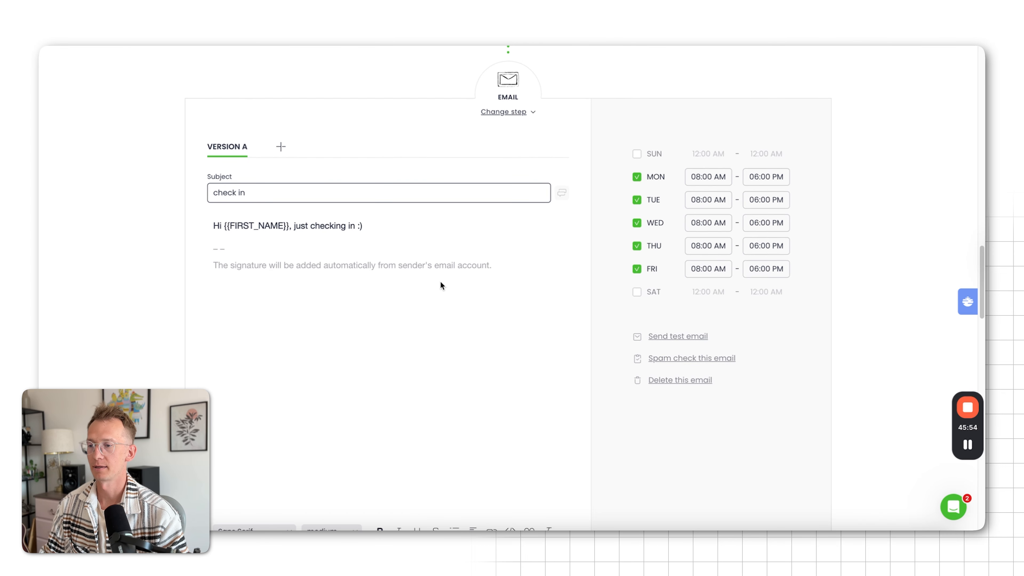
scroll(440, 285, down, 6)
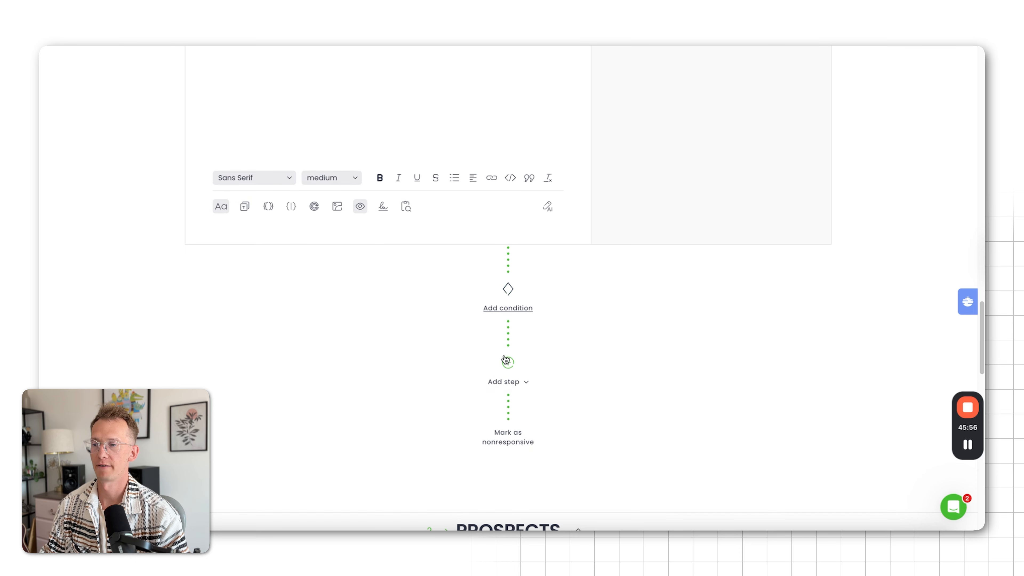
click(508, 362)
scroll(561, 359, down, 4)
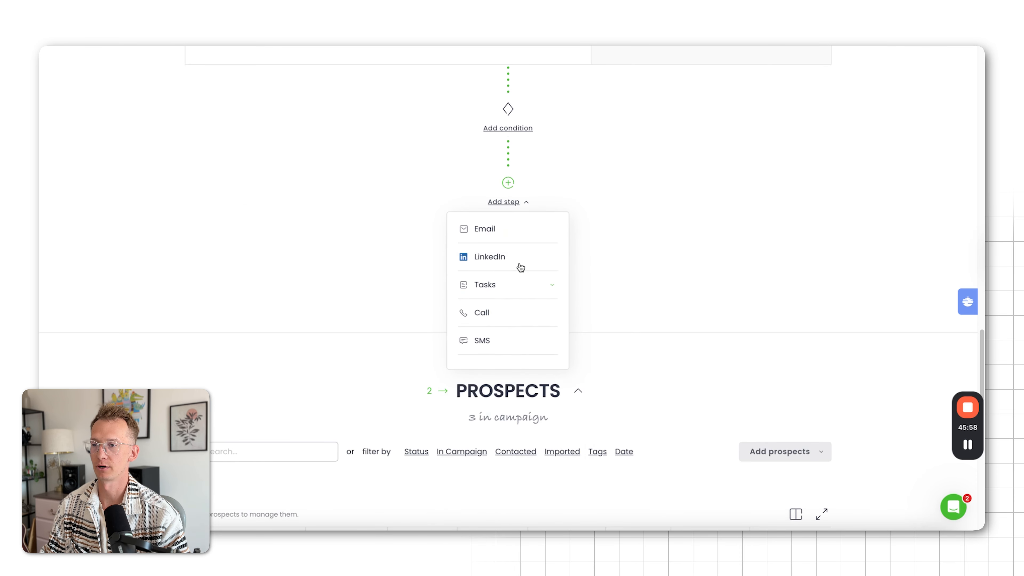
click(514, 262)
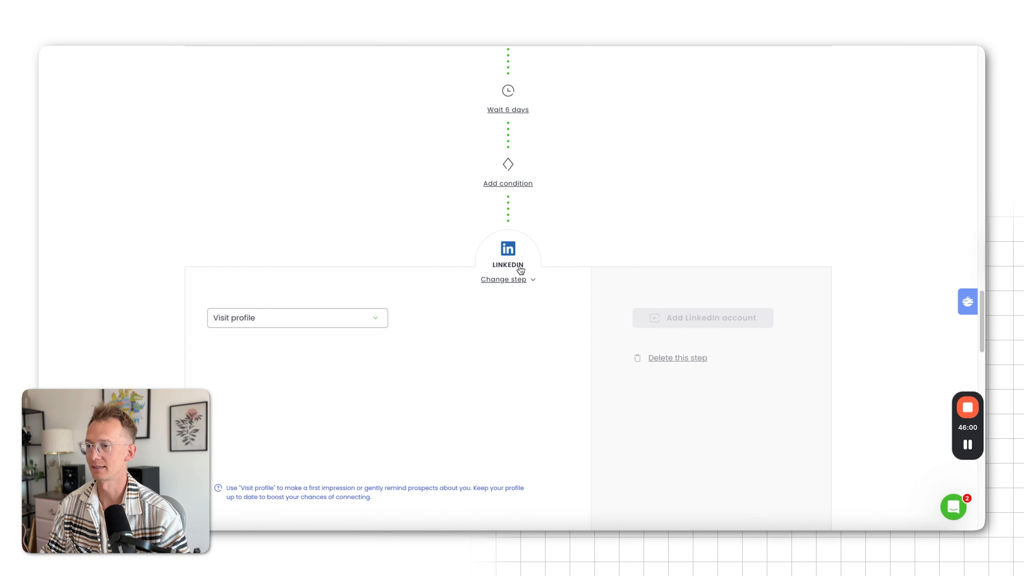
Check which actions the LinkedIn step offers and how a LinkedIn account is connected to it
scroll(519, 269, down, 1)
scroll(452, 280, down, 1)
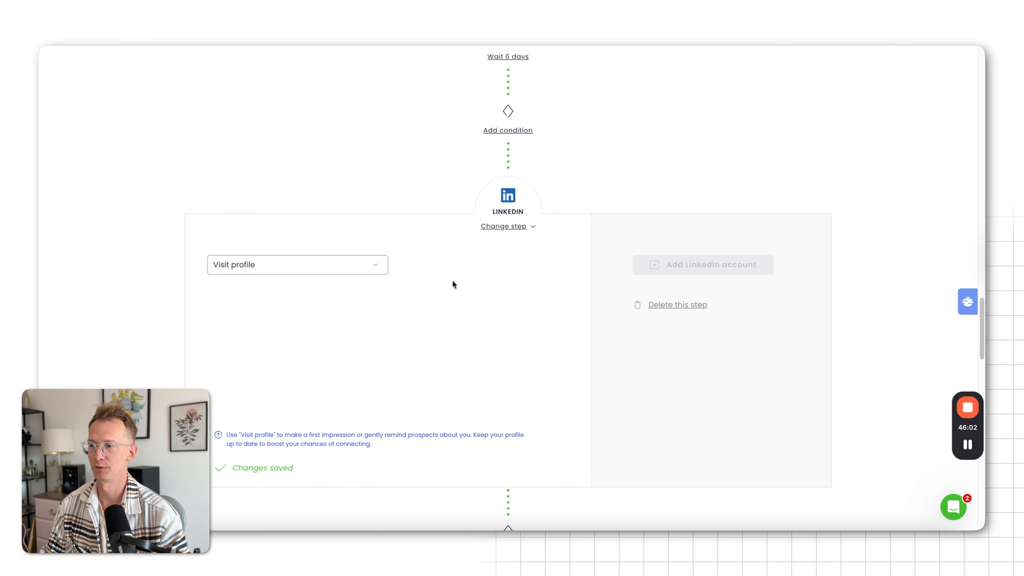
click(321, 269)
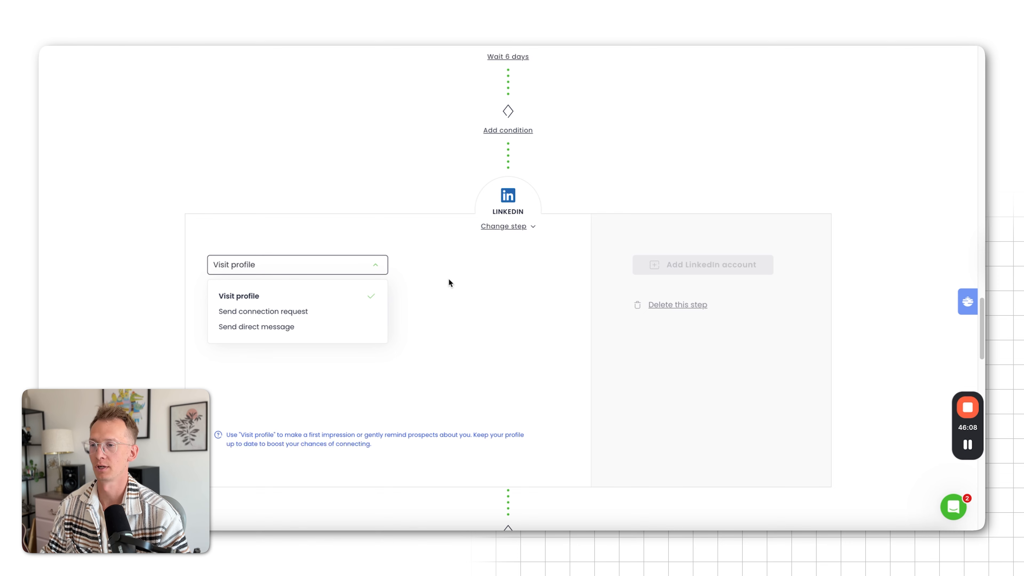
click(471, 274)
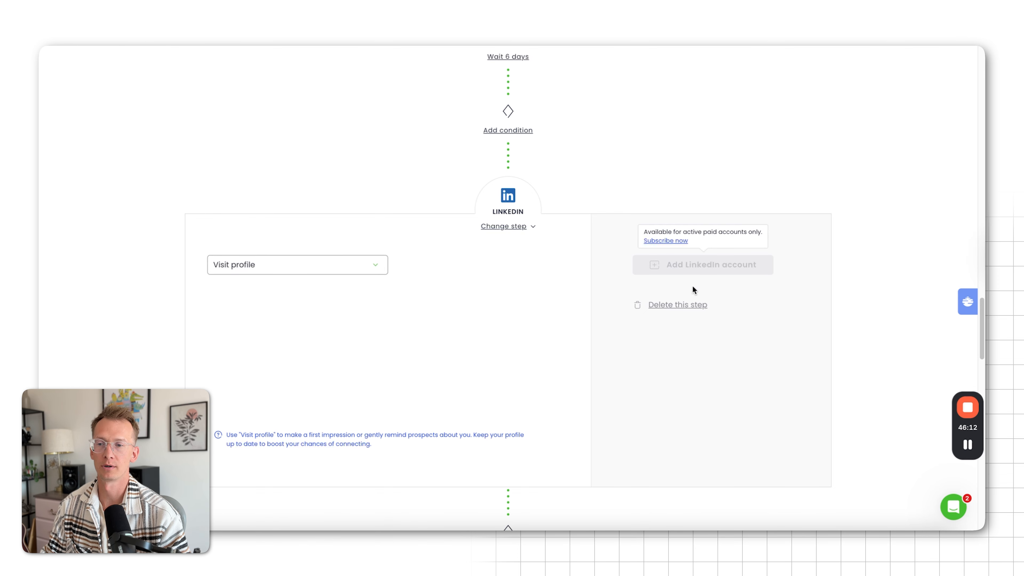
Delete the LinkedIn step that follows the follow-up email in the campaign path
click(678, 306)
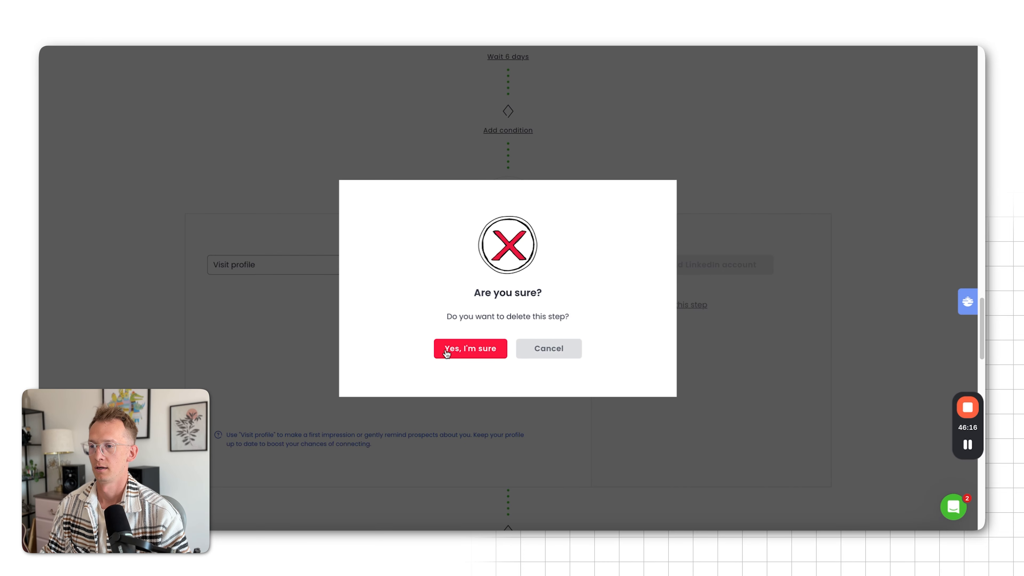
click(448, 350)
Try out a Call step after the follow-up email and delete it from the campaign path again
scroll(613, 367, down, 5)
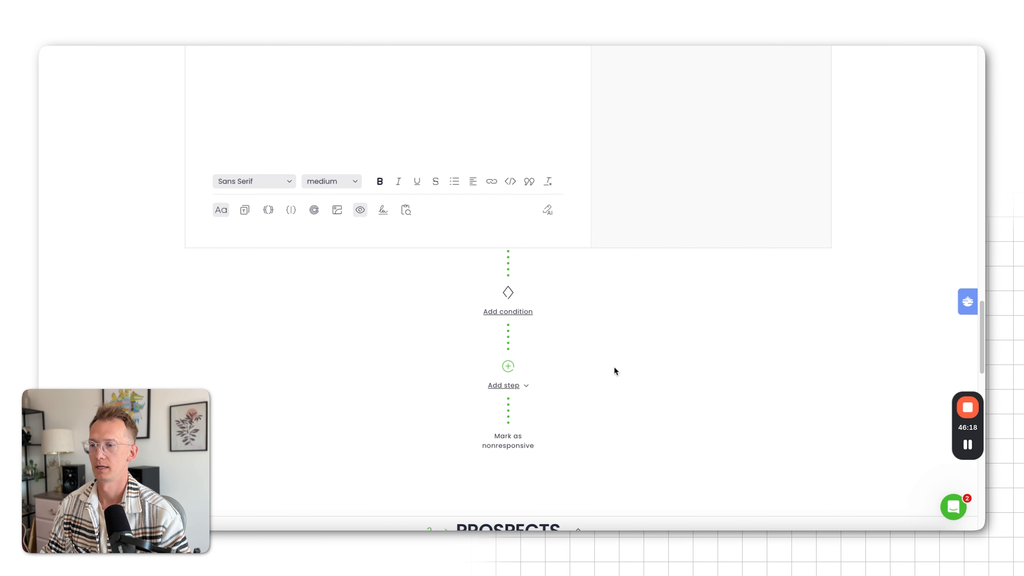
click(508, 366)
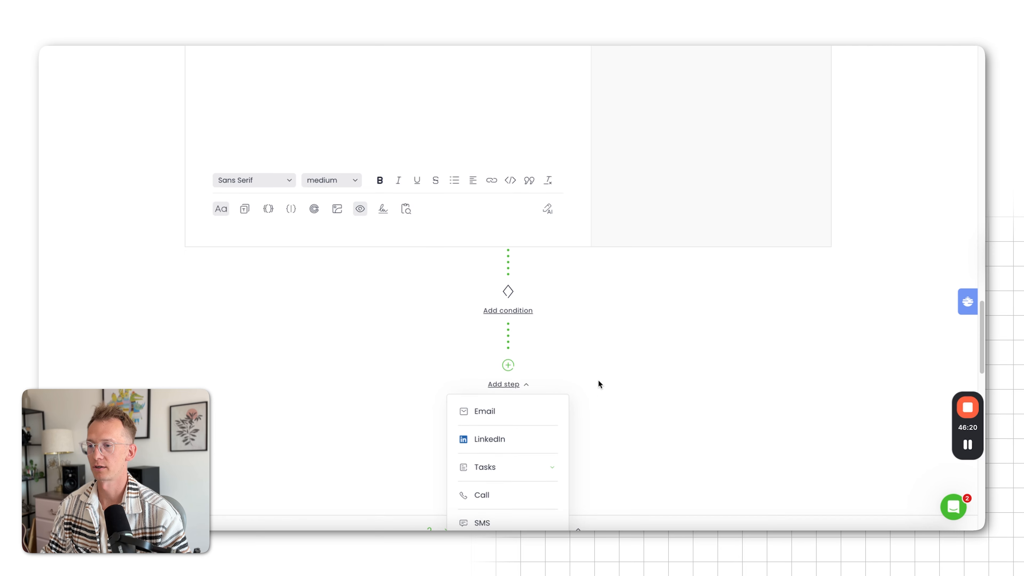
scroll(599, 383, down, 2)
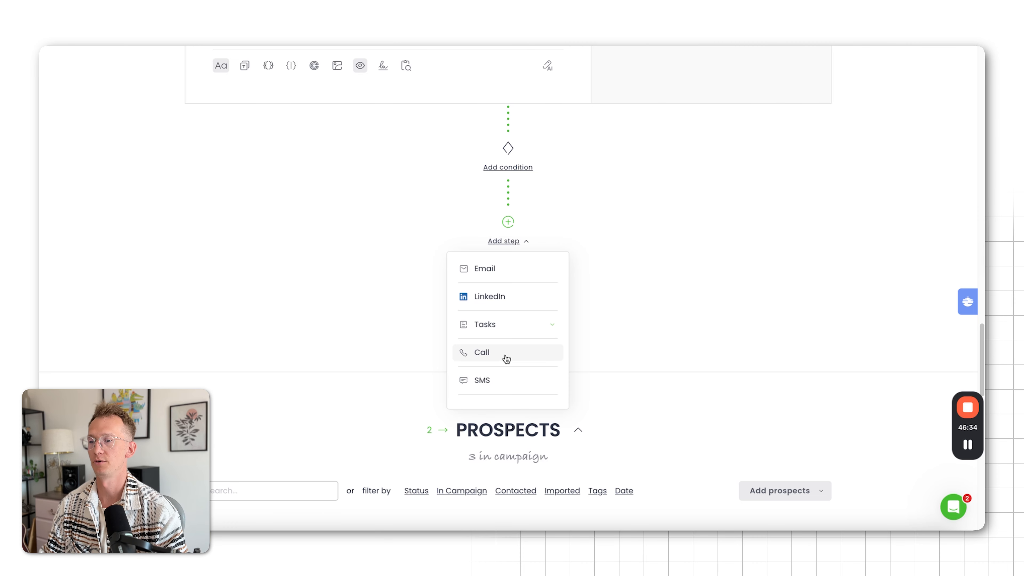
click(501, 359)
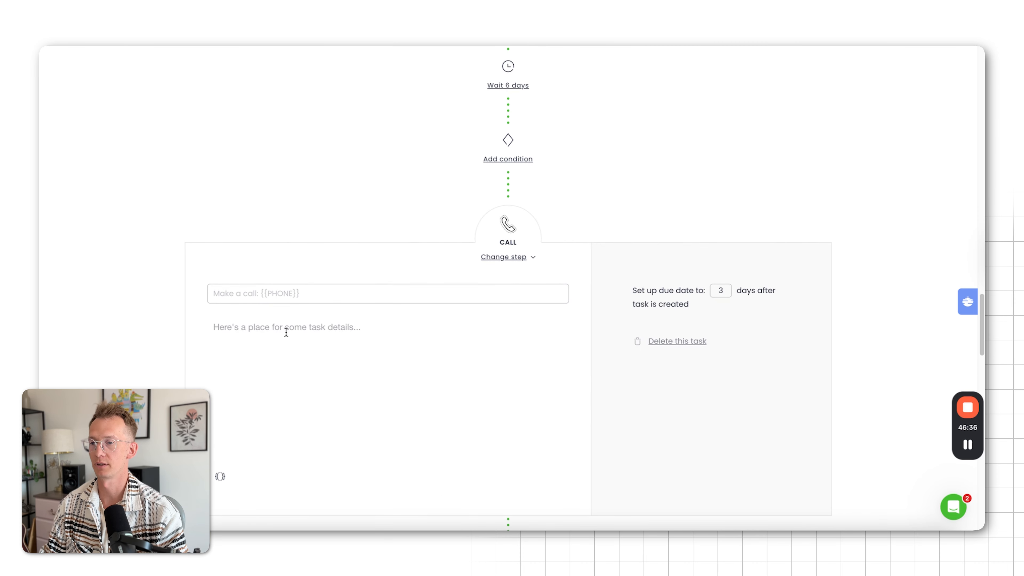
click(293, 332)
scroll(293, 332, down, 1)
scroll(294, 332, down, 1)
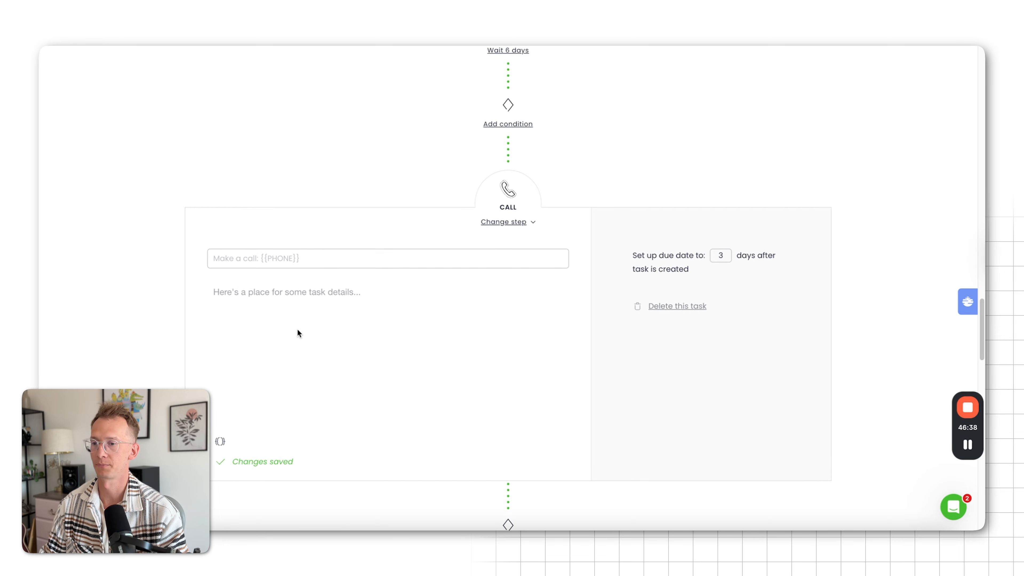
click(666, 310)
click(464, 363)
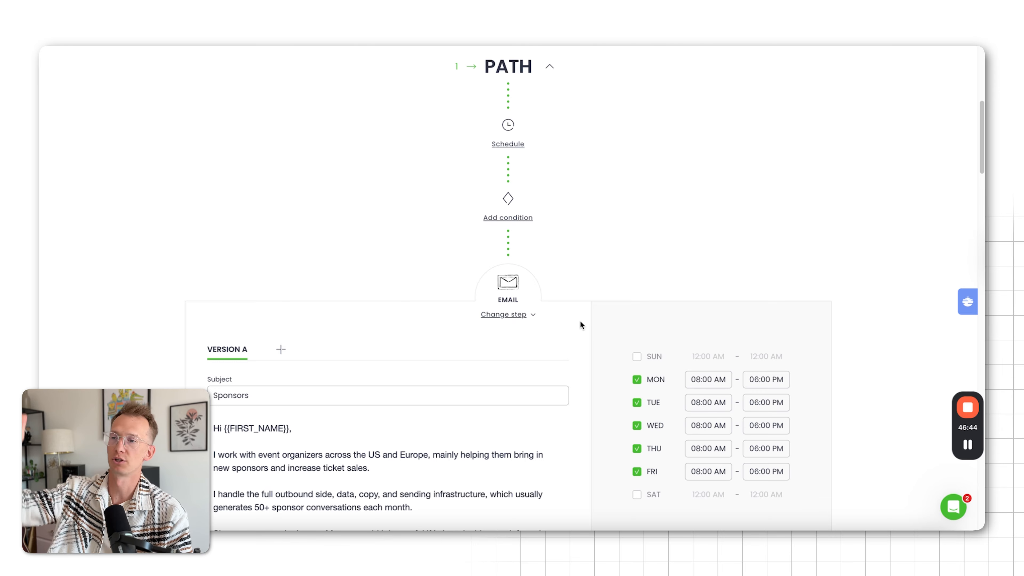
Review the campaign's email path, prospects and summary, and preview the personalized emails for the first two prospects
scroll(579, 320, down, 2)
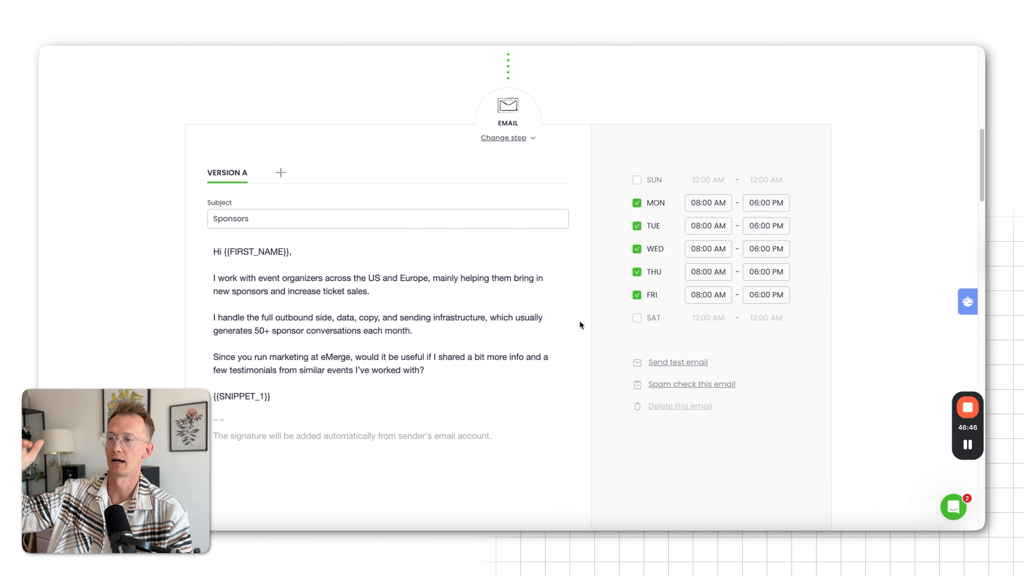
scroll(579, 320, down, 9)
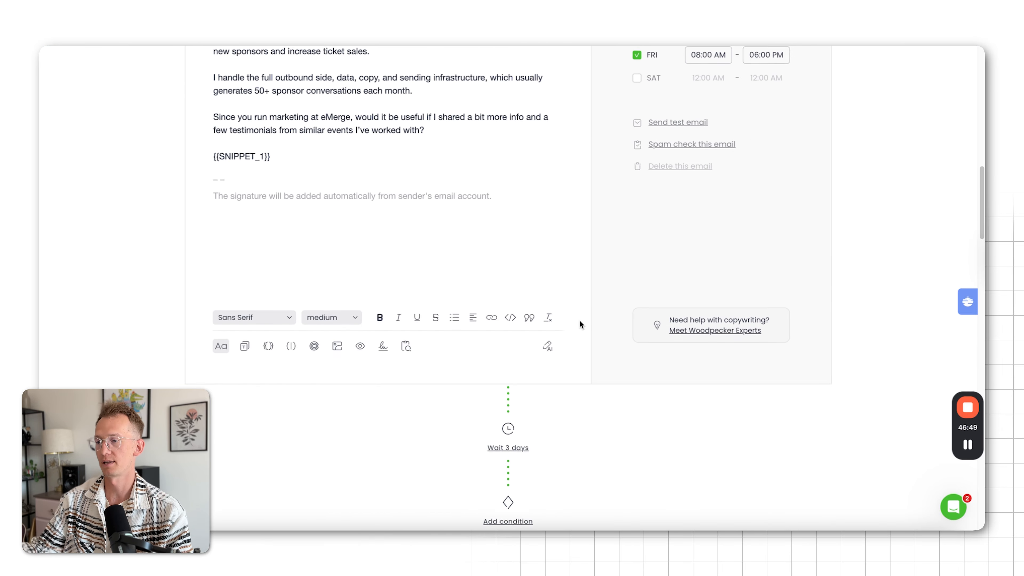
scroll(580, 321, down, 5)
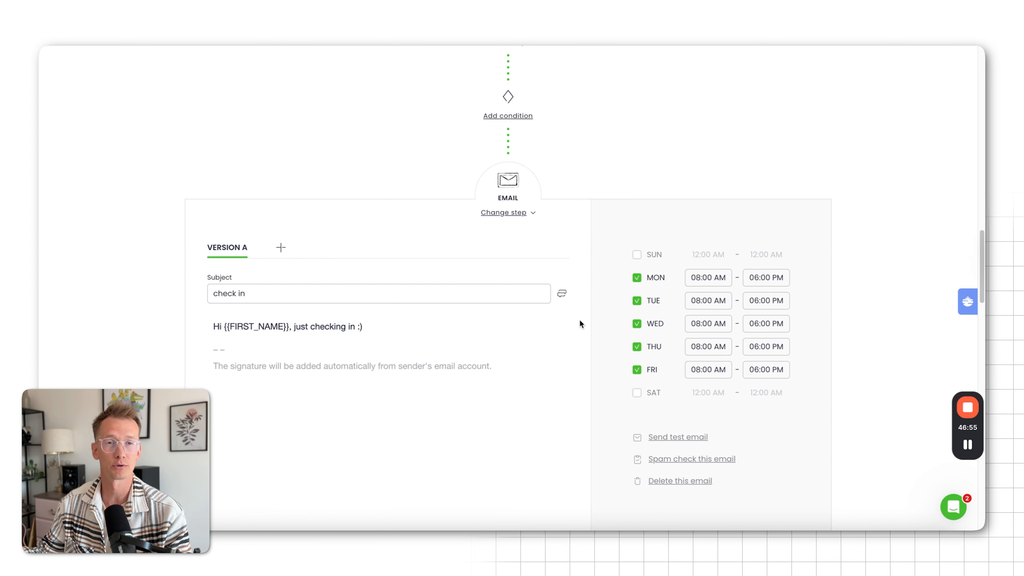
scroll(580, 321, down, 12)
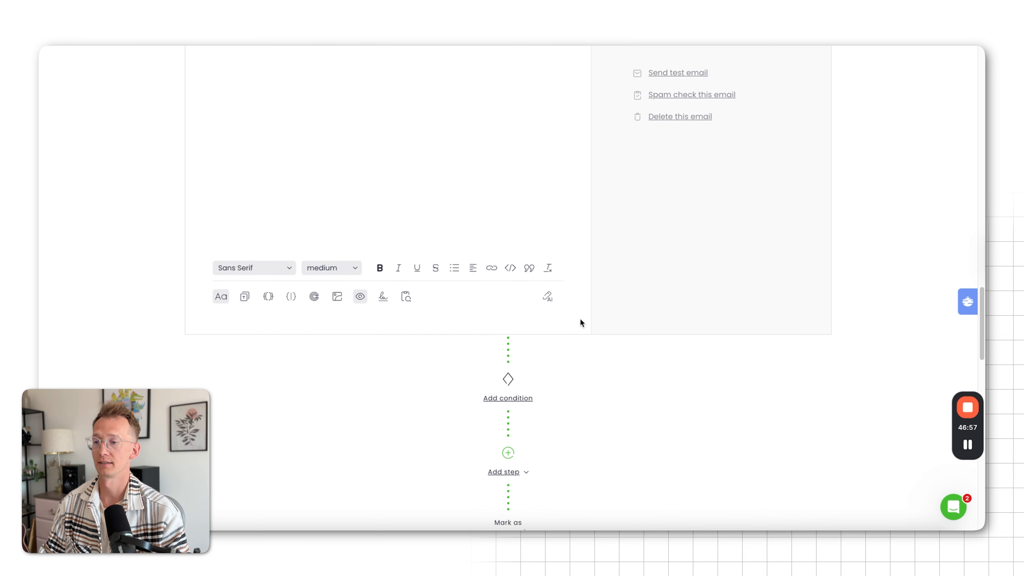
scroll(580, 322, down, 10)
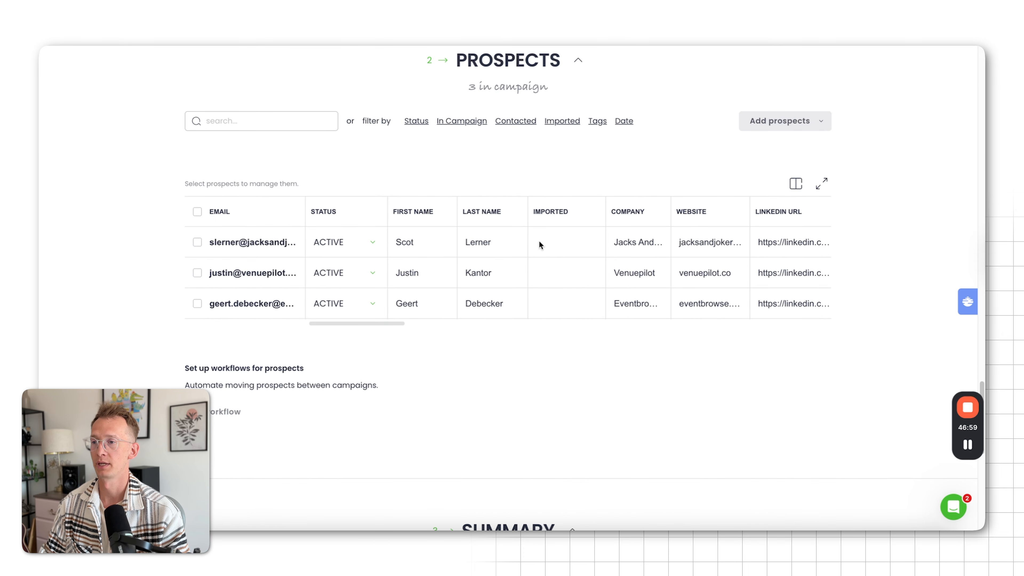
scroll(674, 302, down, 10)
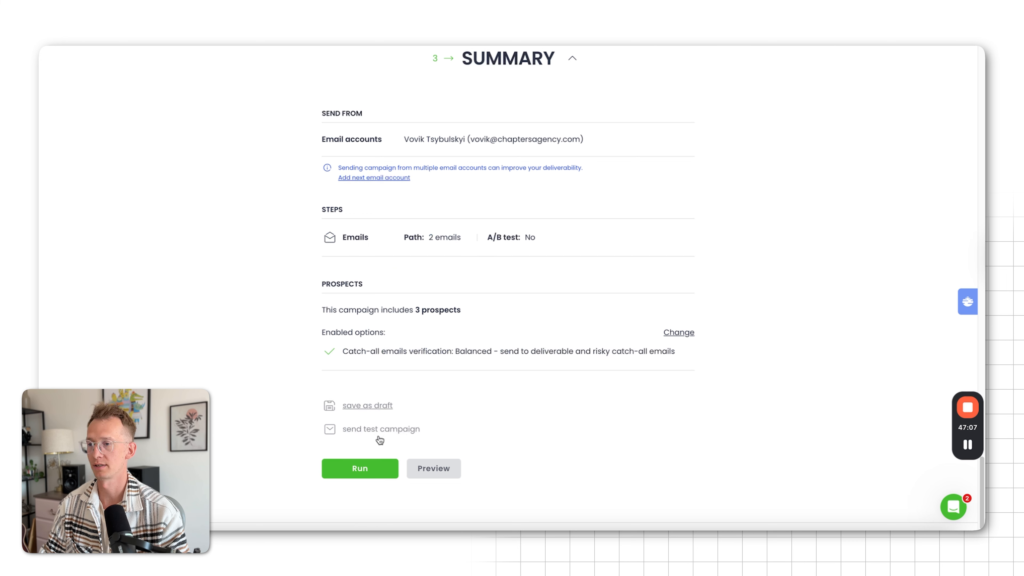
click(433, 469)
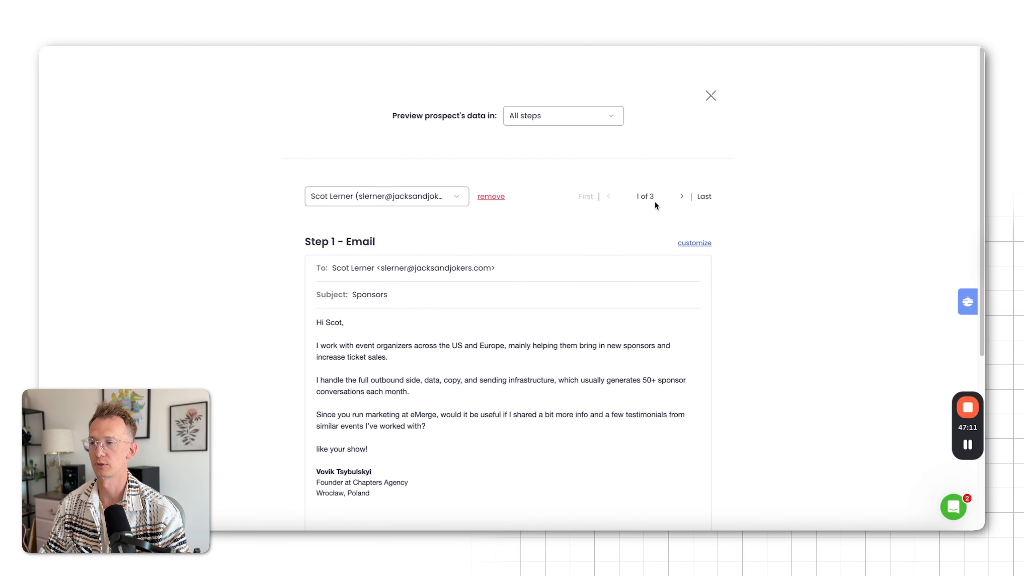
click(683, 197)
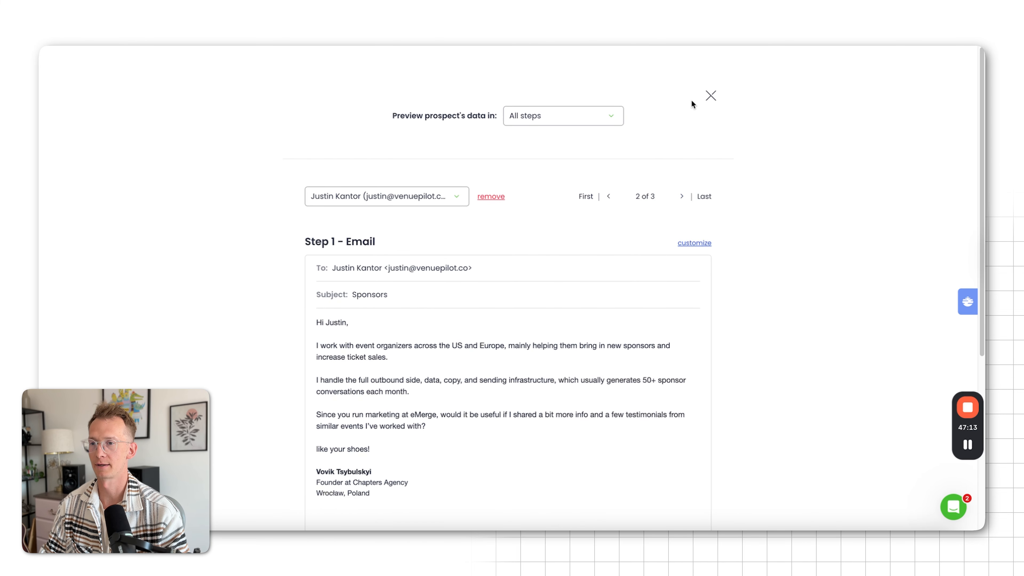
click(712, 104)
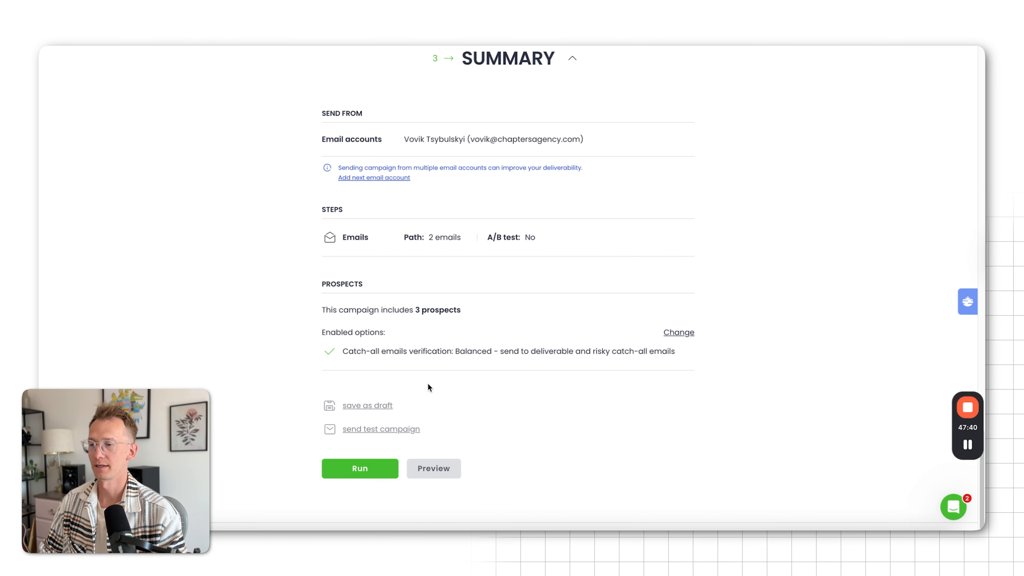
Run the campaign and return to the list of all campaigns
click(355, 469)
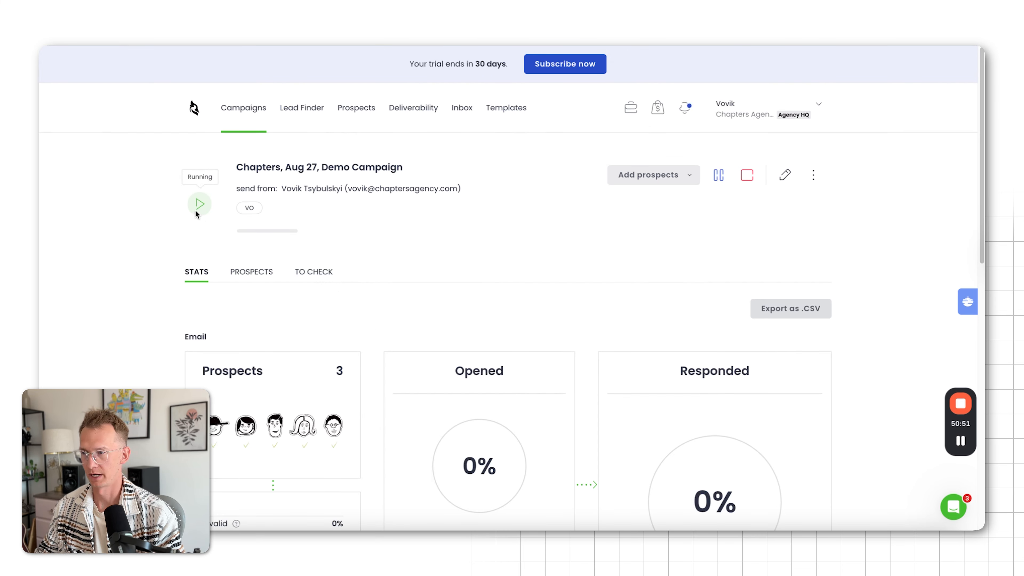
click(256, 108)
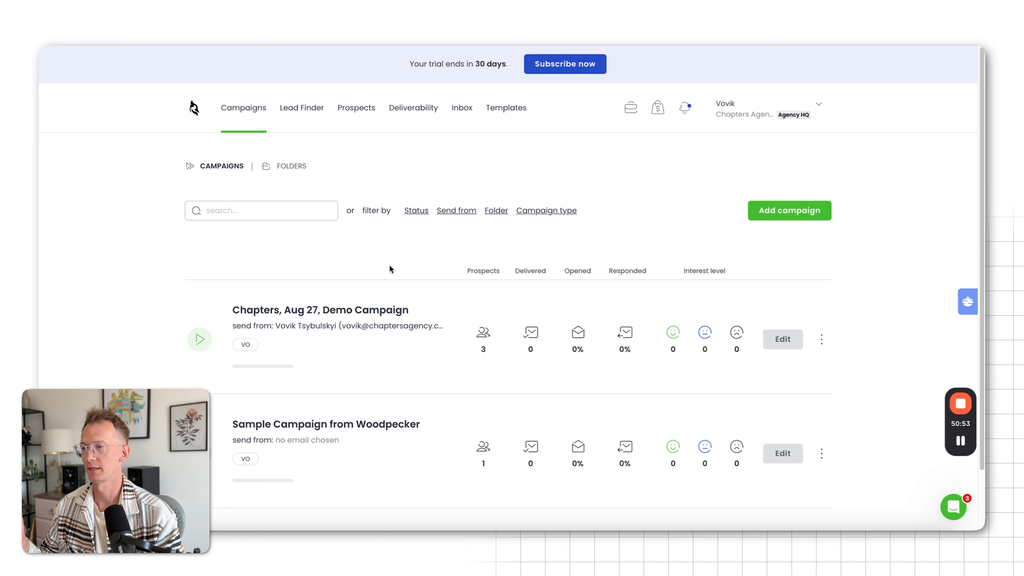
Open the "Chapters, Aug 27, Demo Campaign" and examine its sending, open, delivery and response statistics
scroll(388, 270, down, 2)
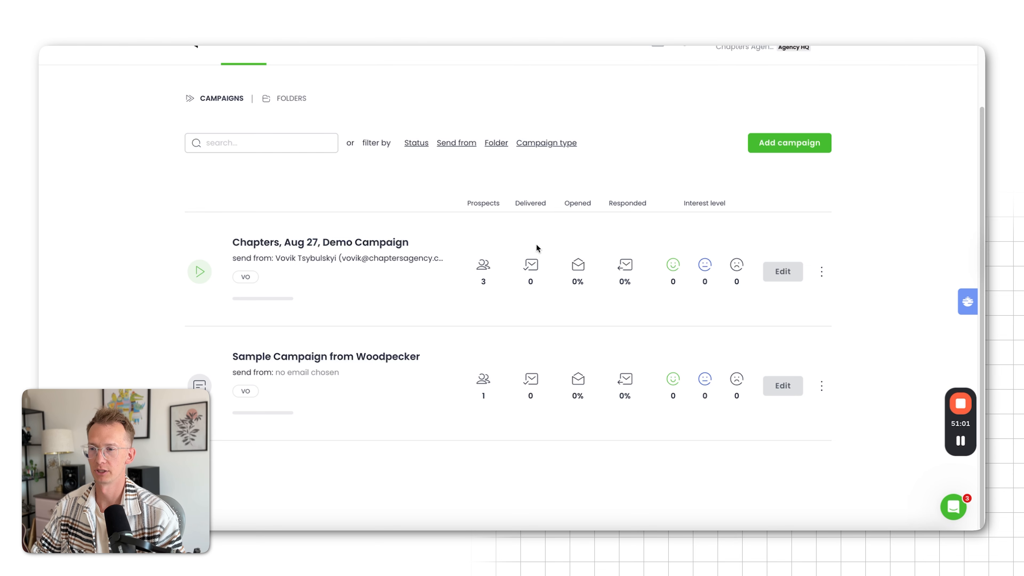
click(366, 238)
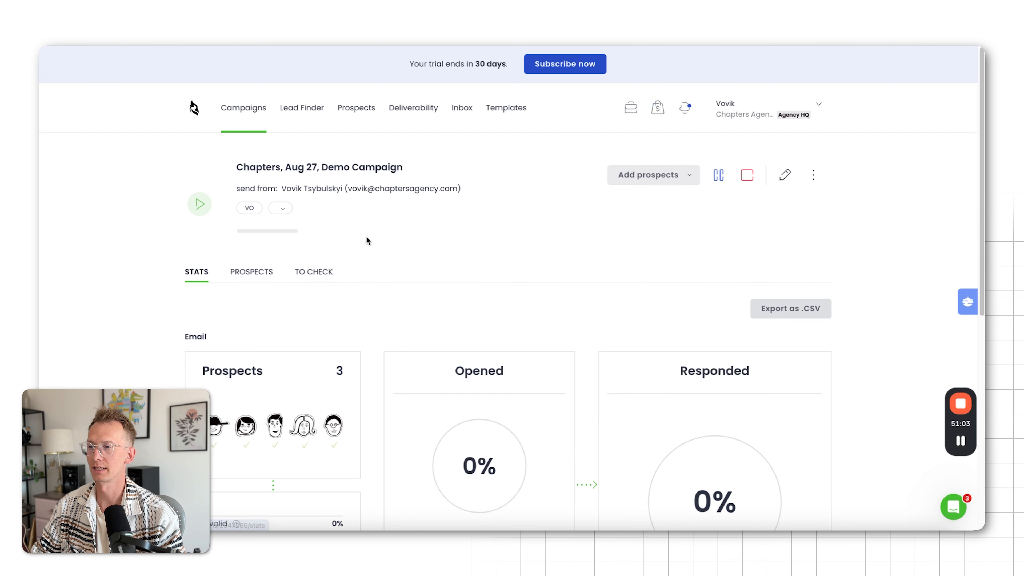
scroll(493, 289, down, 5)
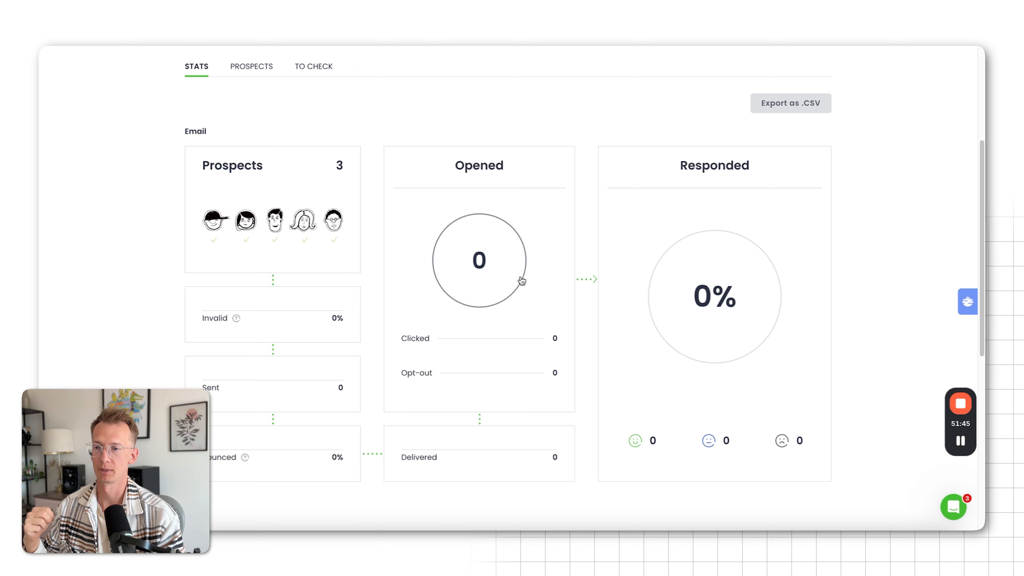
scroll(848, 292, down, 1)
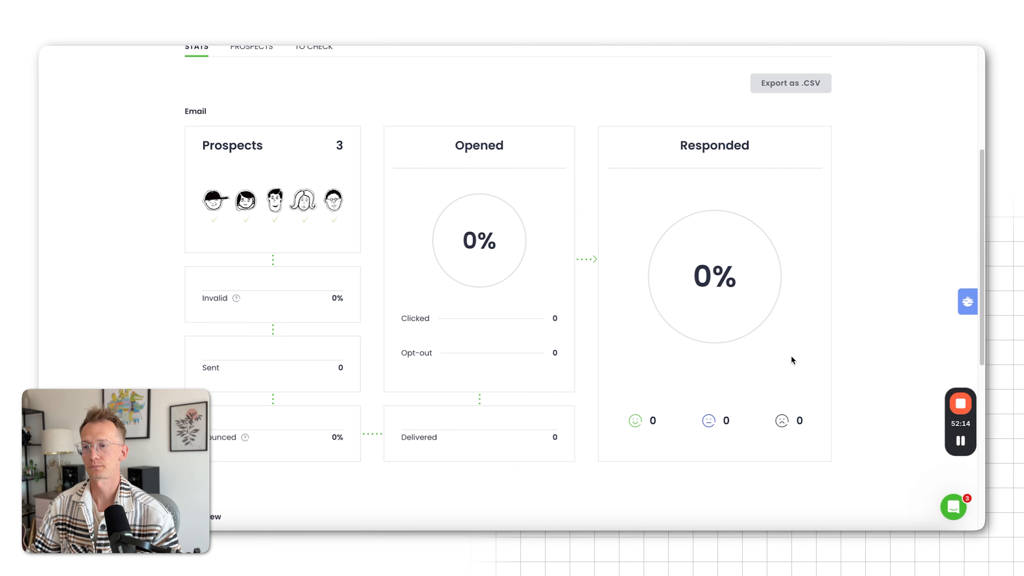
scroll(743, 299, down, 5)
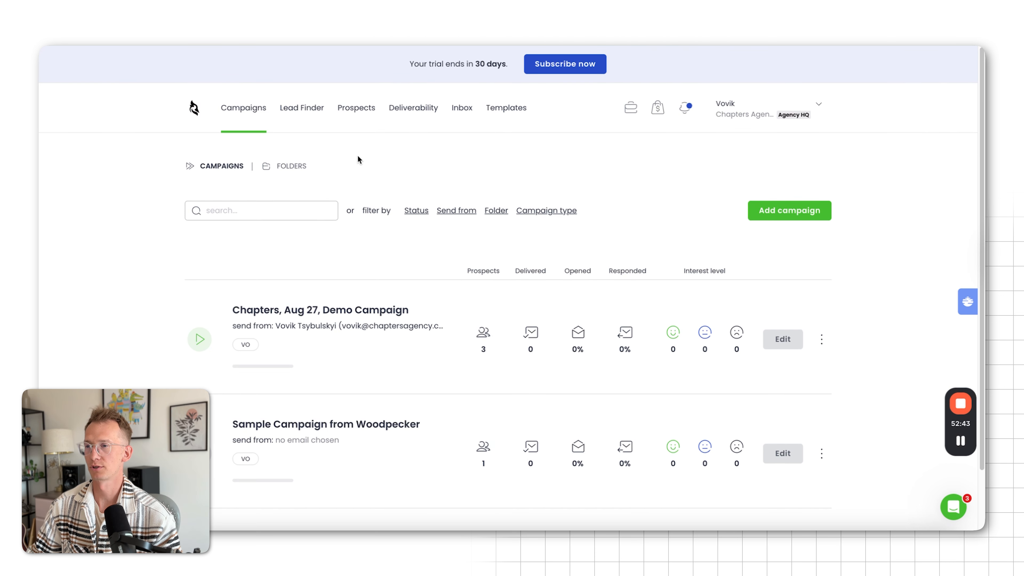
Check the centralized inbox for responded emails and view the deliverability monitor
click(462, 110)
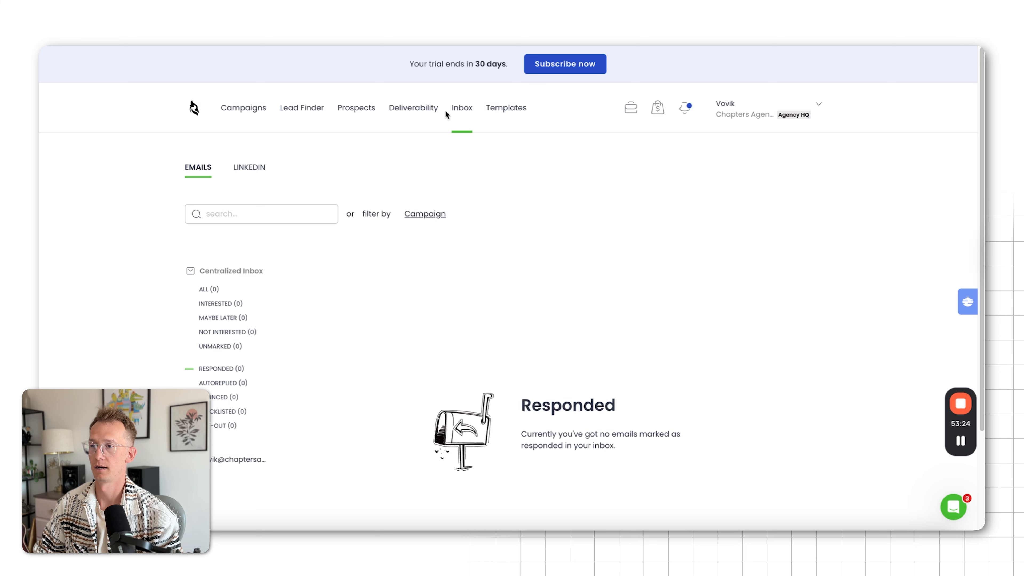
click(413, 108)
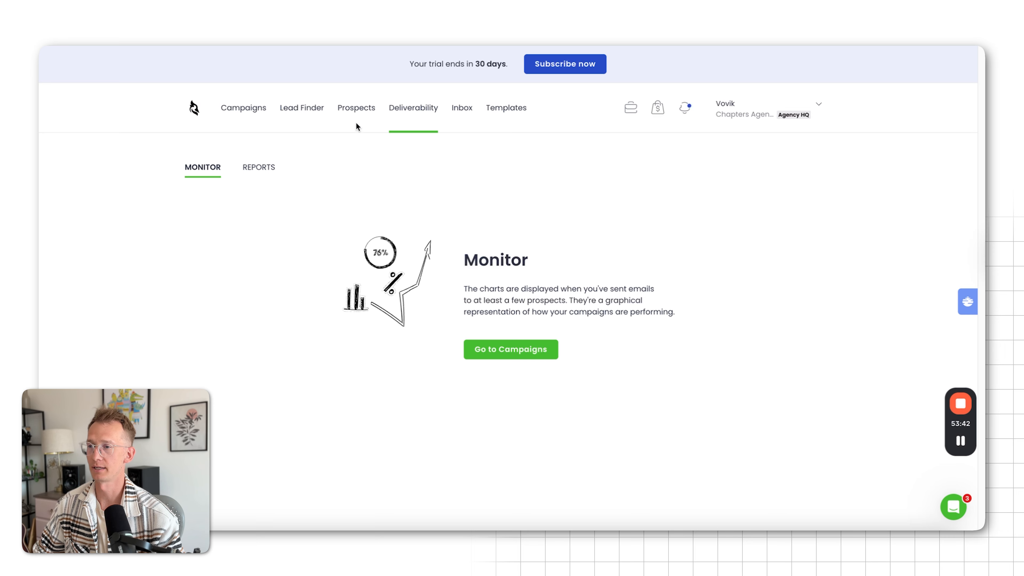
Open the prospects database, select all prospects to check the bulk and add options, and clear the selection
click(358, 108)
click(504, 331)
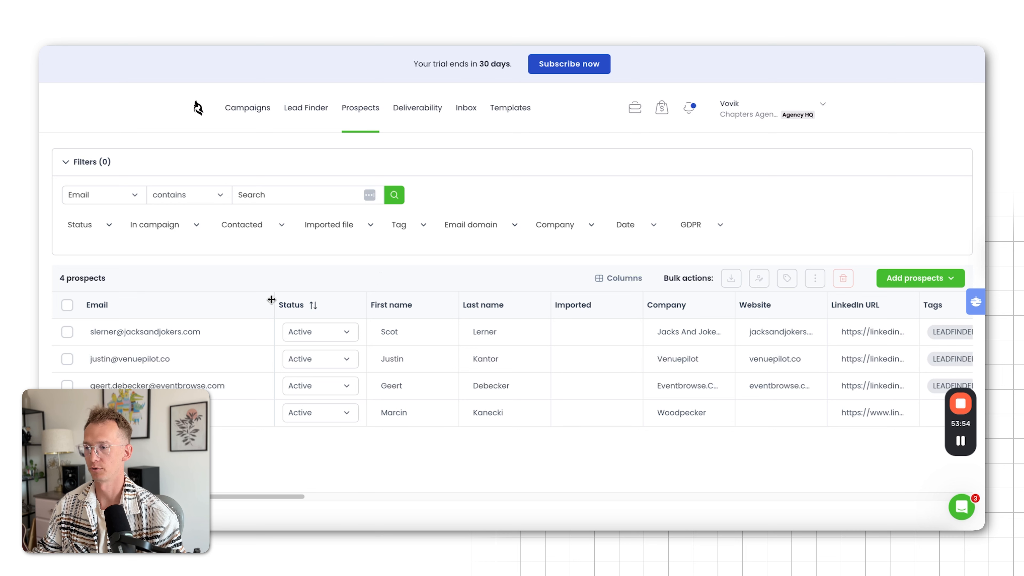
click(68, 305)
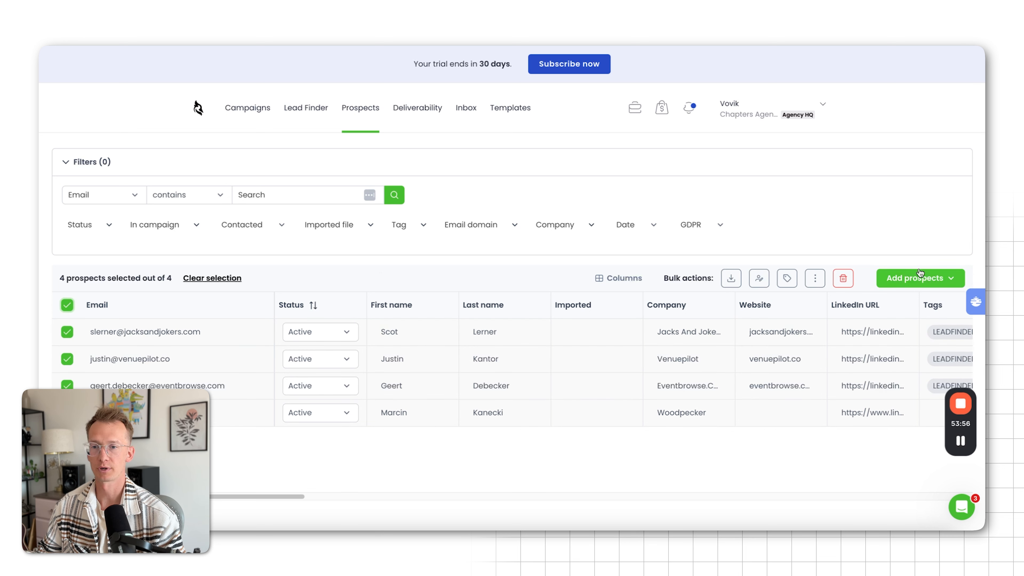
click(909, 278)
click(880, 216)
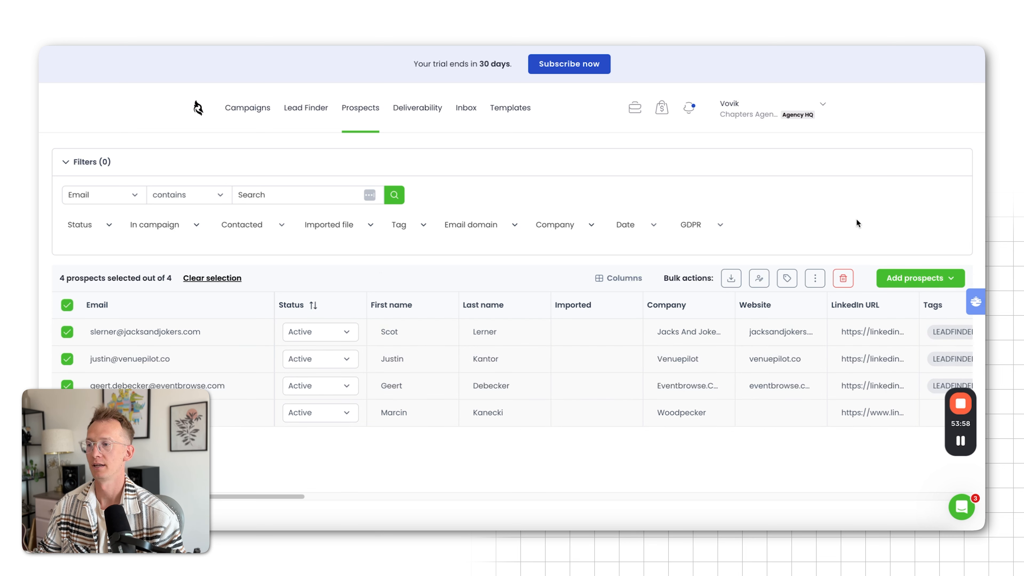
click(67, 307)
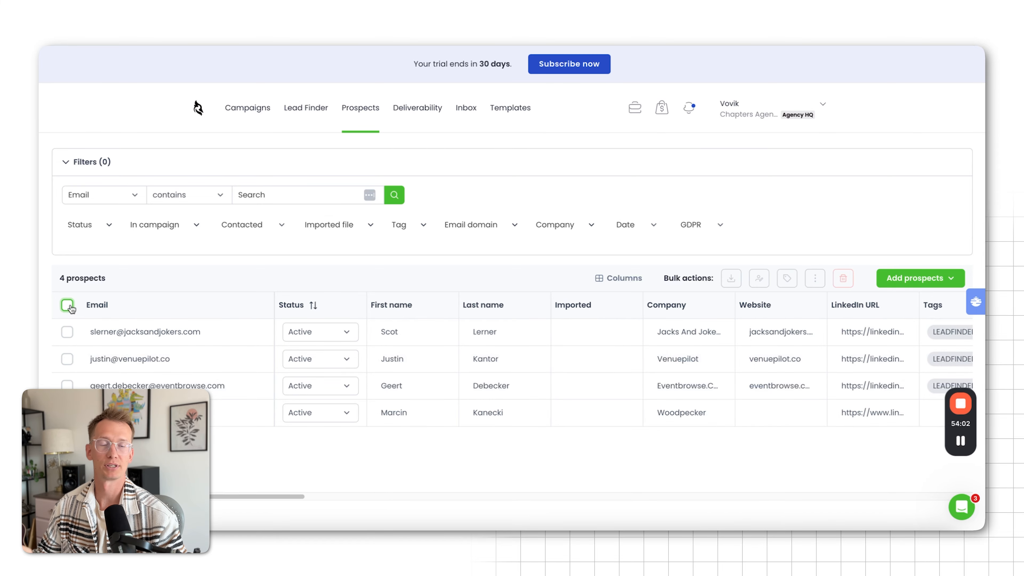